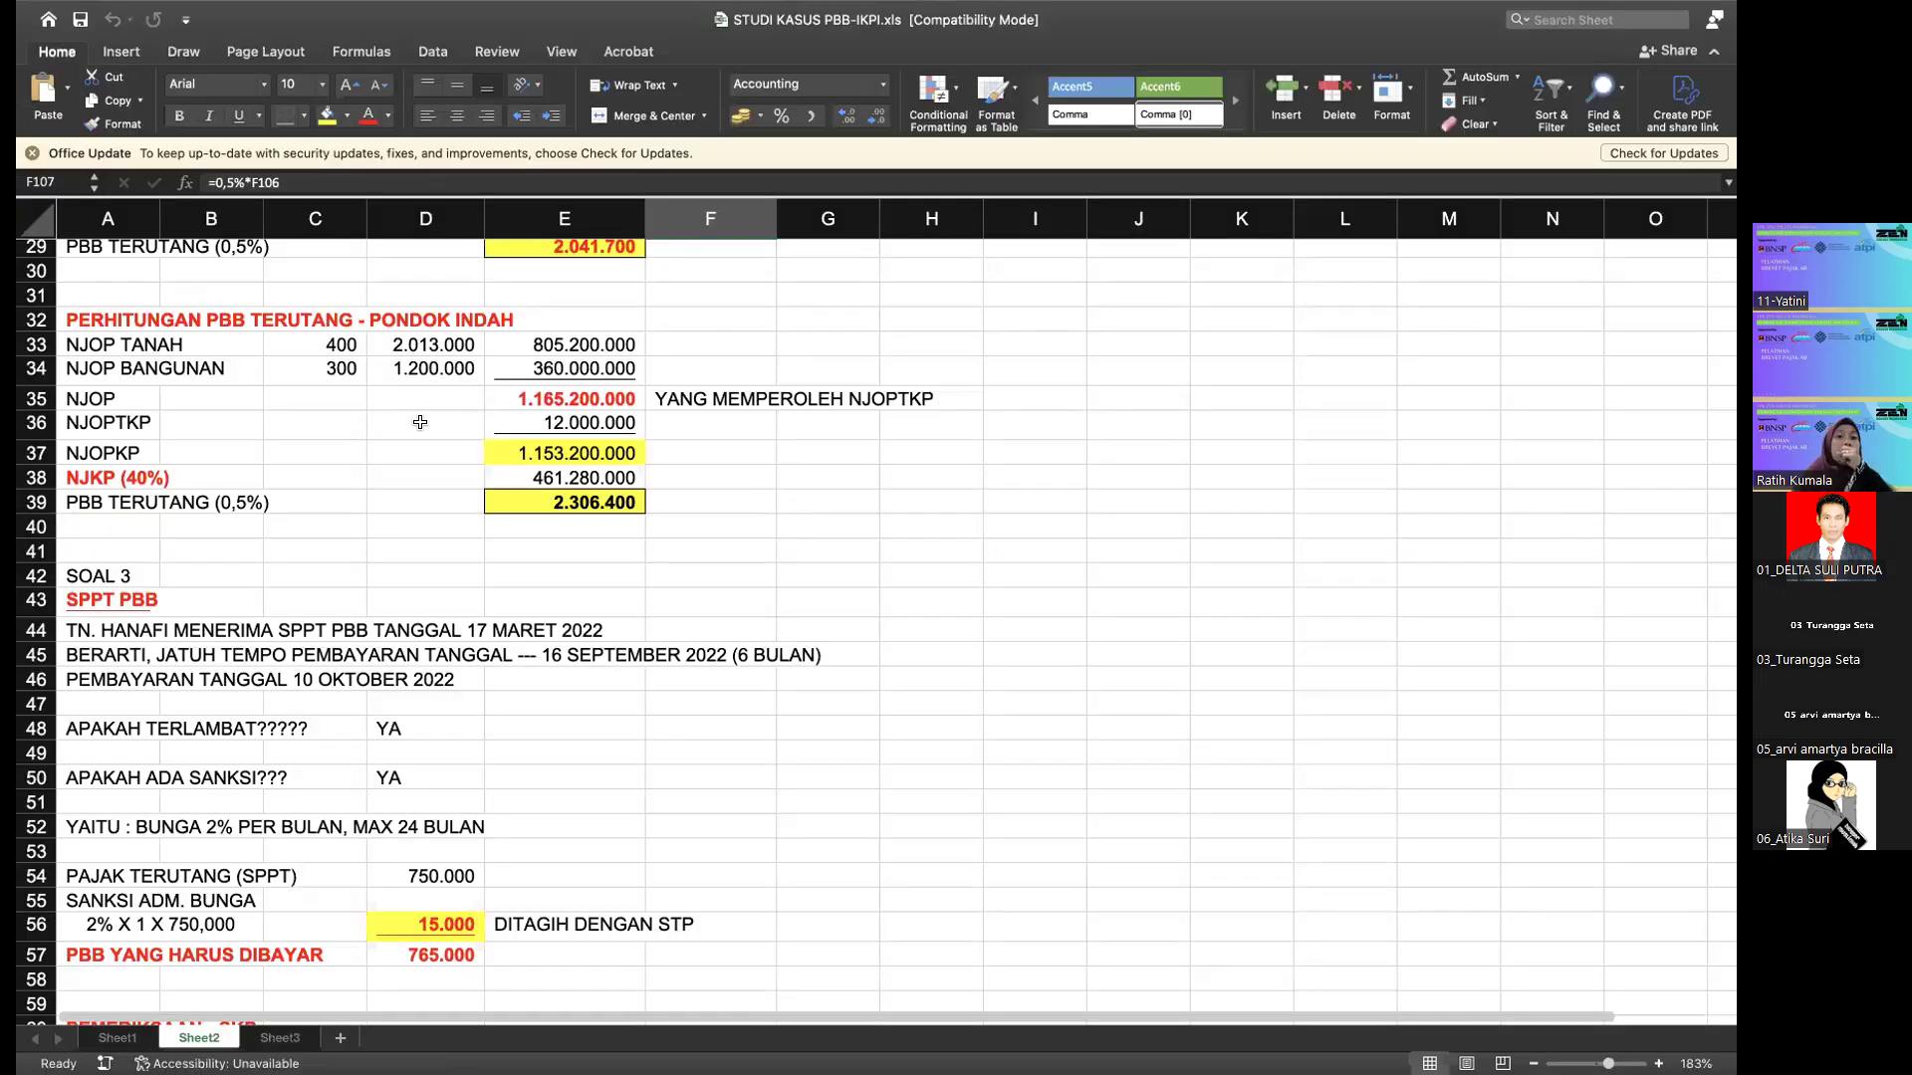
# Review the SOAL 1 PBB TERUTANG TAHUN 2022 calculation on Sheet2, checking Sheet1 briefly, and select the NJKP (20%) label.
pyautogui.scroll(10, 382, 492)
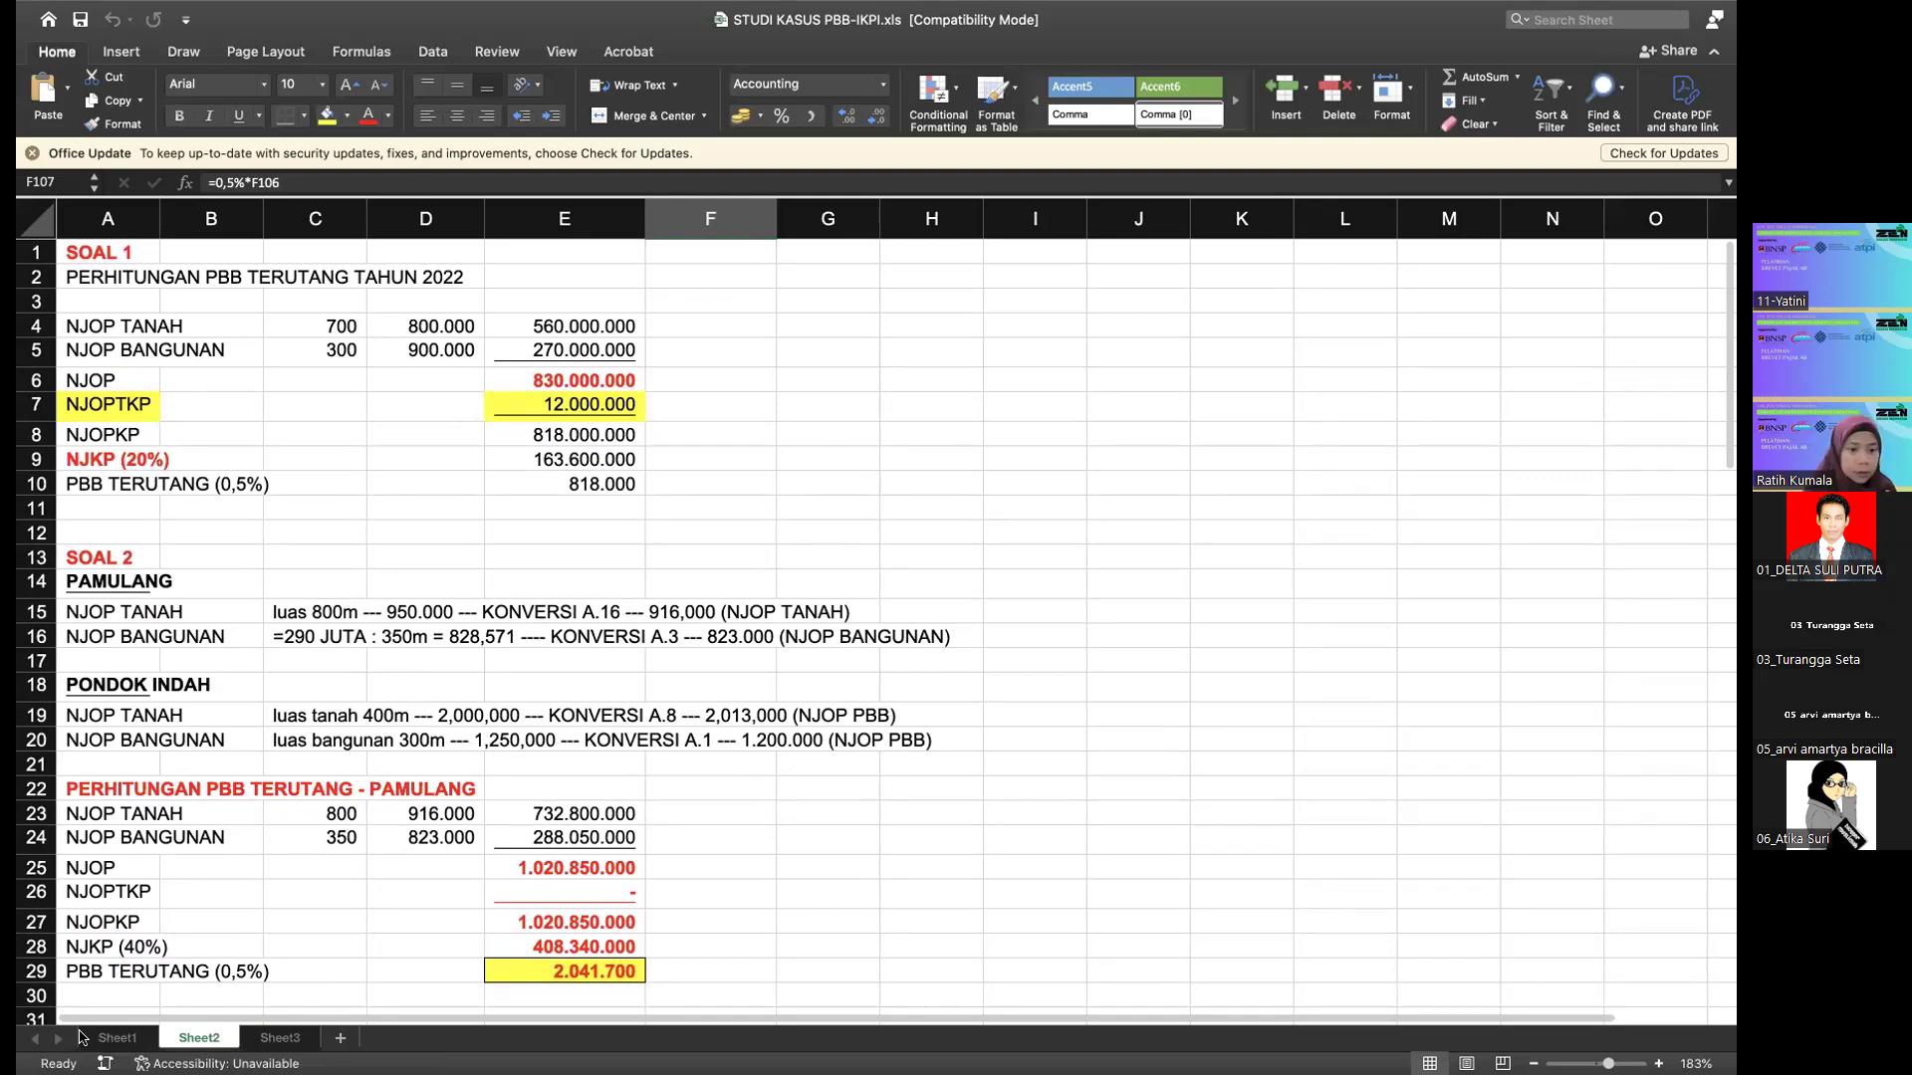
pyautogui.click(116, 1037)
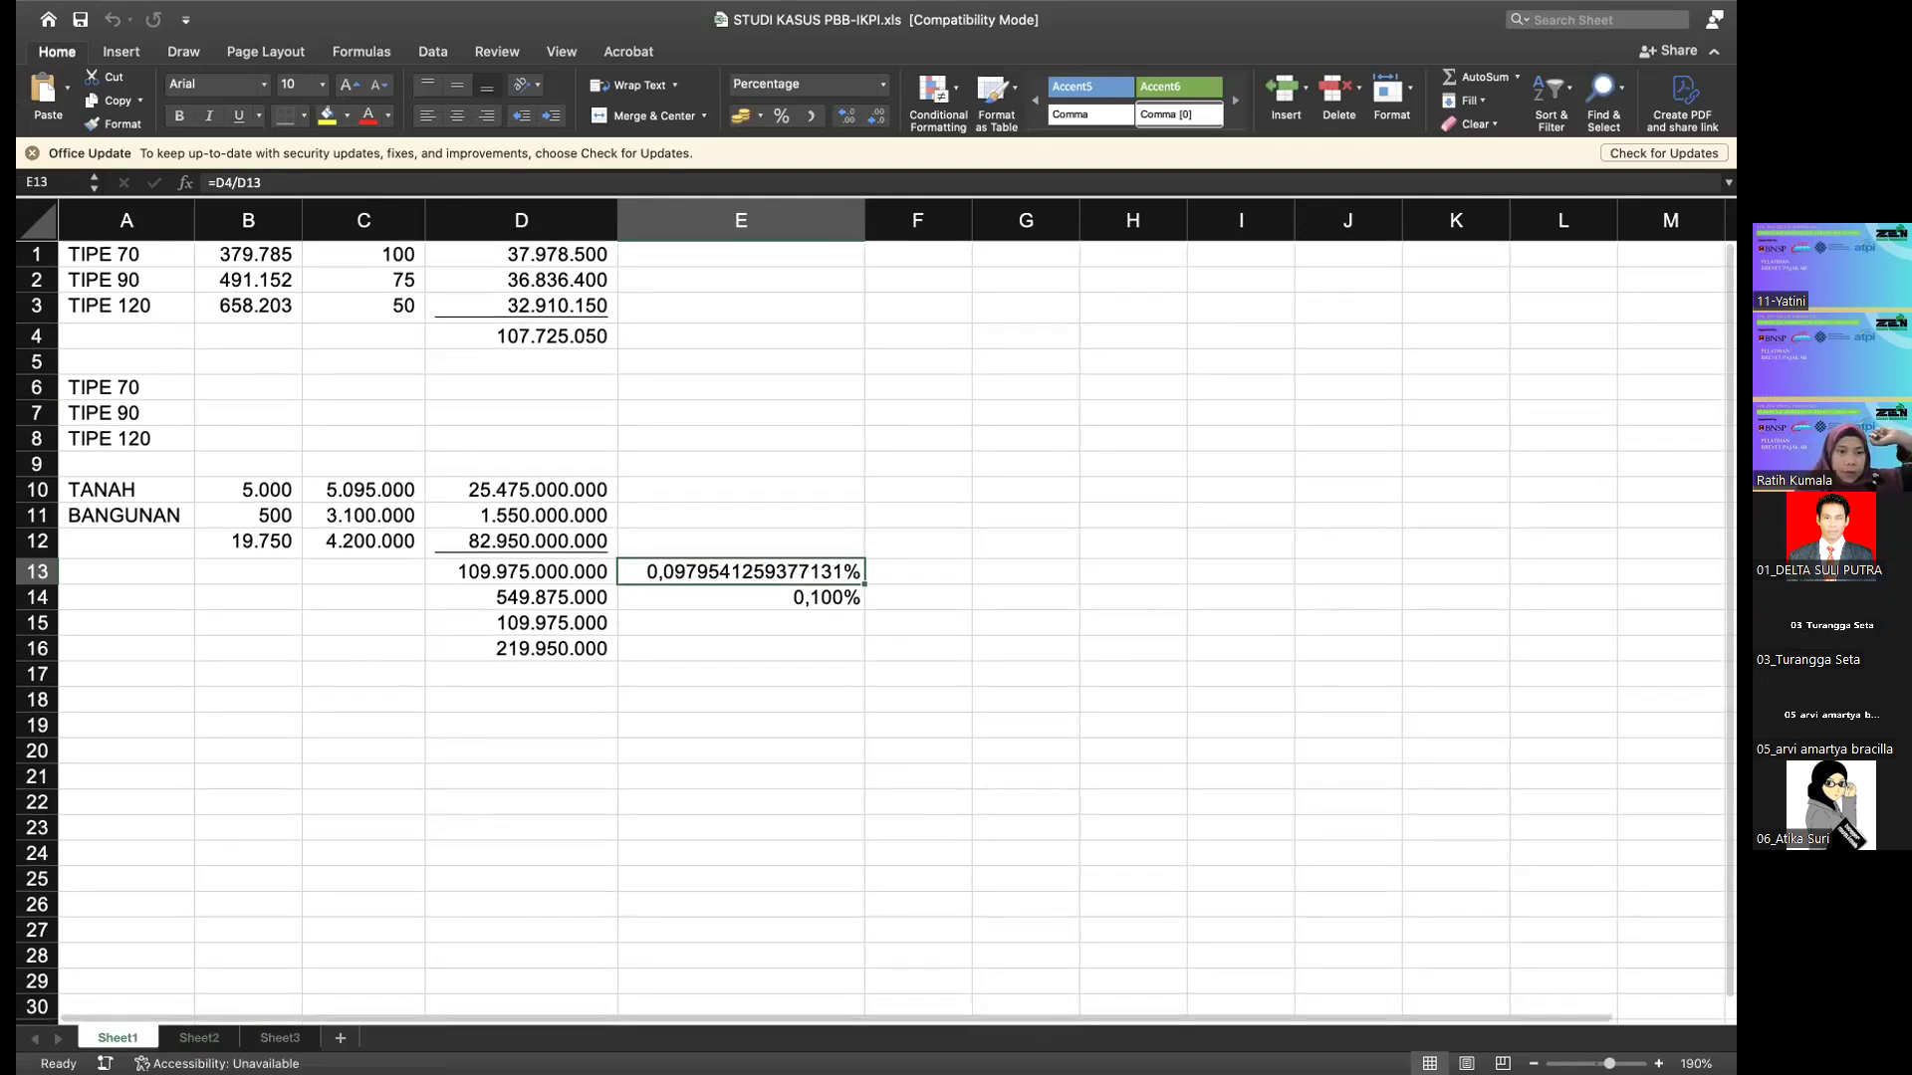
pyautogui.click(199, 1038)
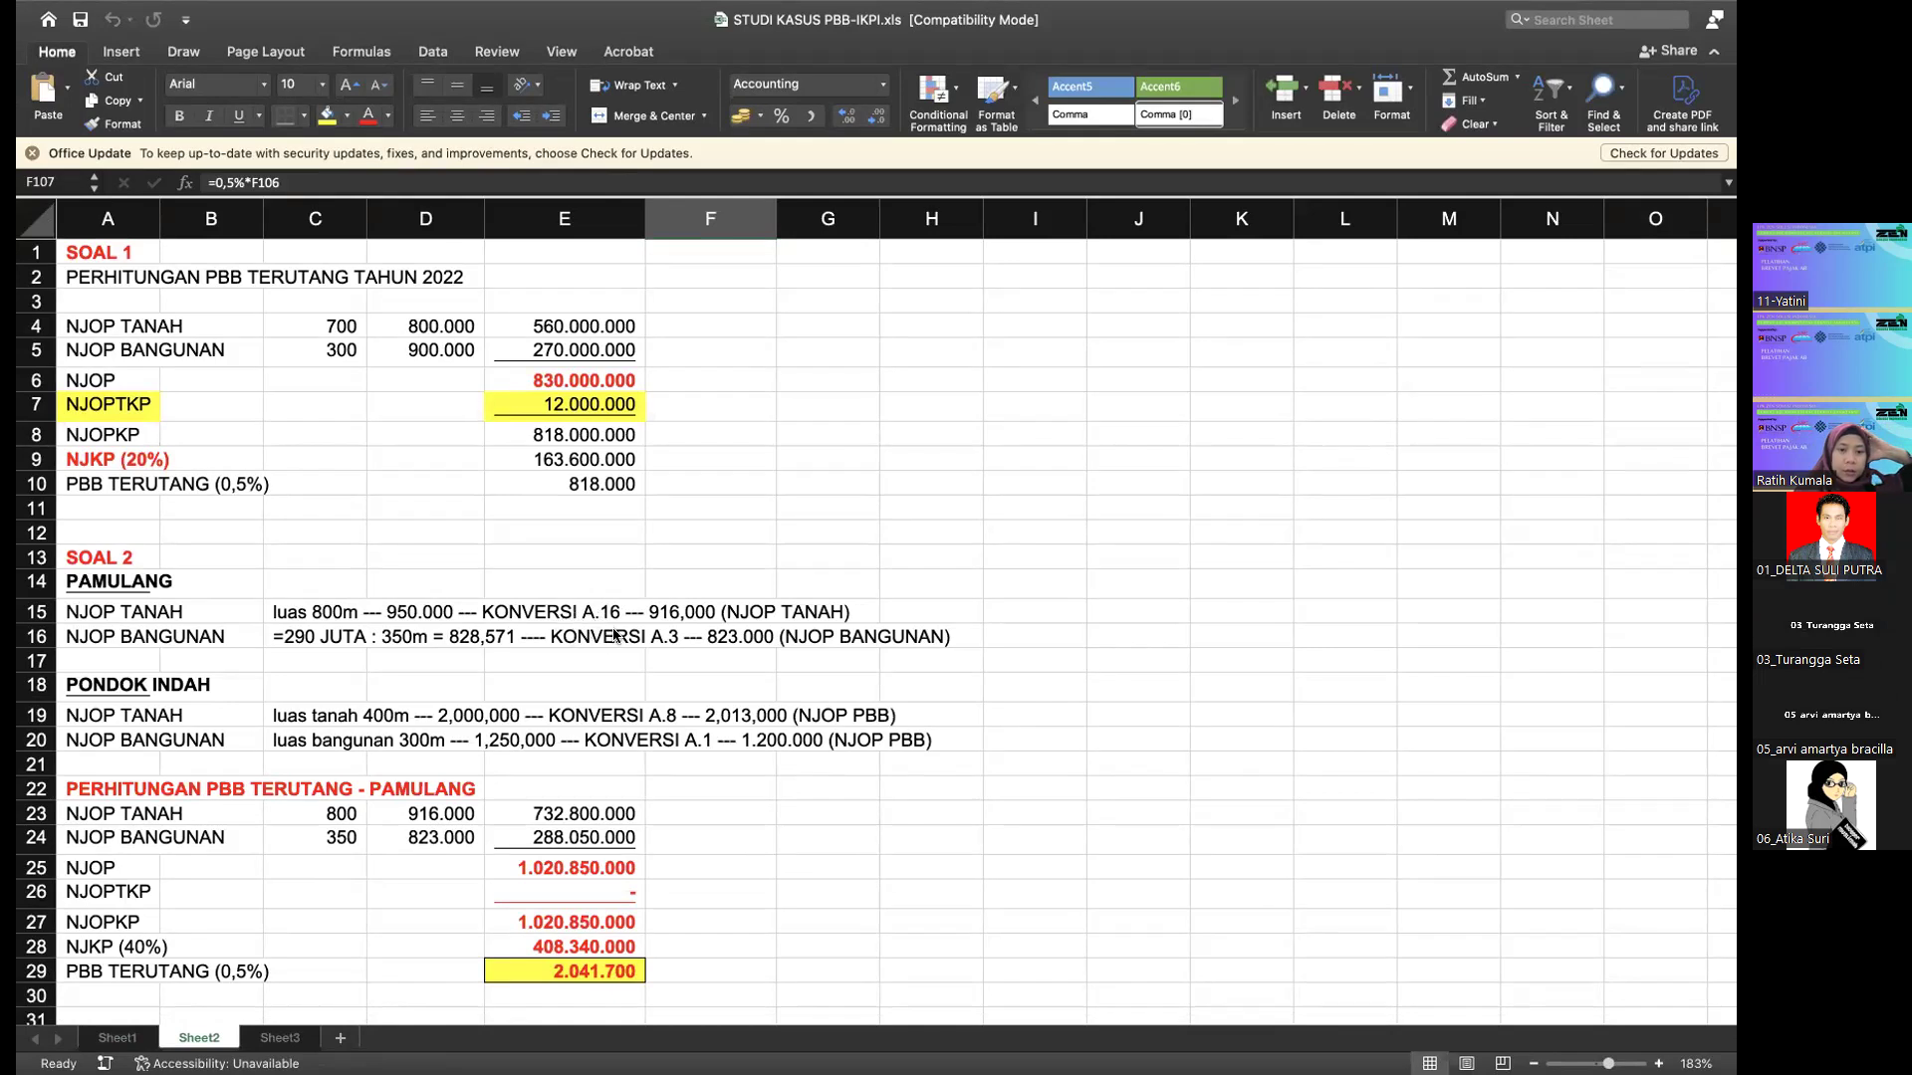
pyautogui.scroll(-3, 391, 730)
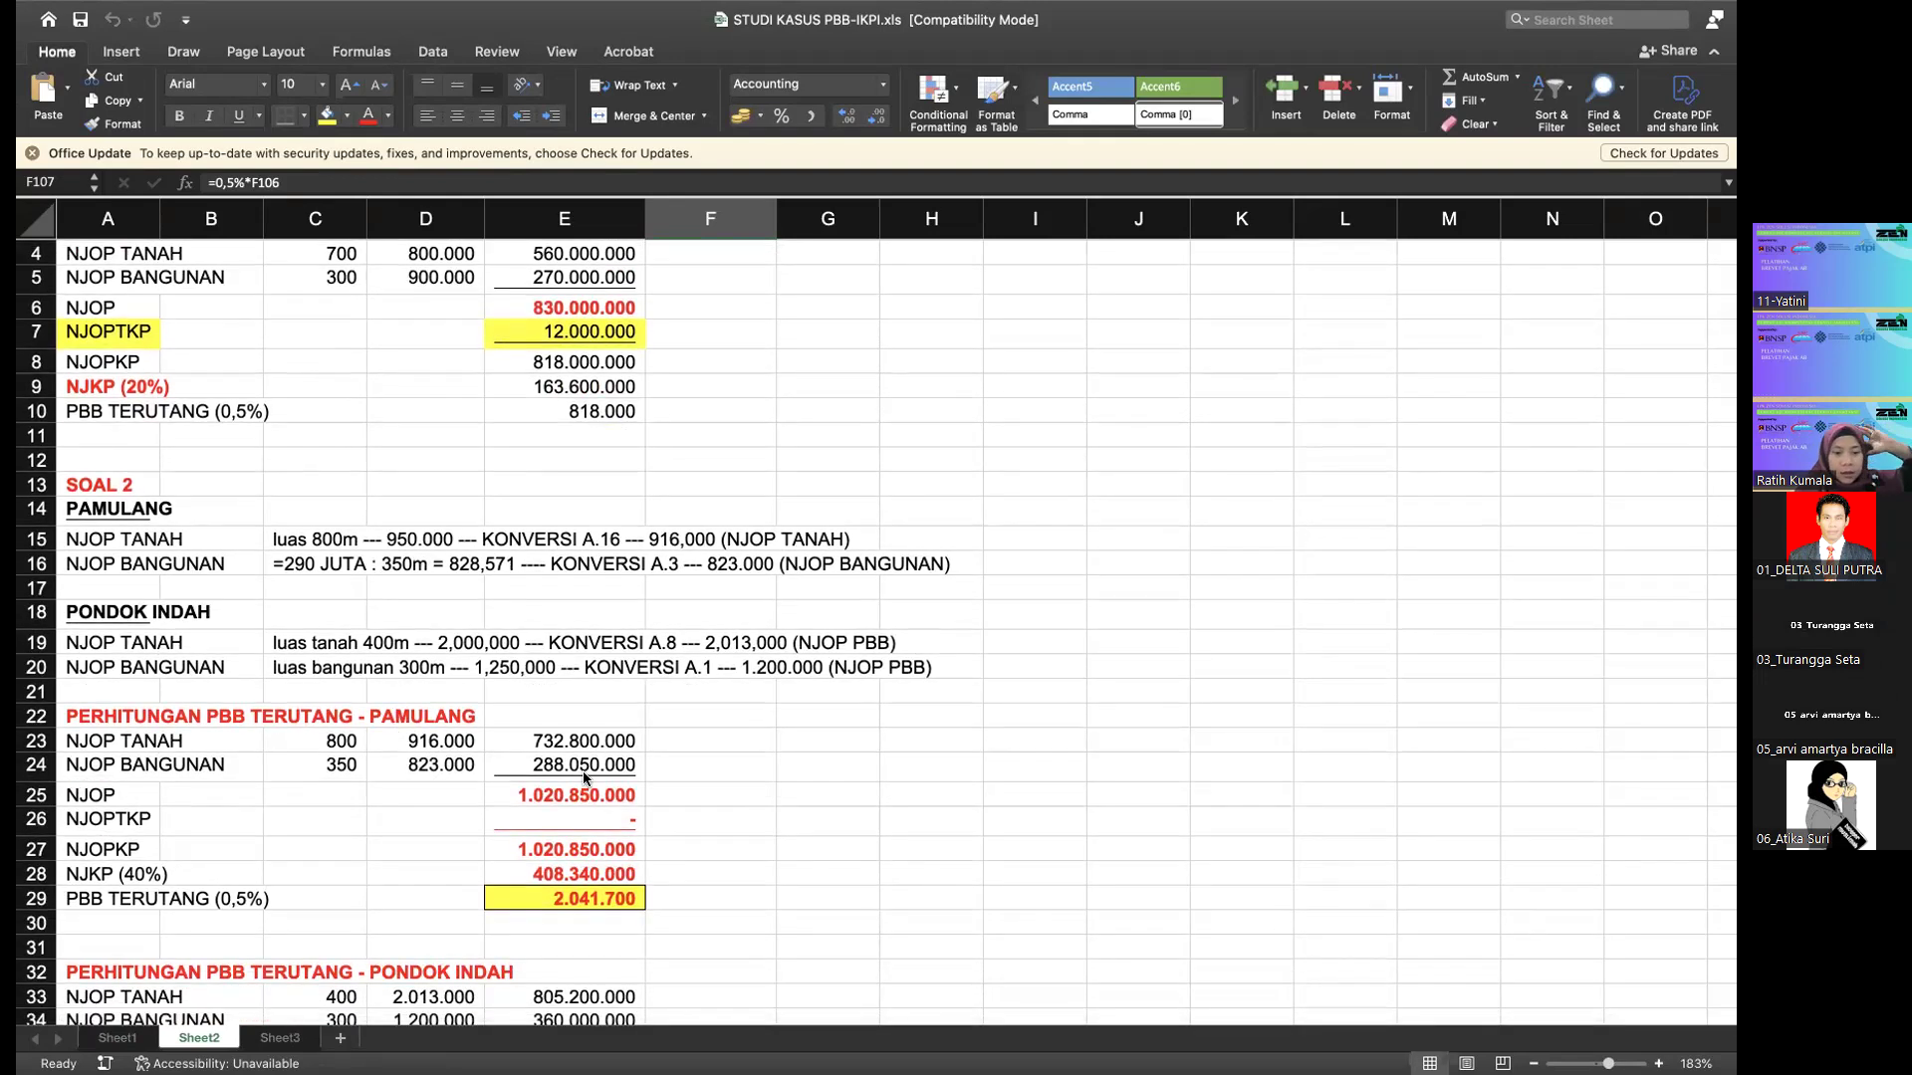
pyautogui.scroll(-7, 582, 772)
pyautogui.scroll(1, 583, 779)
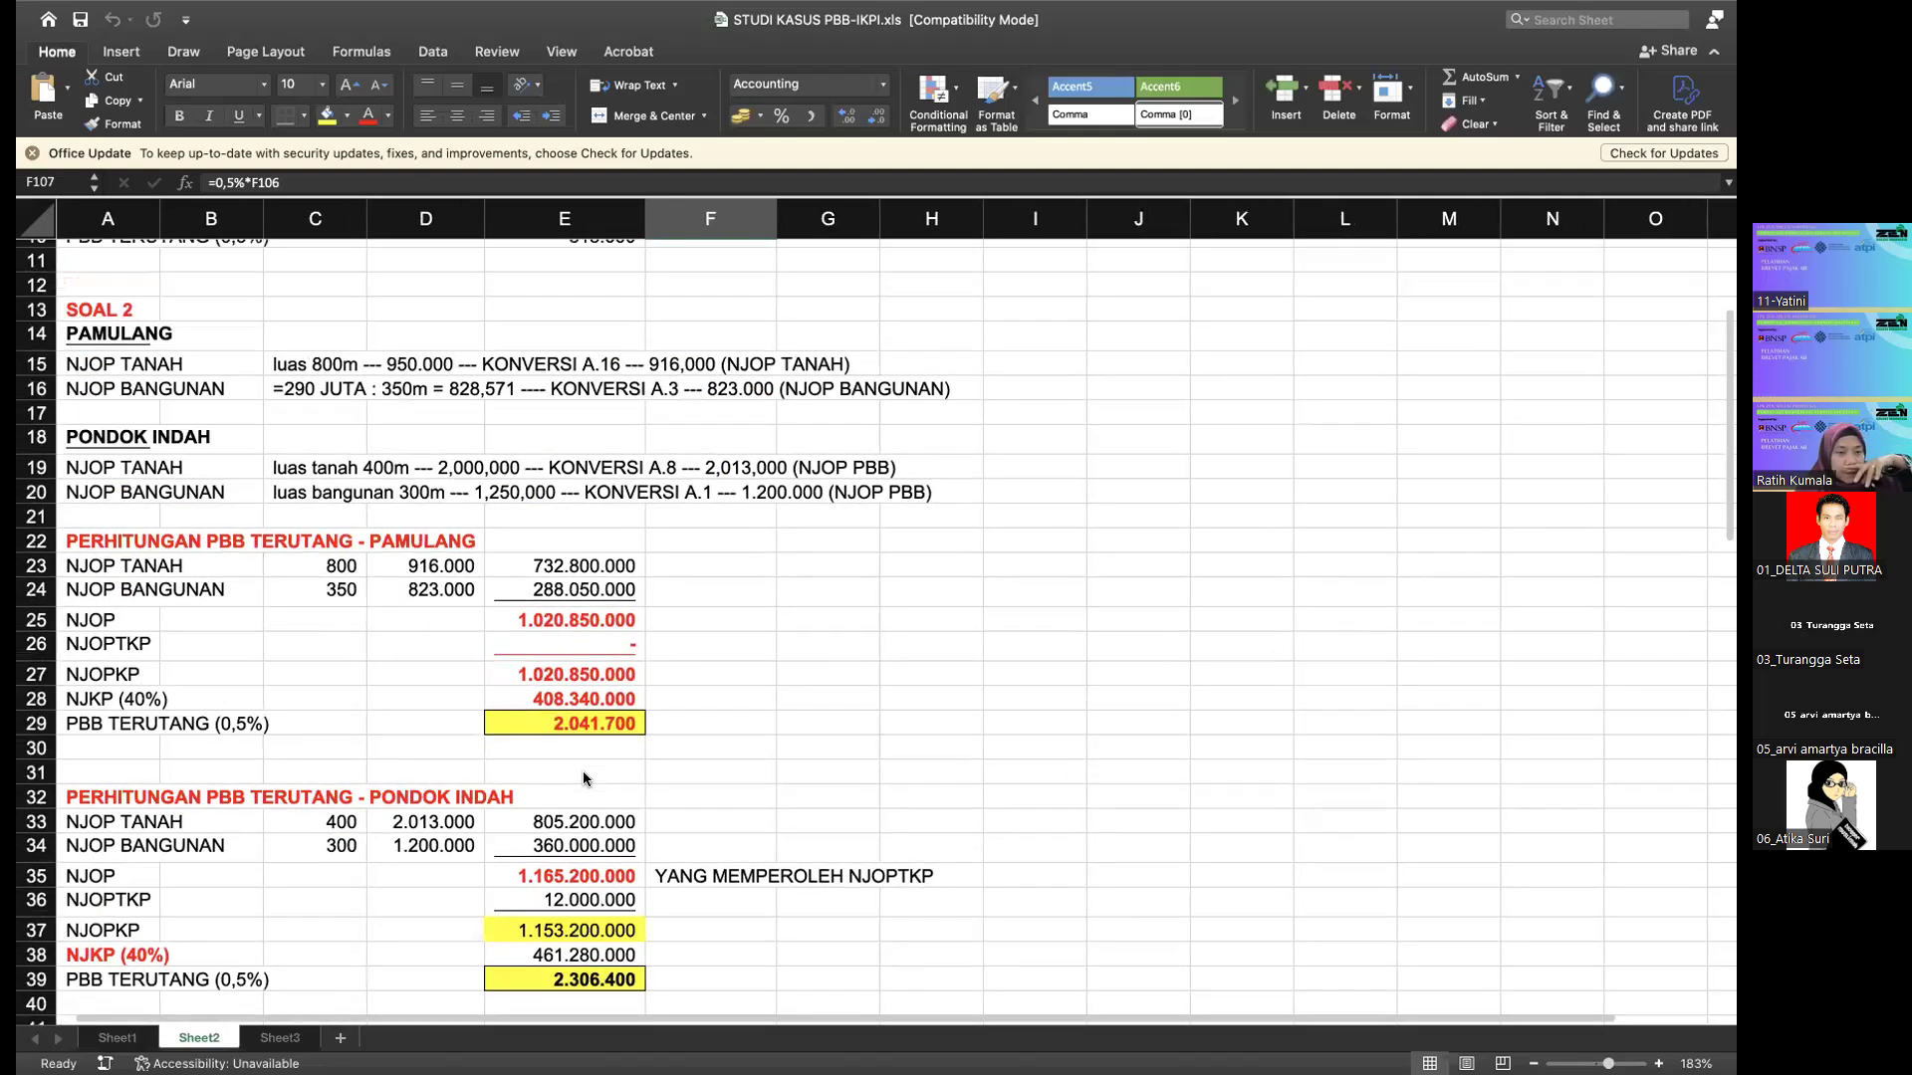
pyautogui.scroll(9, 583, 771)
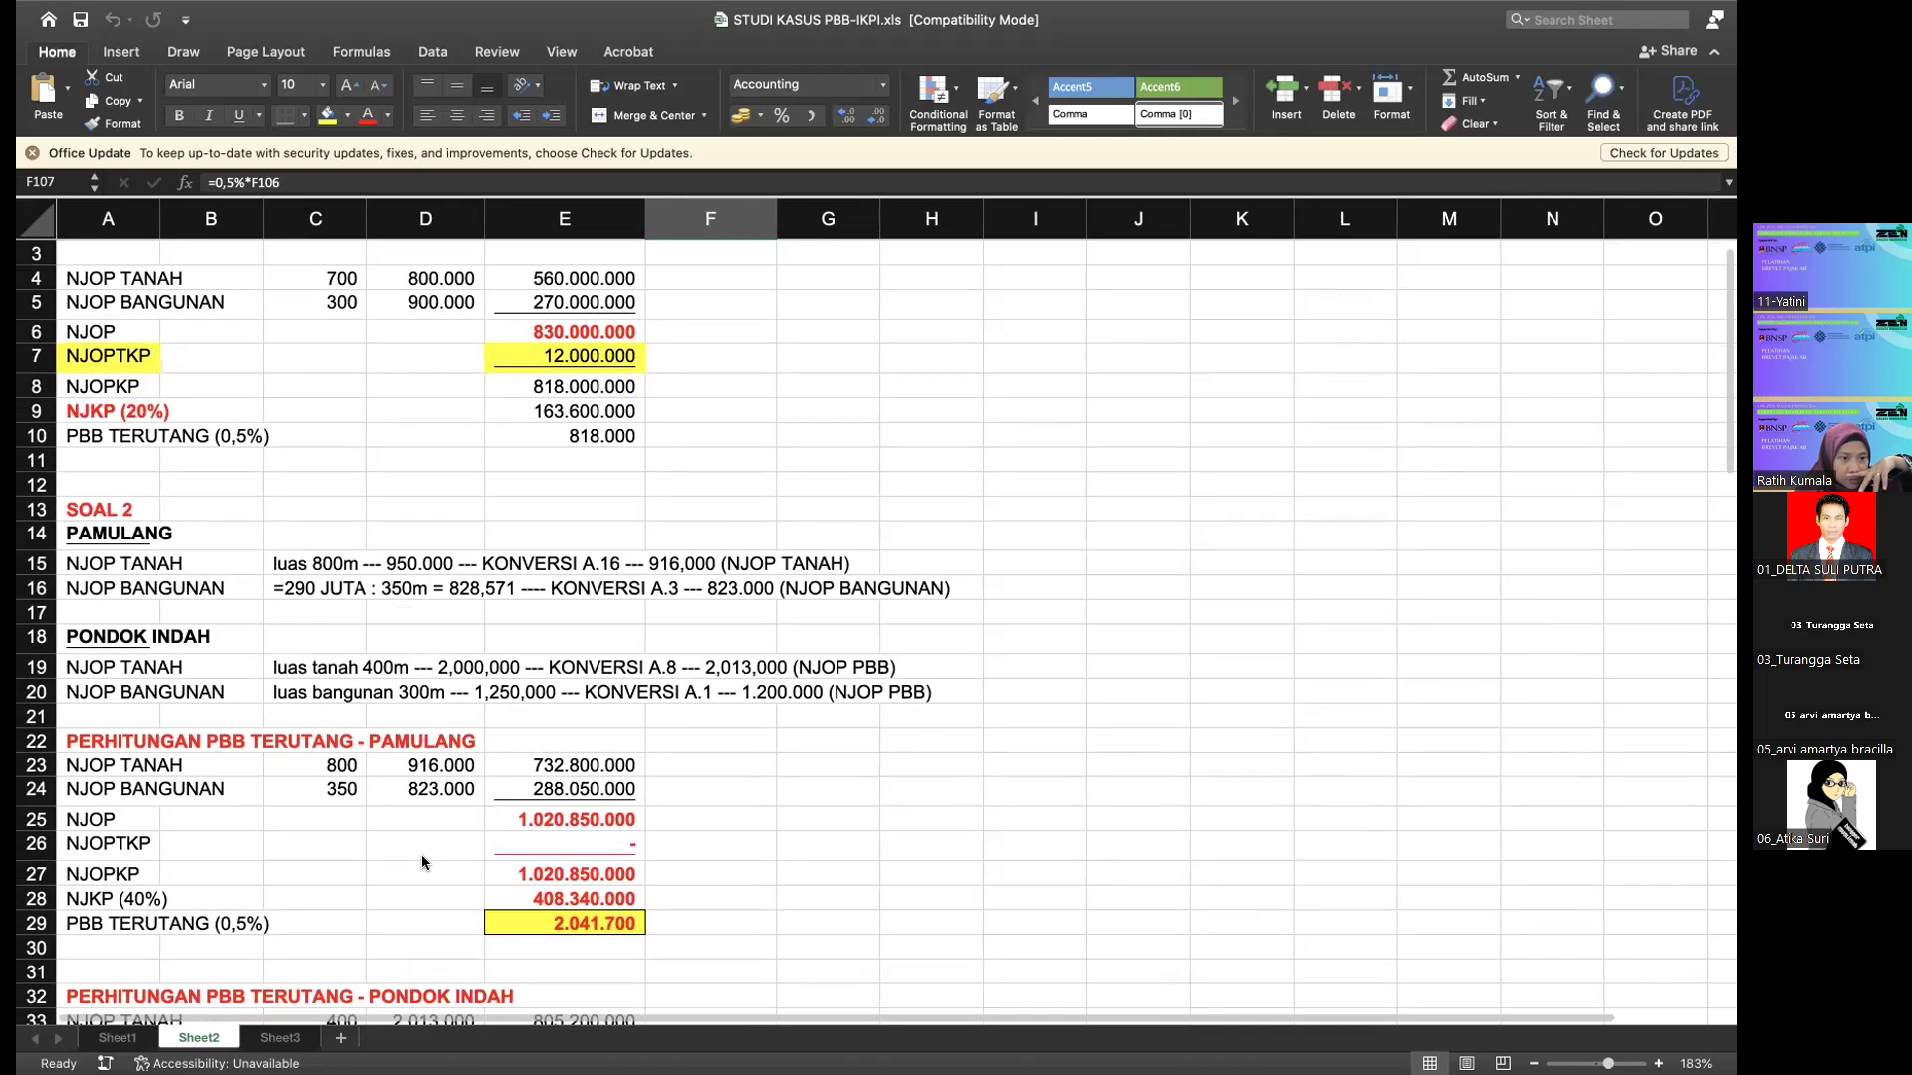
pyautogui.scroll(1, 421, 855)
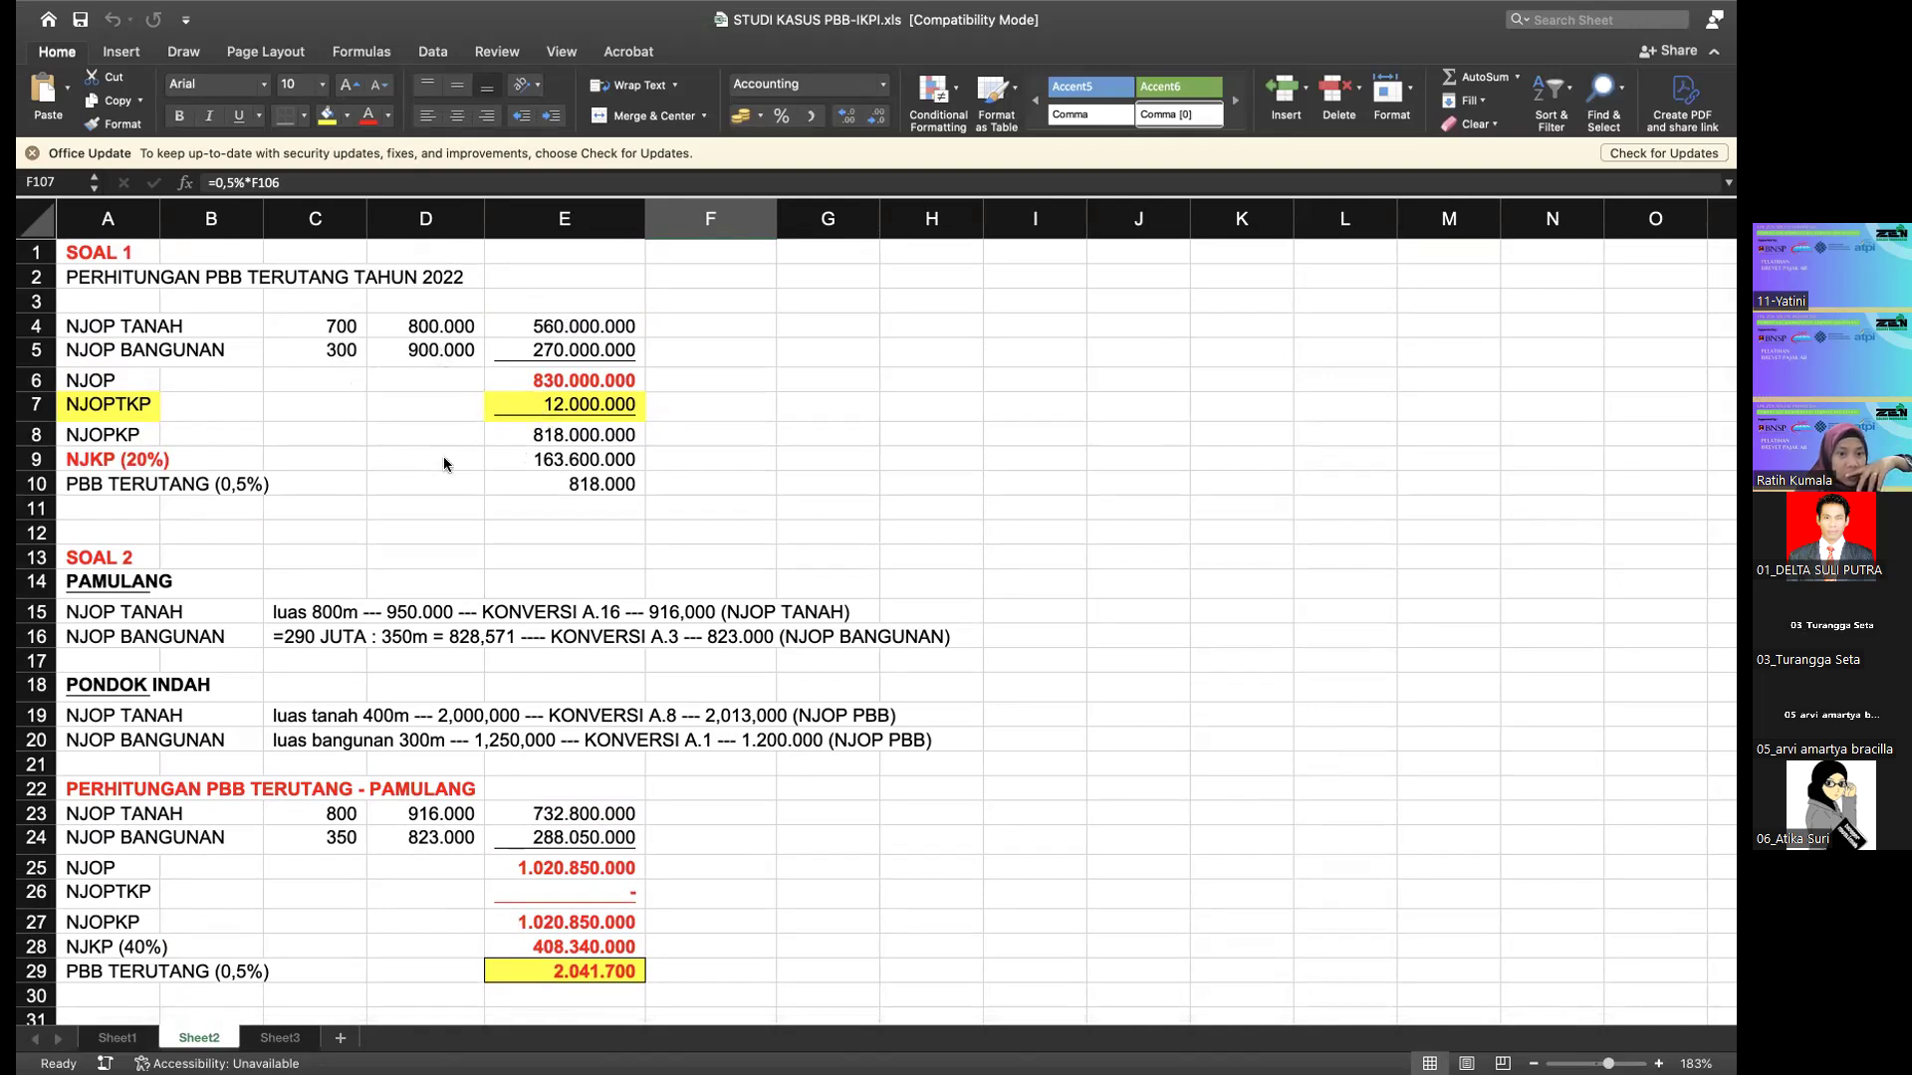
pyautogui.click(109, 465)
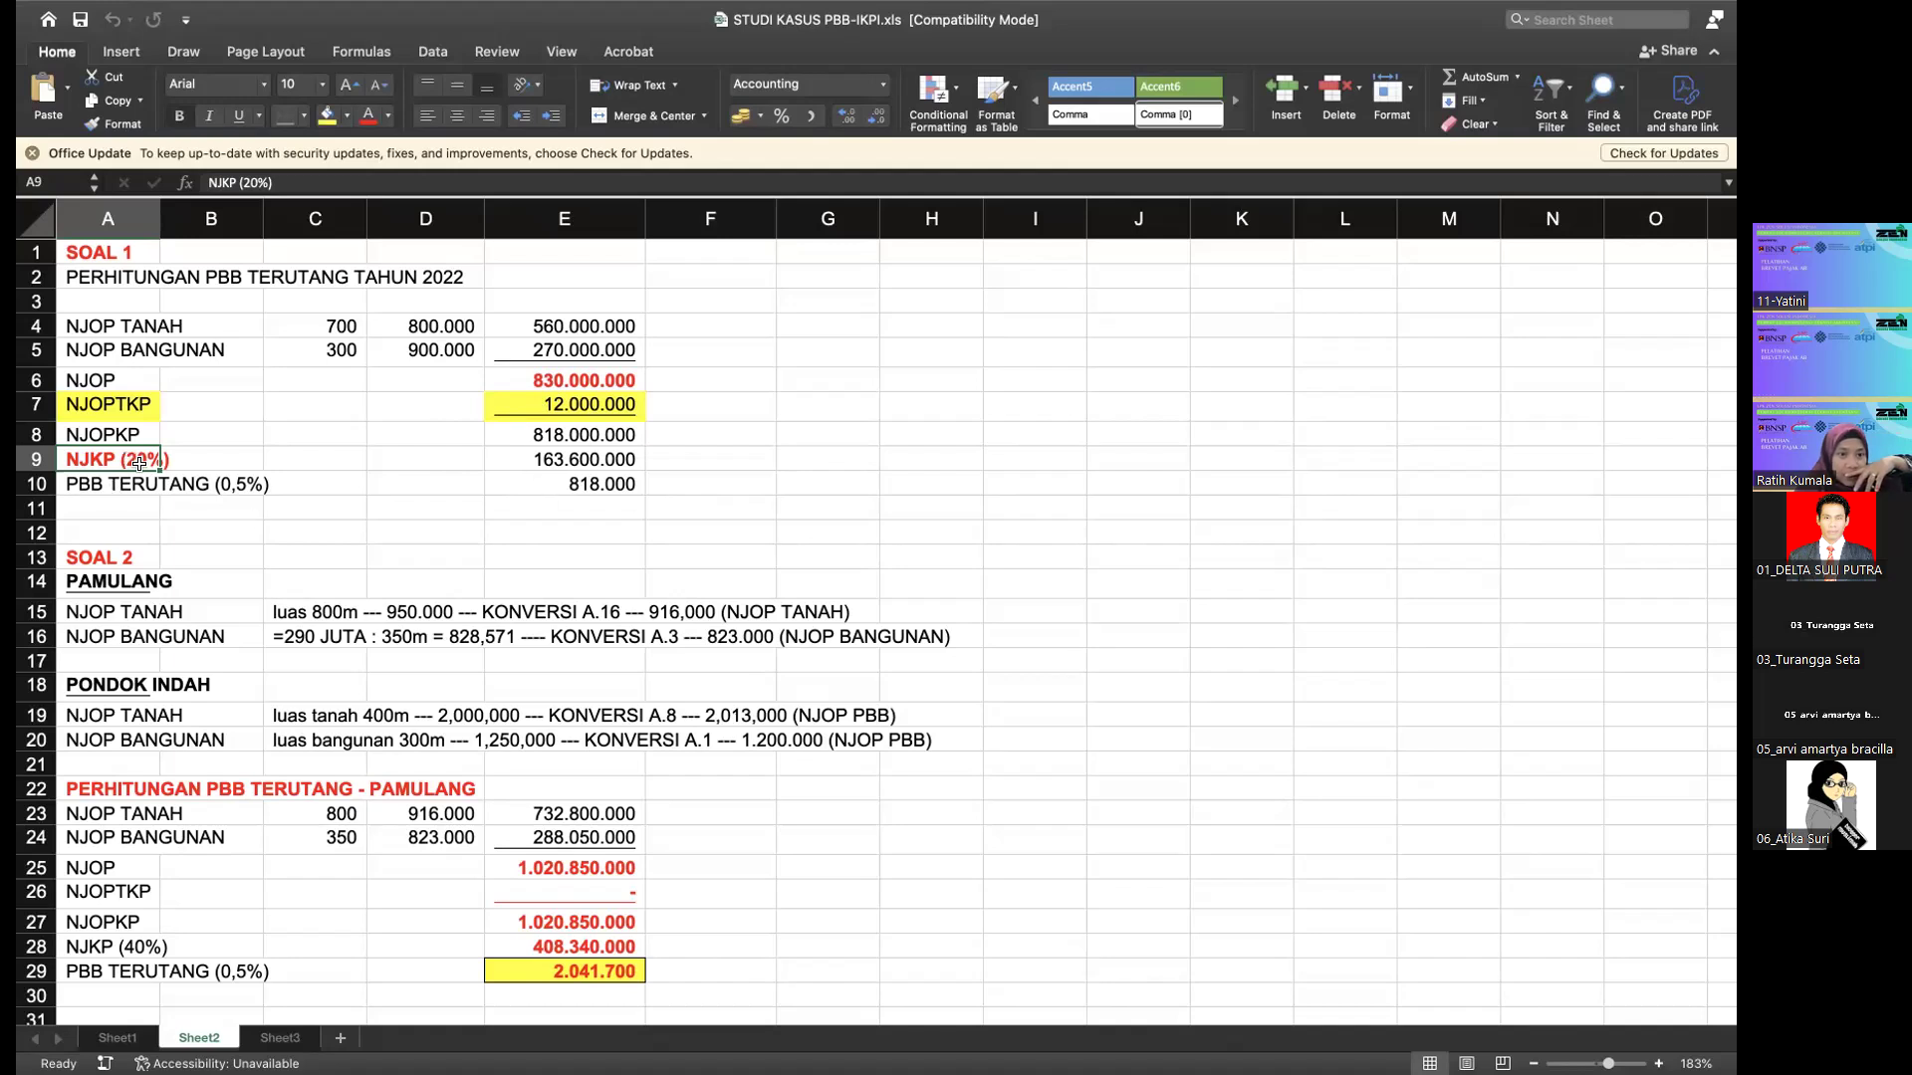
# Examine the SOAL 2 NJOP conversions and the PBB TERUTANG calculations for Pamulang and Pondok Indah.
pyautogui.scroll(-5, 142, 492)
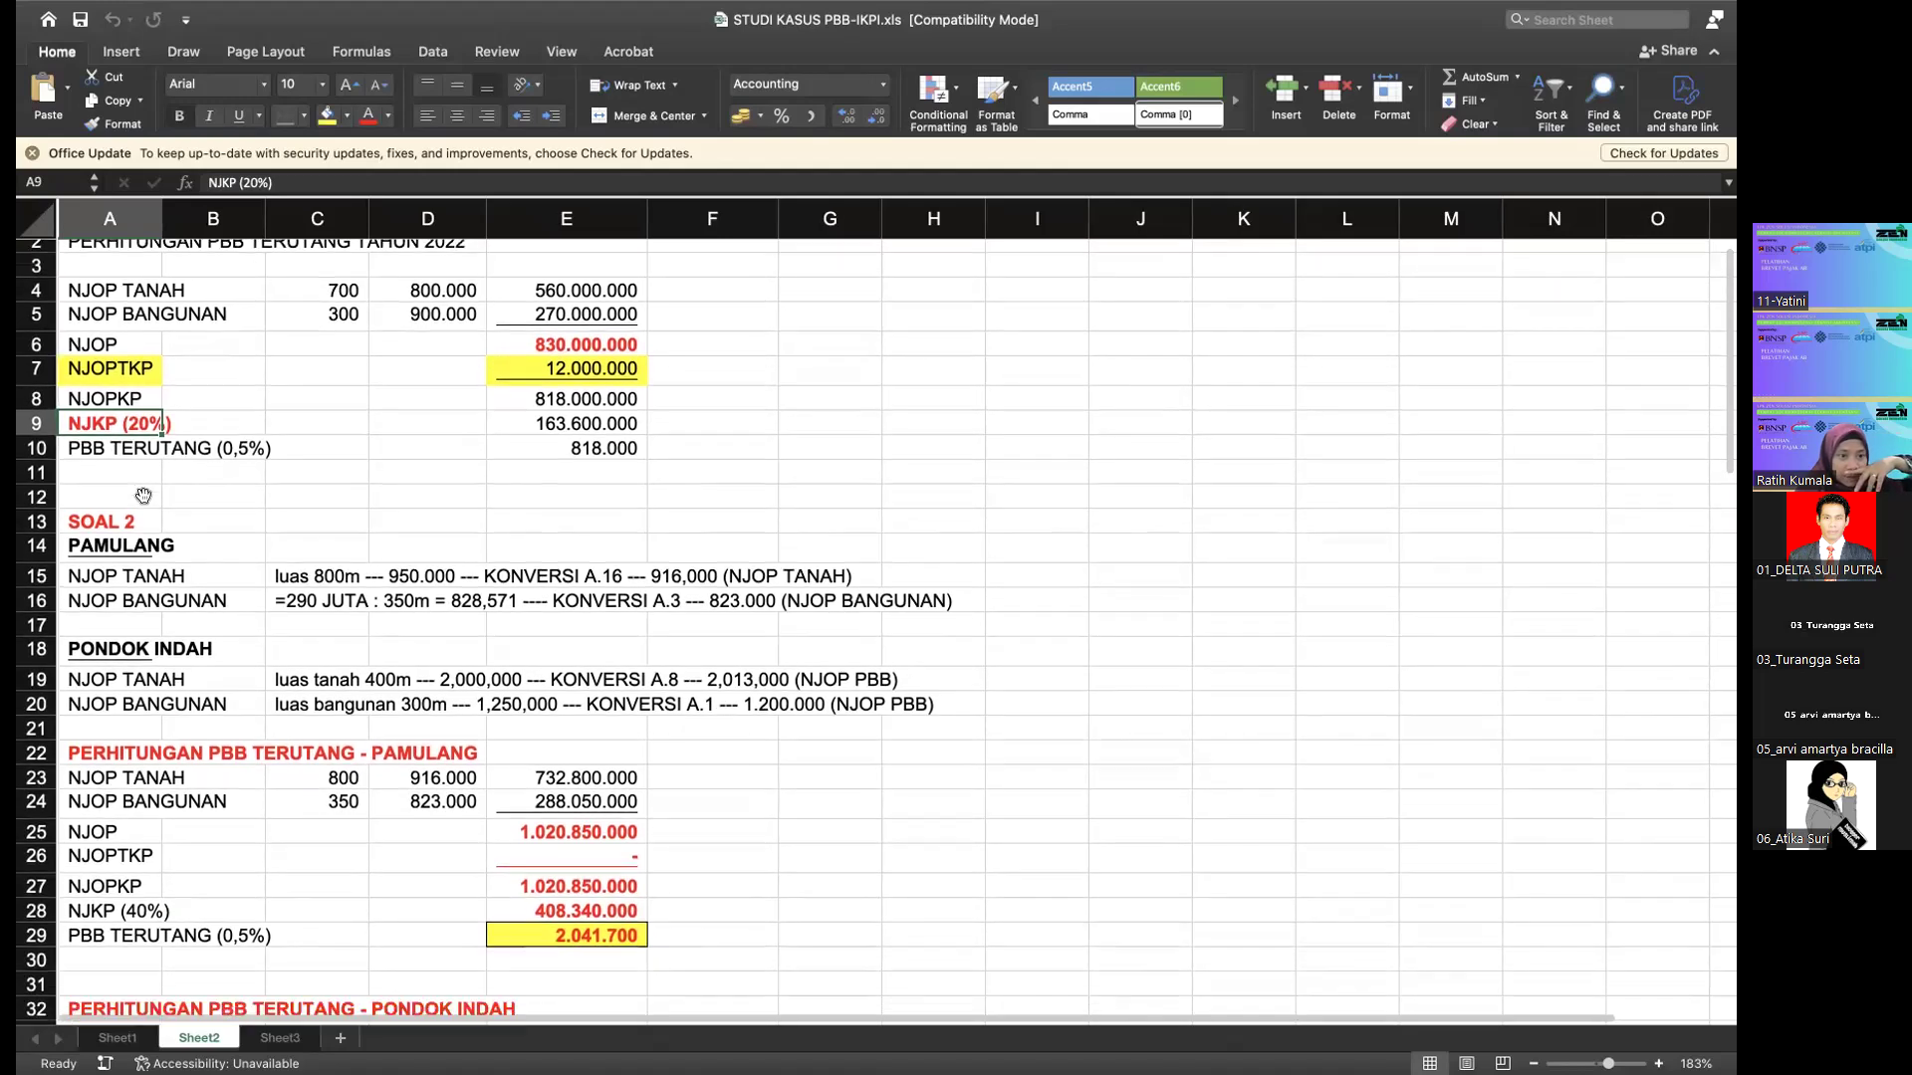
pyautogui.scroll(-1, 193, 479)
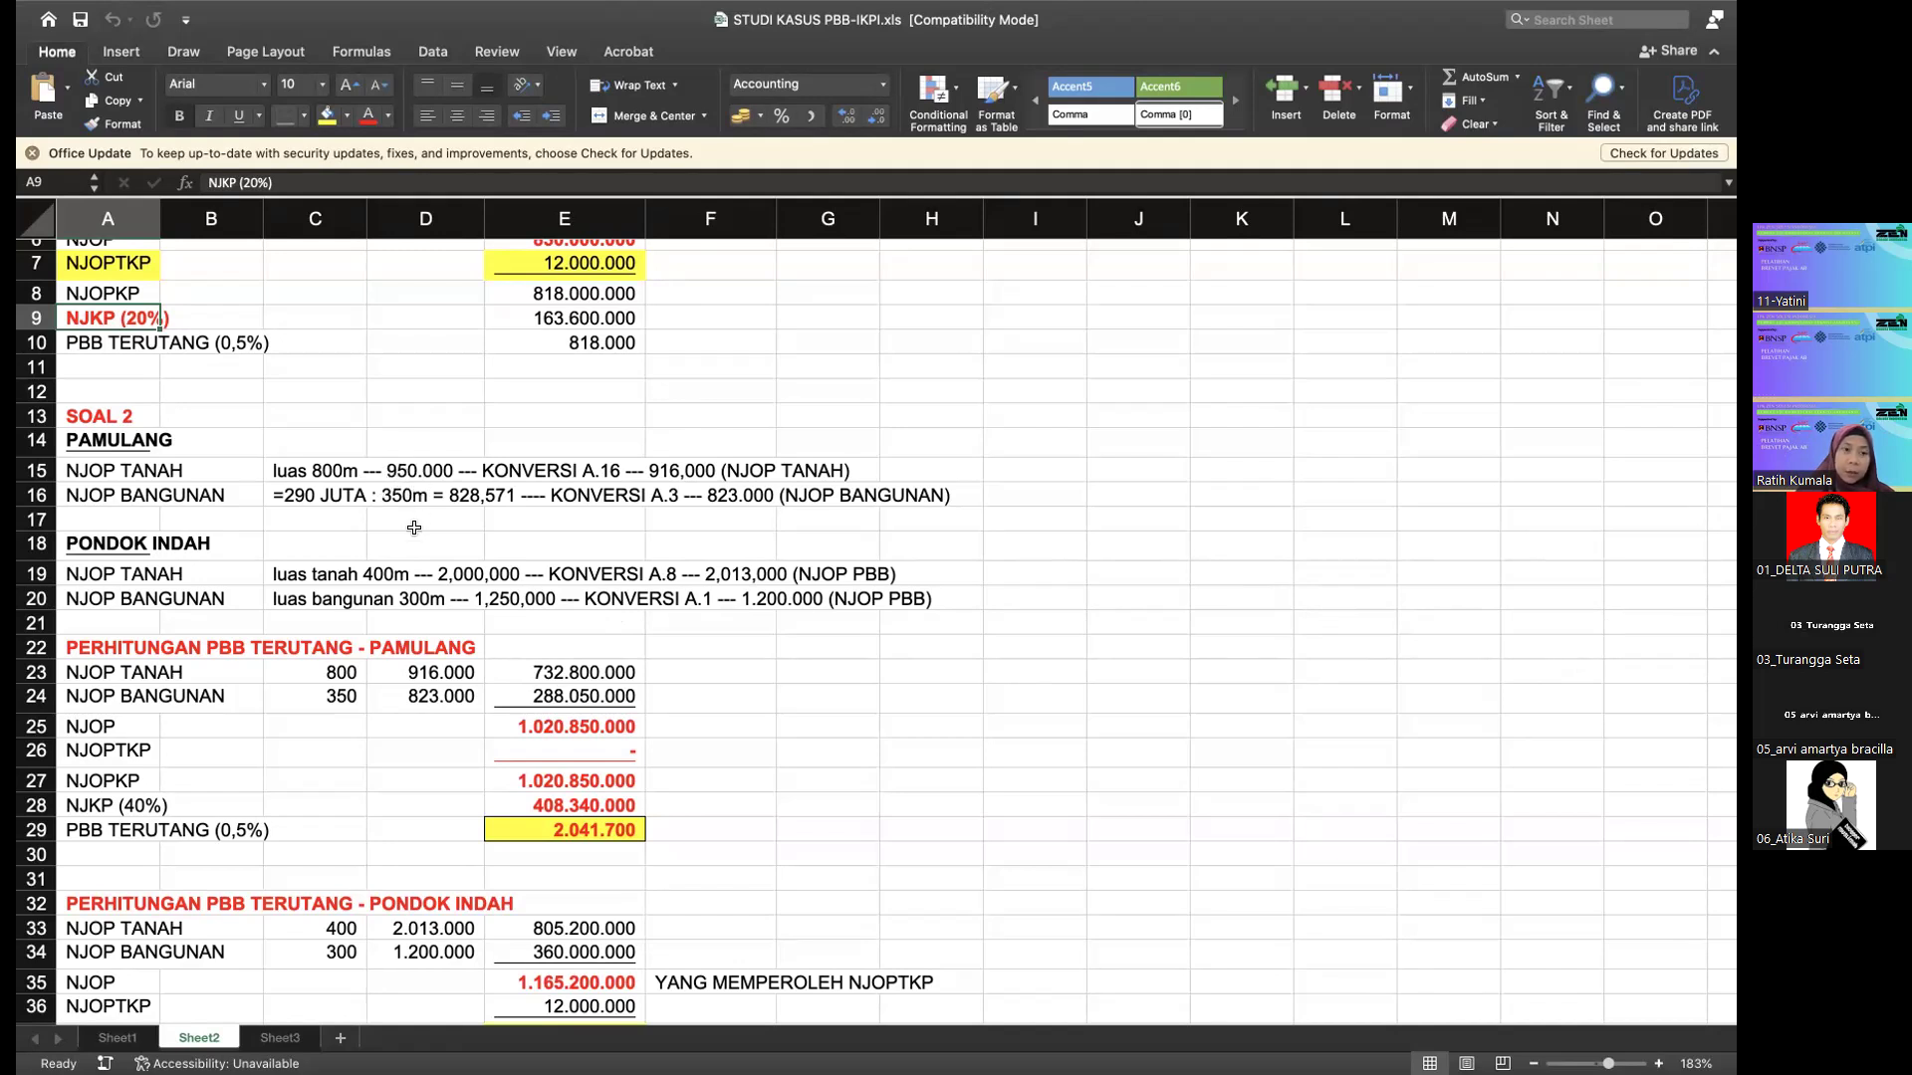
pyautogui.scroll(3, 412, 597)
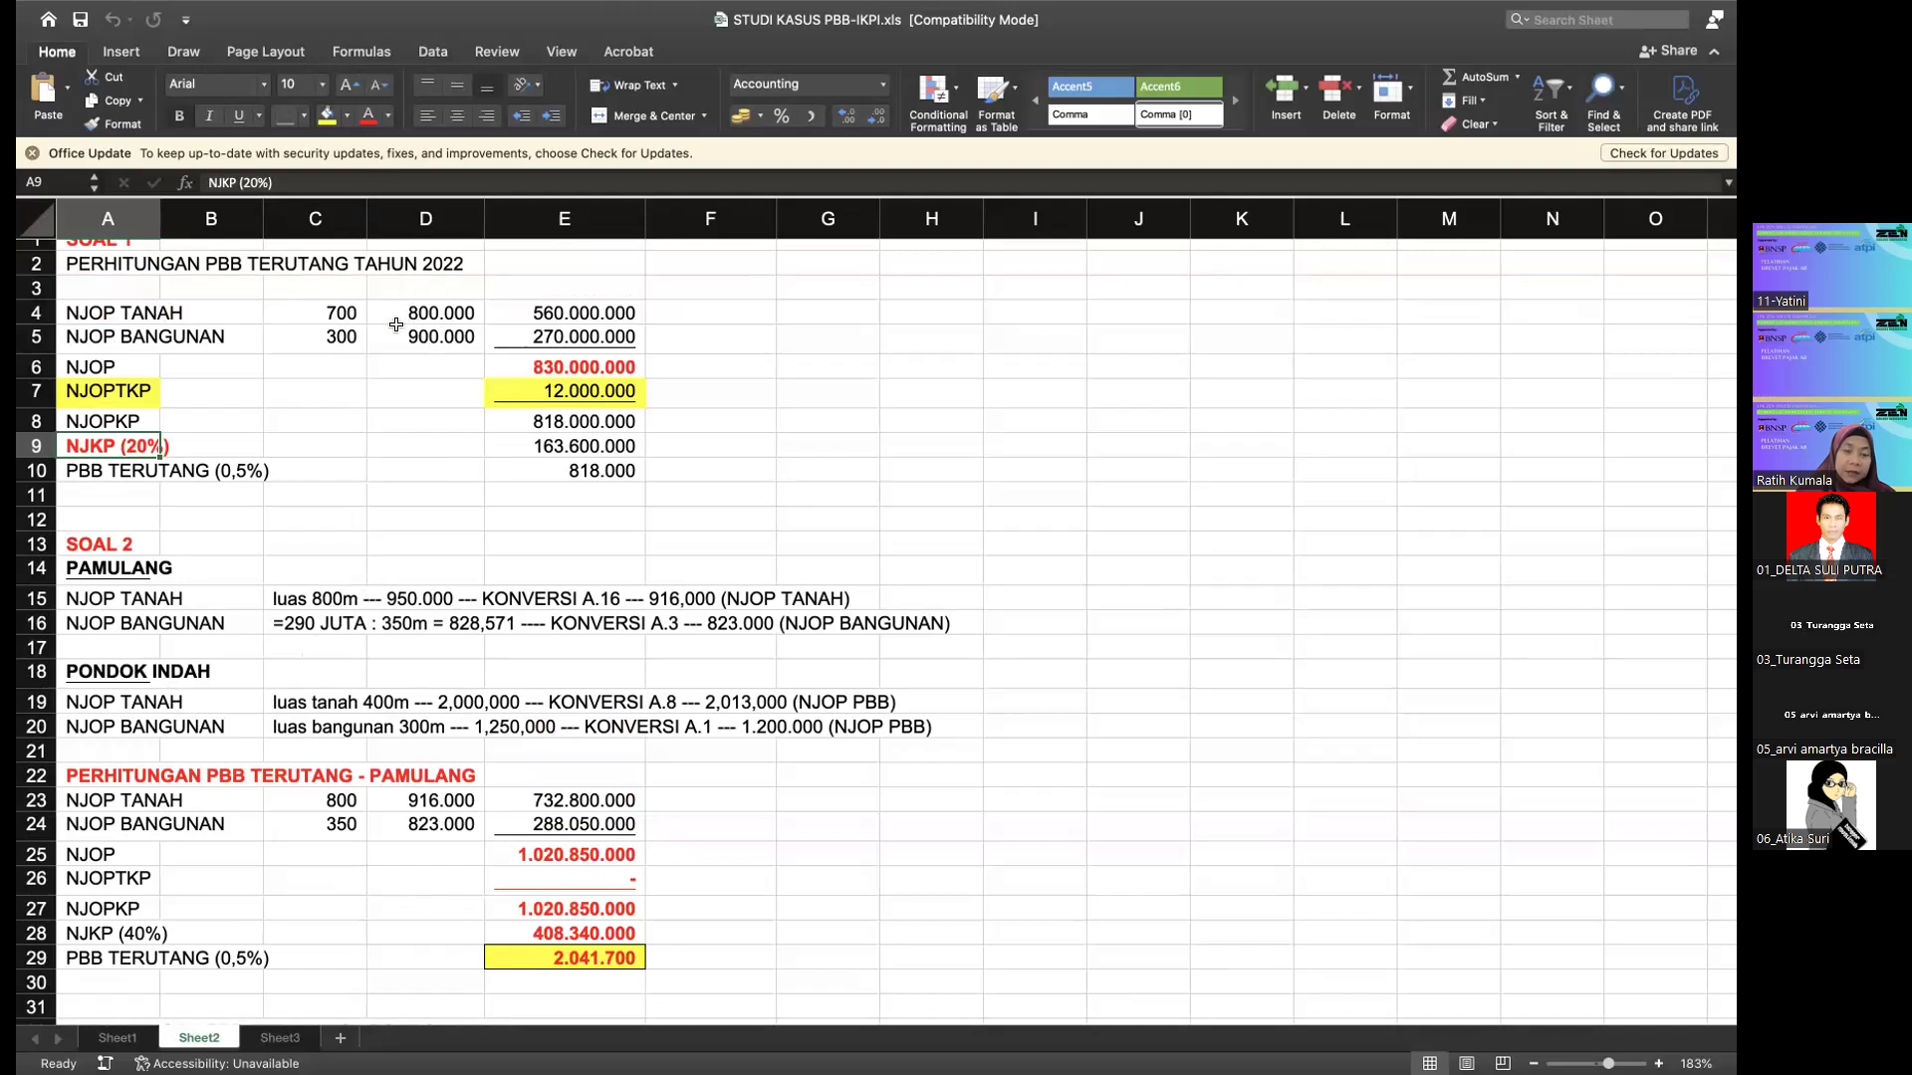
pyautogui.scroll(-1, 439, 382)
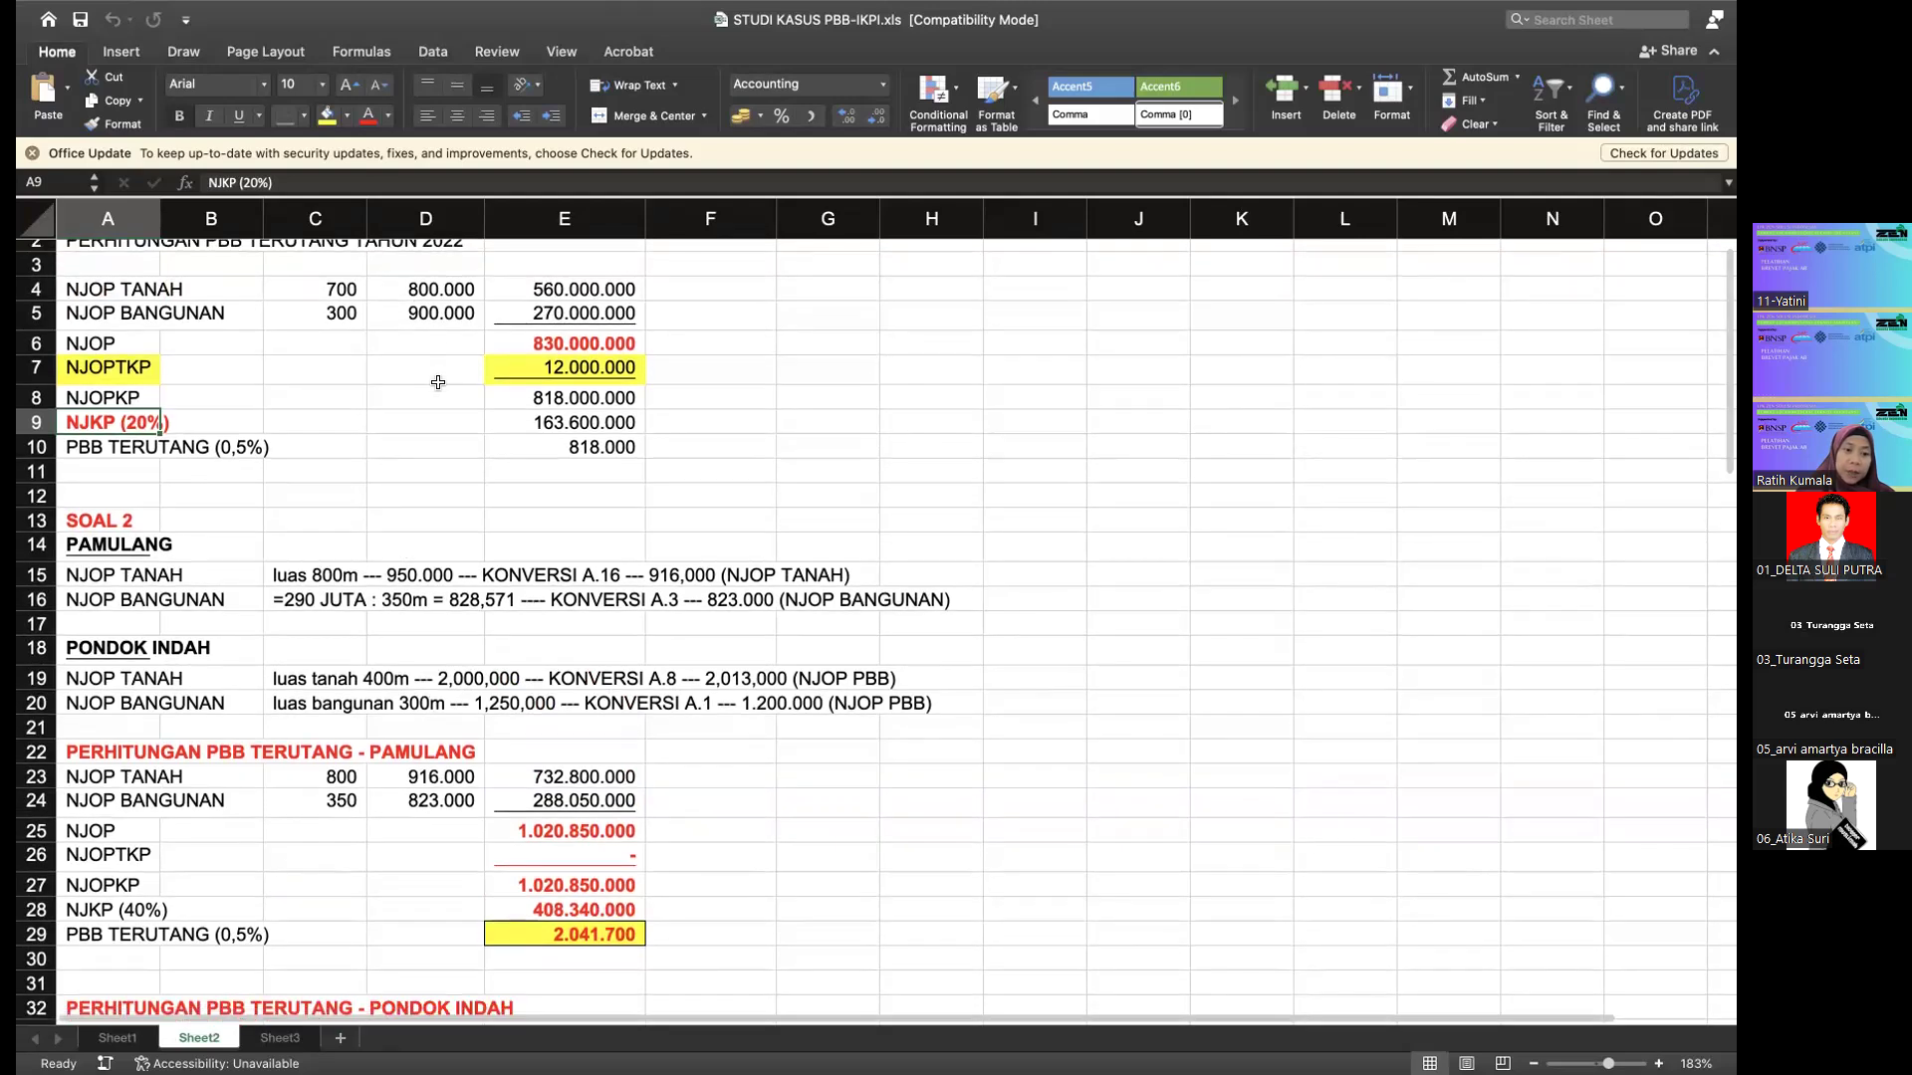
pyautogui.scroll(-1, 438, 383)
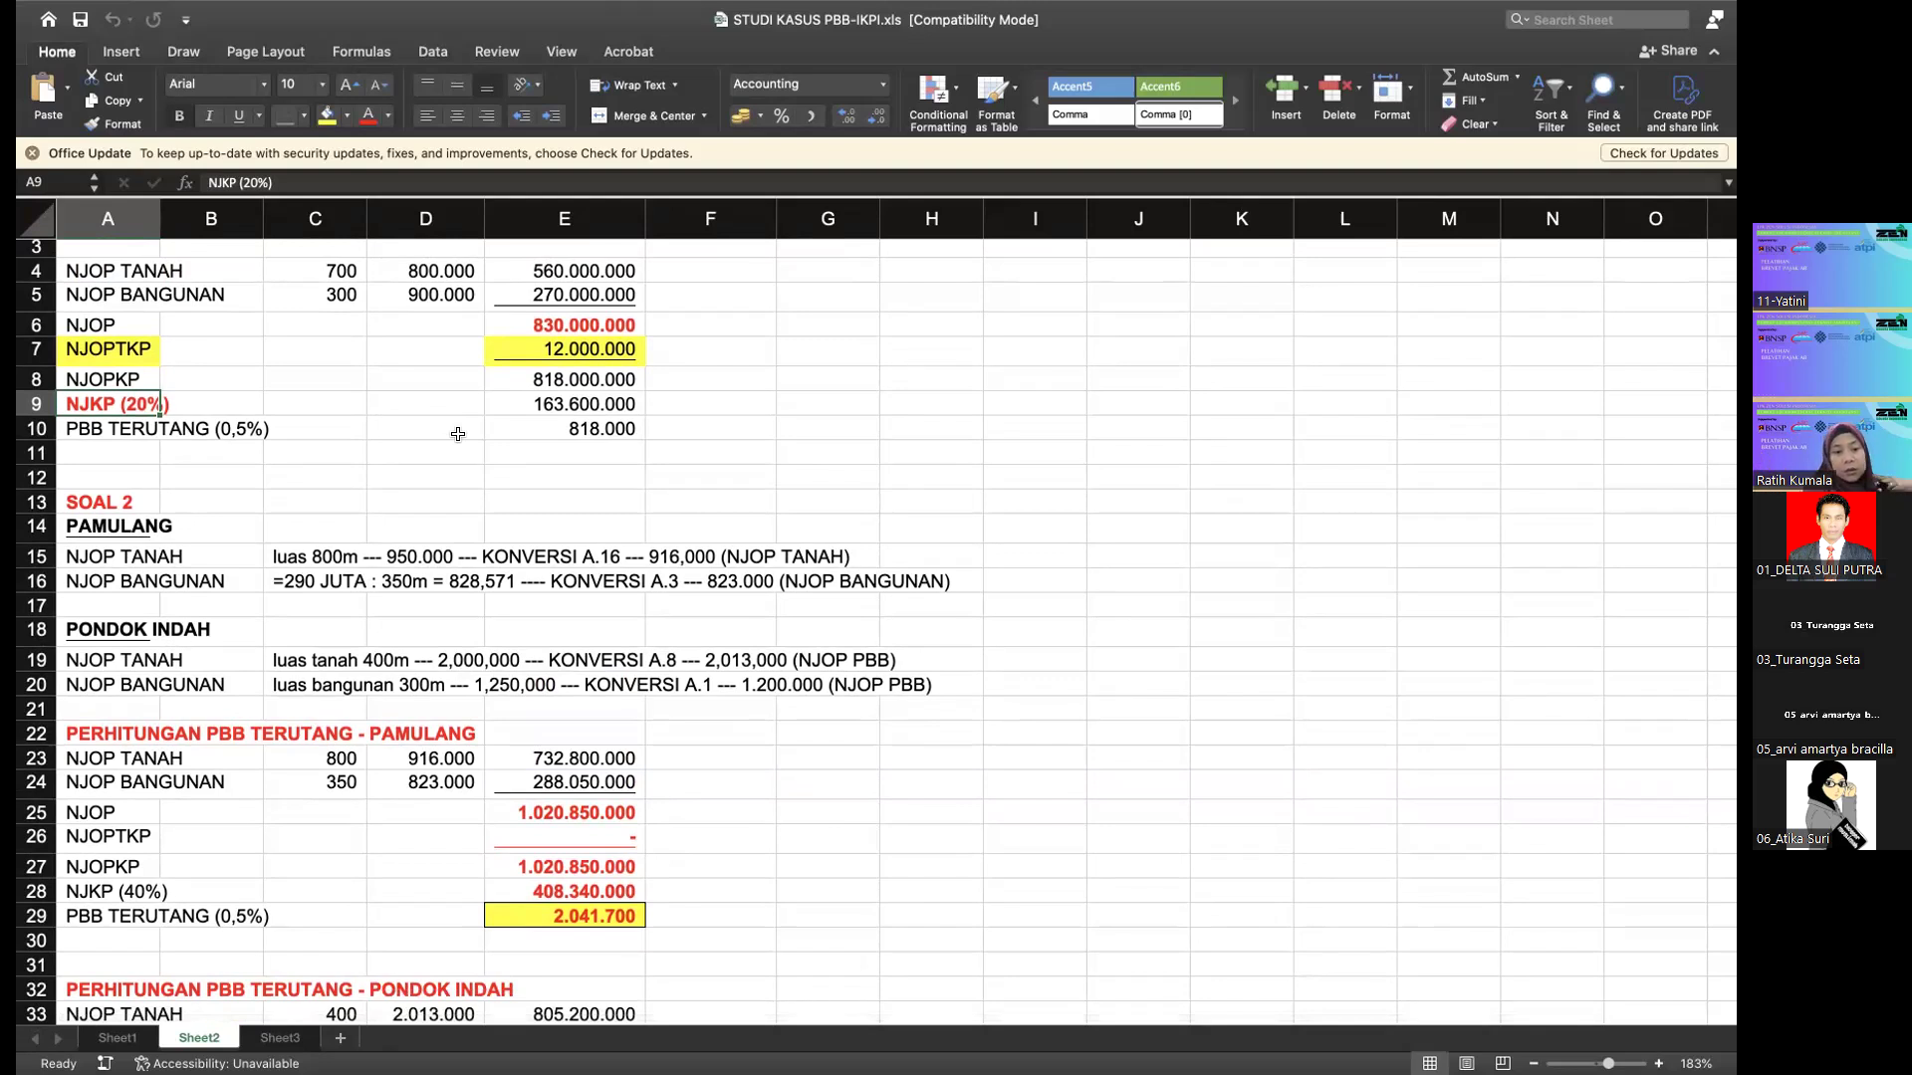
pyautogui.scroll(-2, 558, 567)
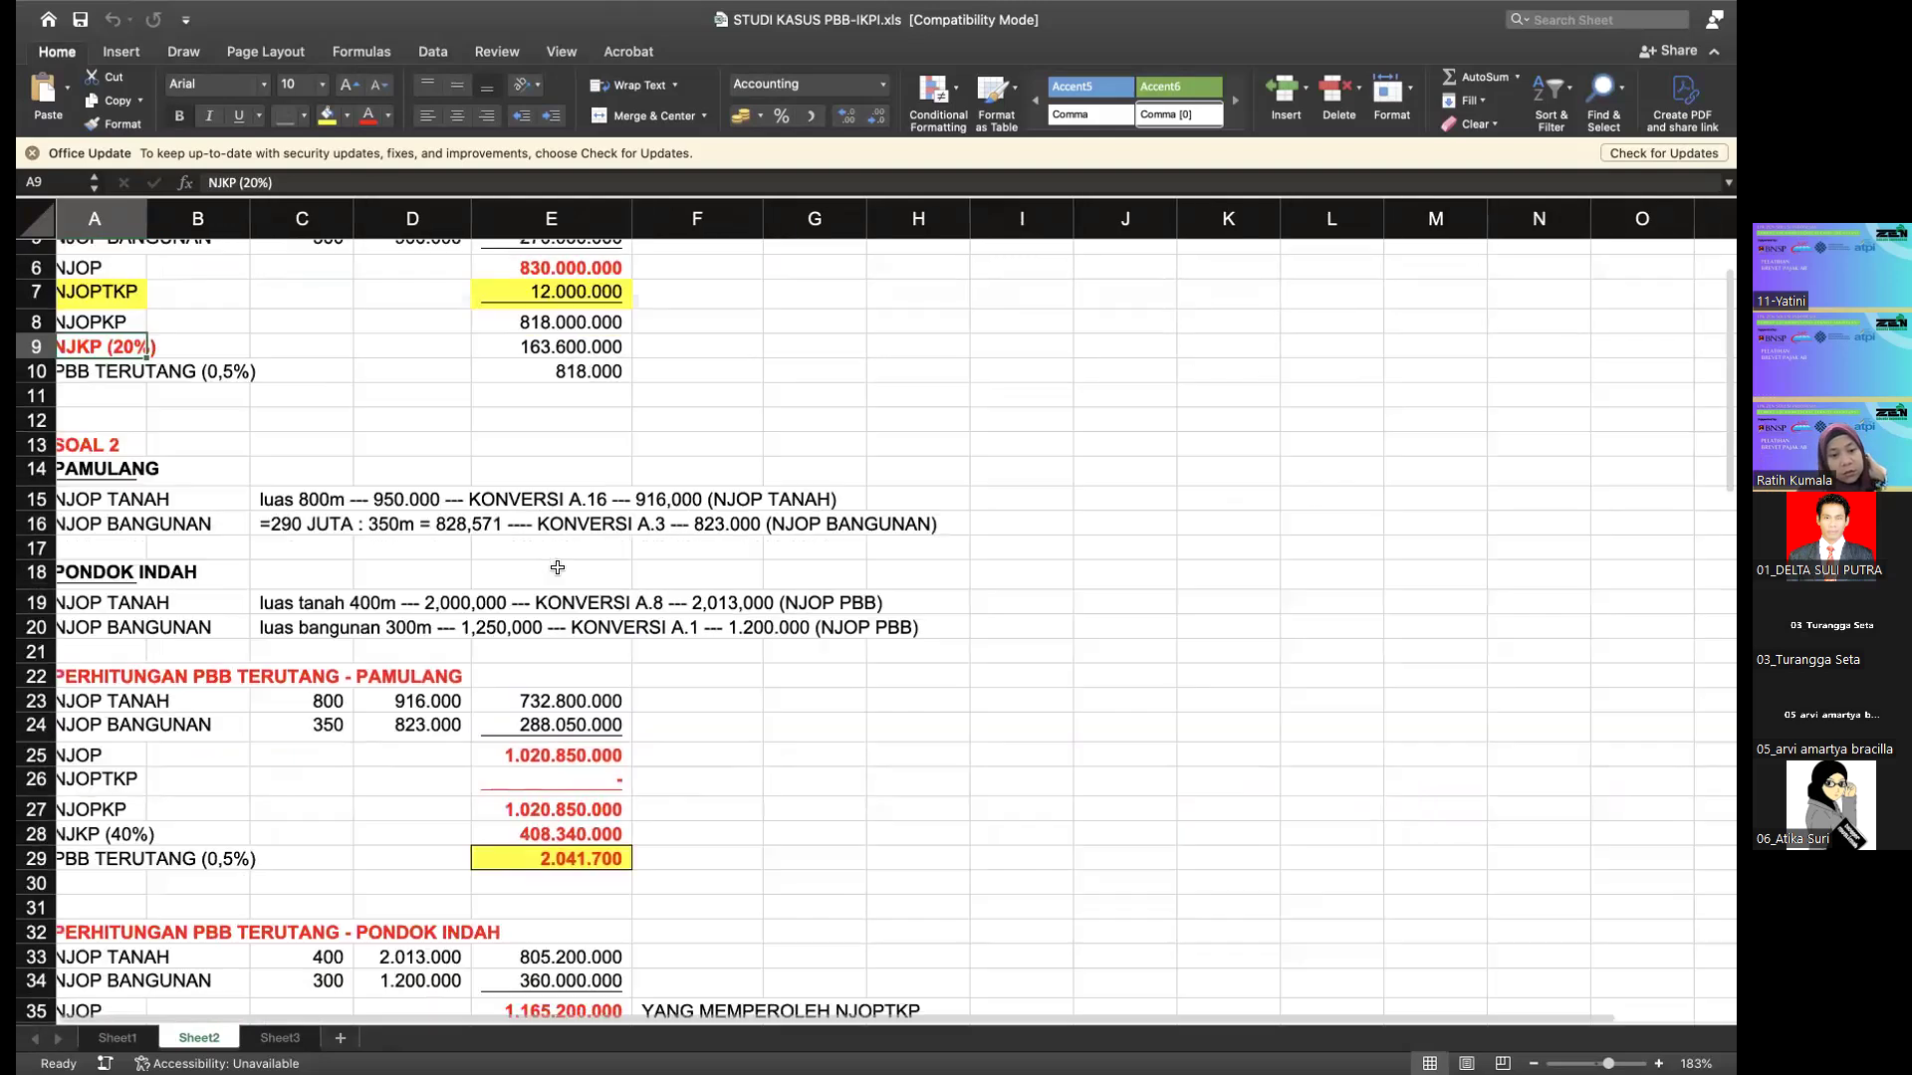
pyautogui.scroll(-6, 557, 568)
pyautogui.scroll(1, 554, 534)
pyautogui.scroll(1, 554, 534)
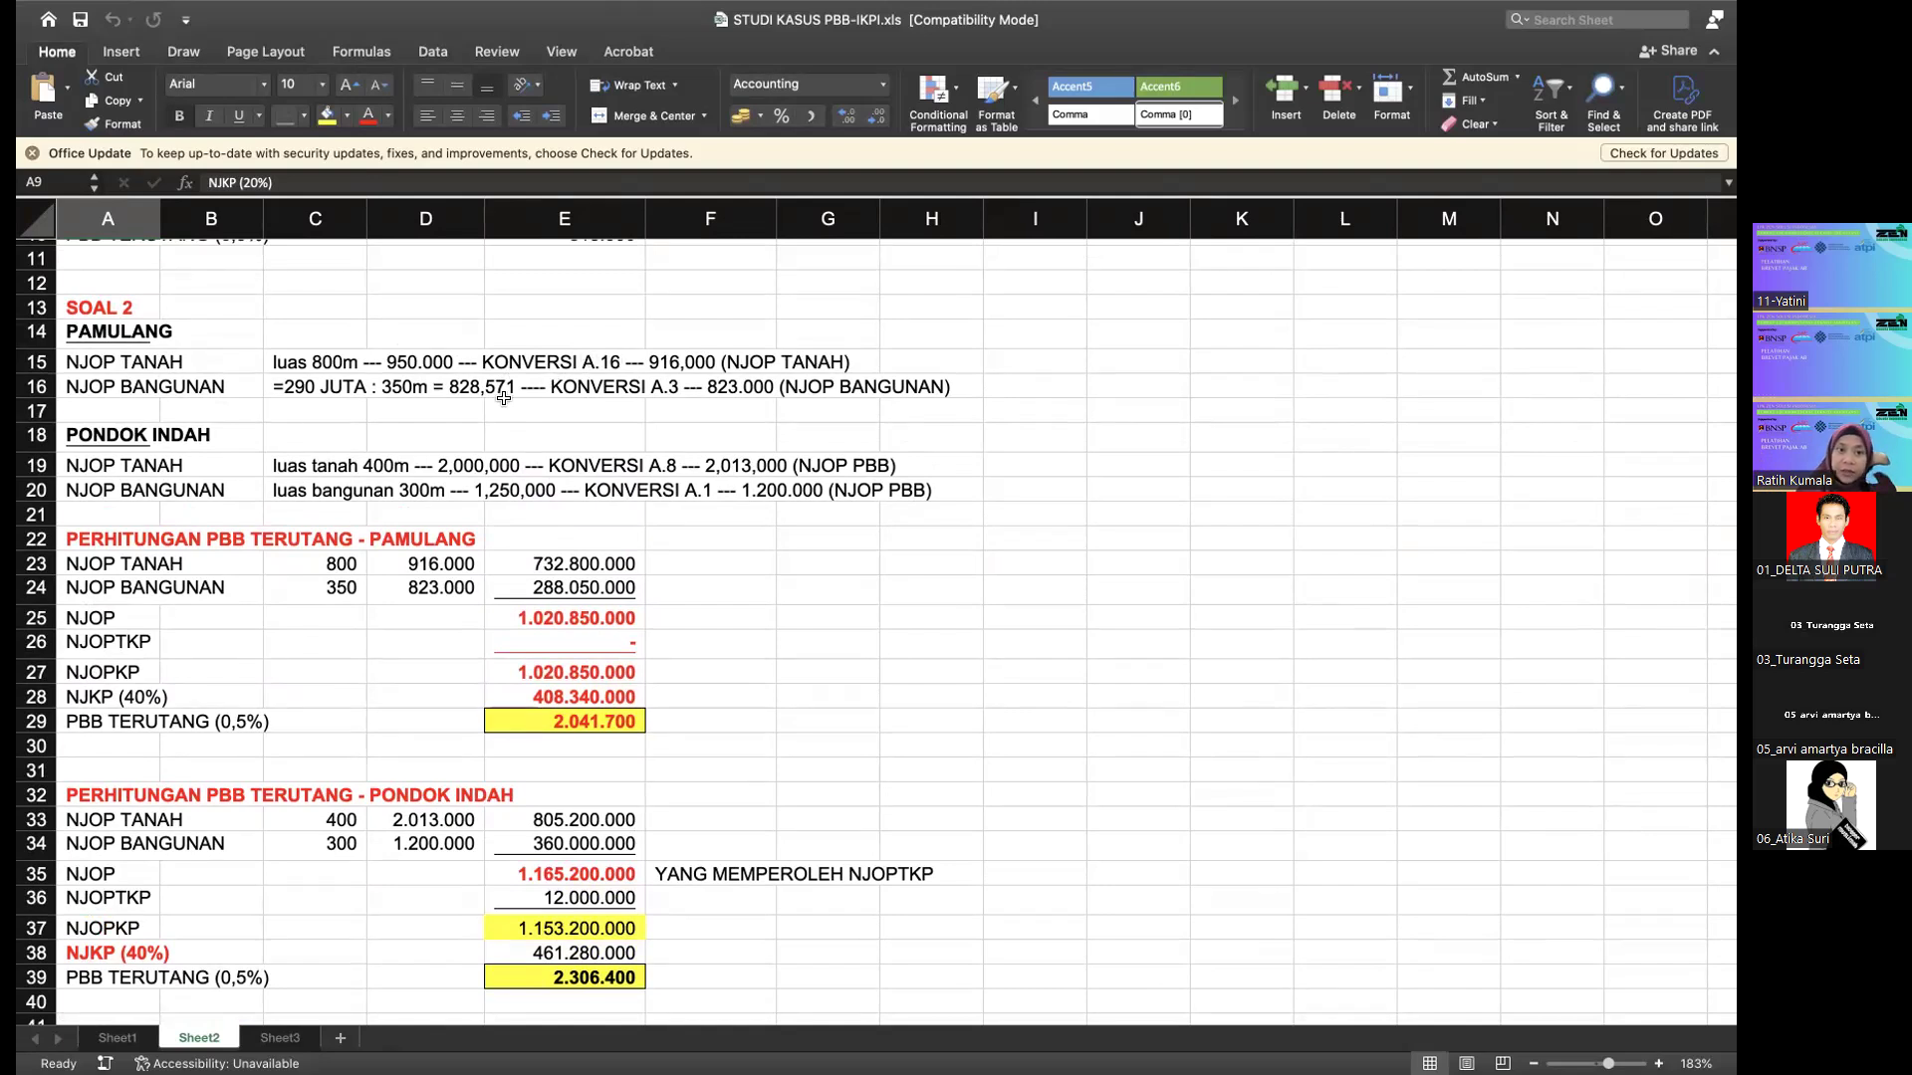
# Read through SOAL 3, covering the SPPT PBB late-payment interest and the PEMERIKSAAN - SKP penalty calculations.
pyautogui.scroll(-2, 498, 548)
pyautogui.scroll(-10, 540, 607)
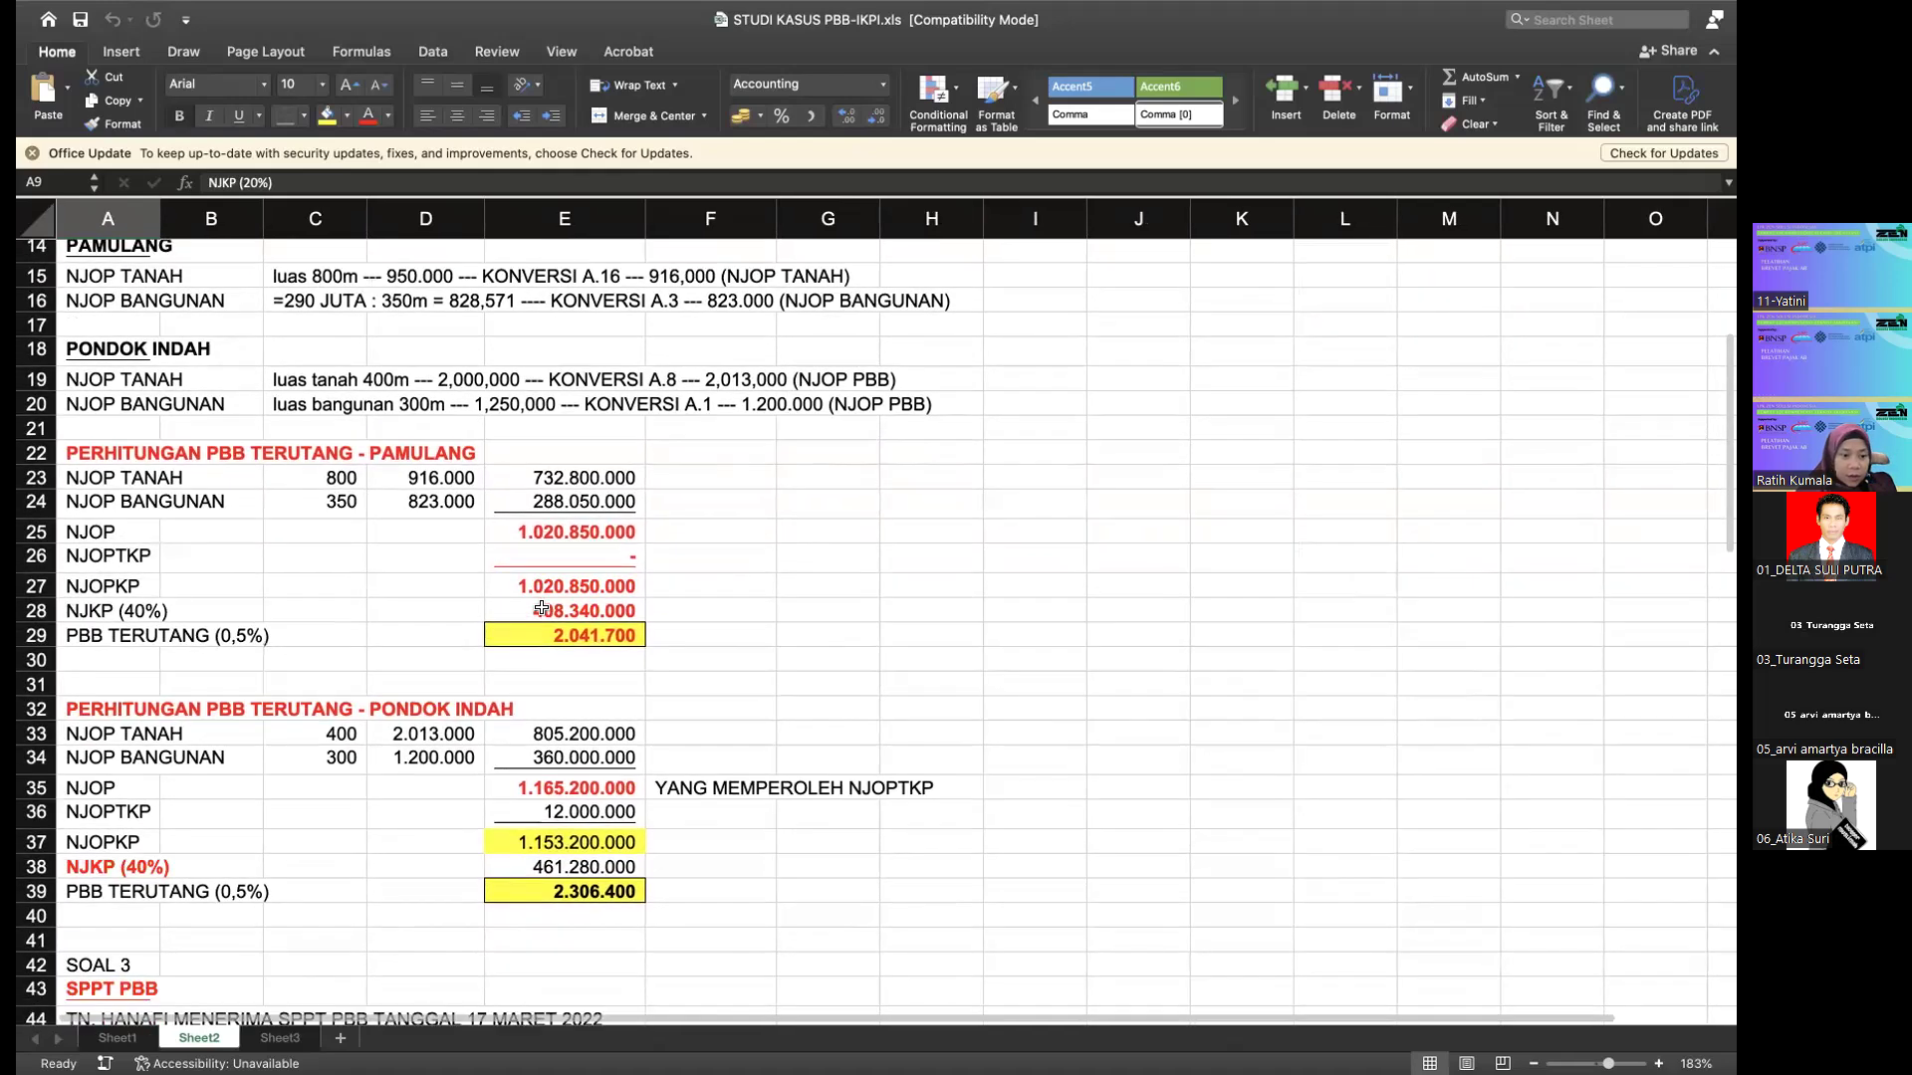
pyautogui.scroll(-8, 541, 607)
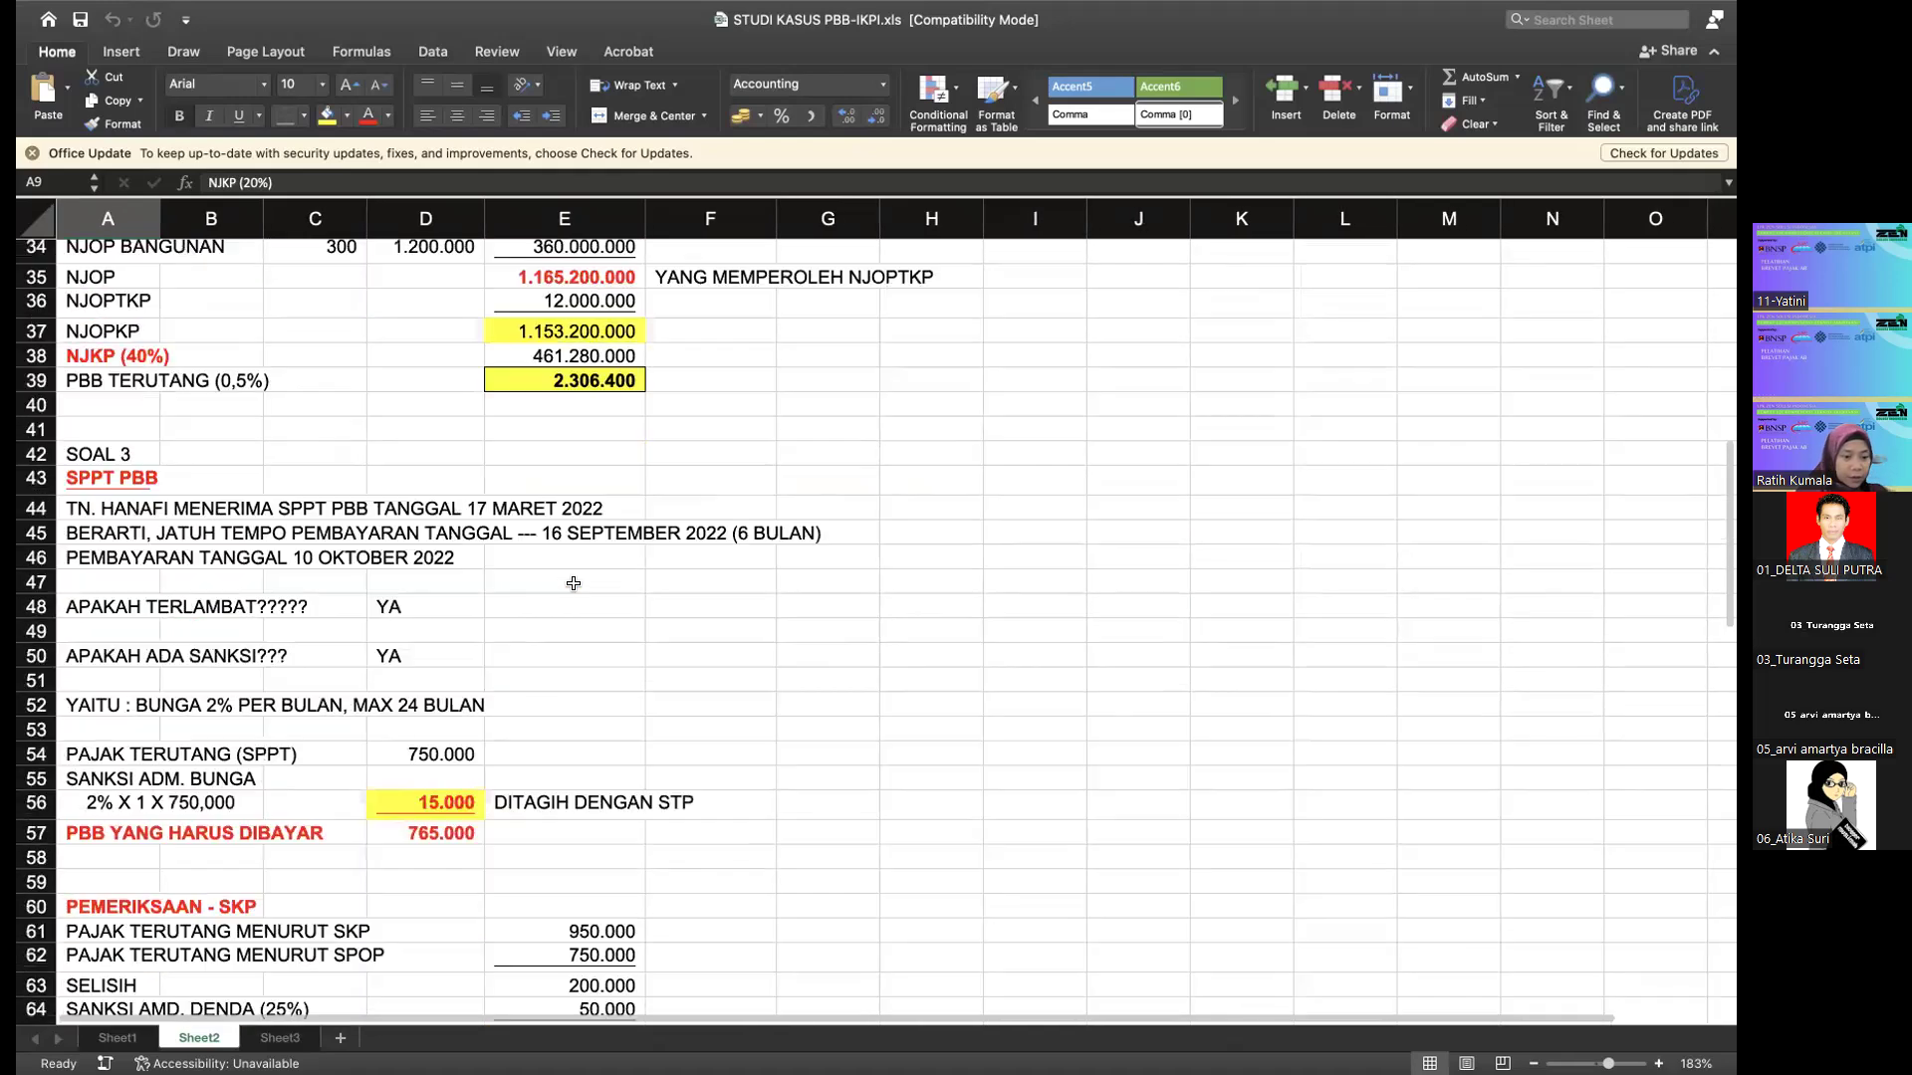
pyautogui.scroll(-5, 598, 566)
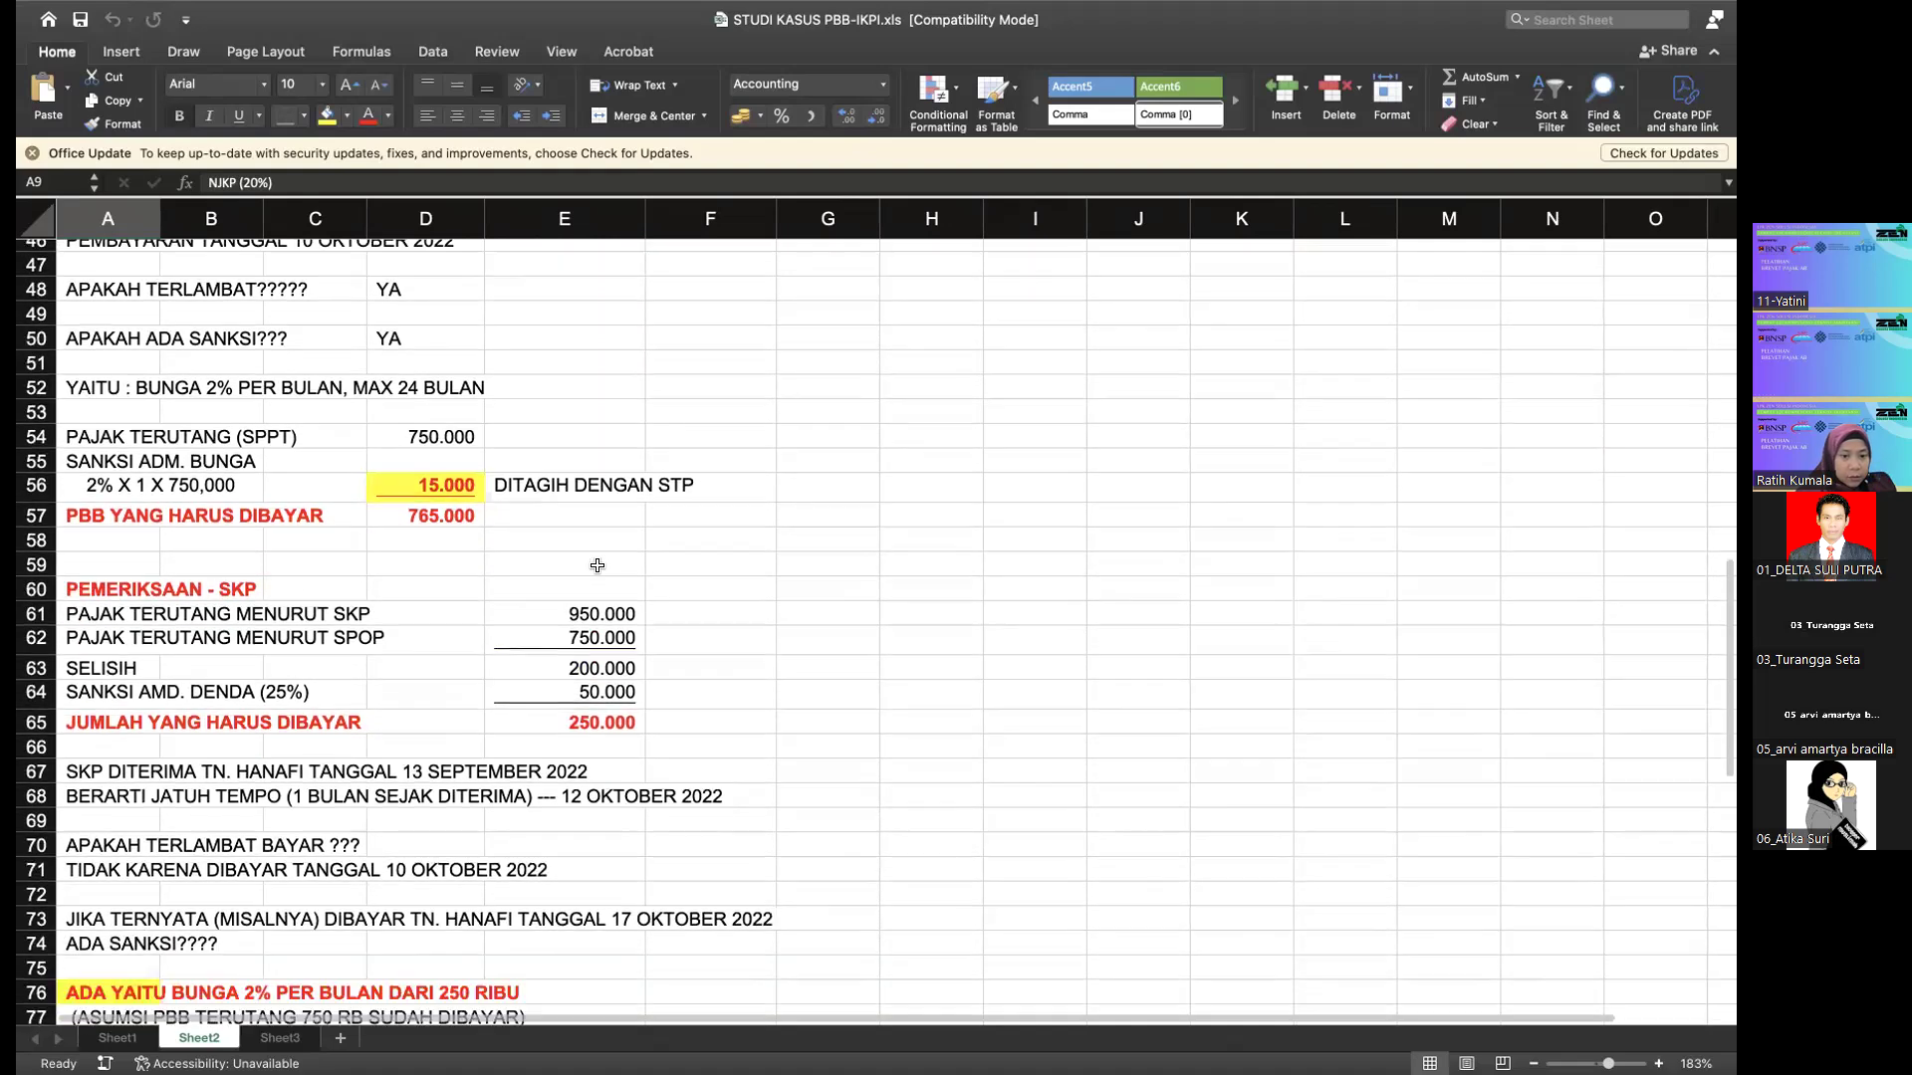
pyautogui.scroll(-5, 597, 565)
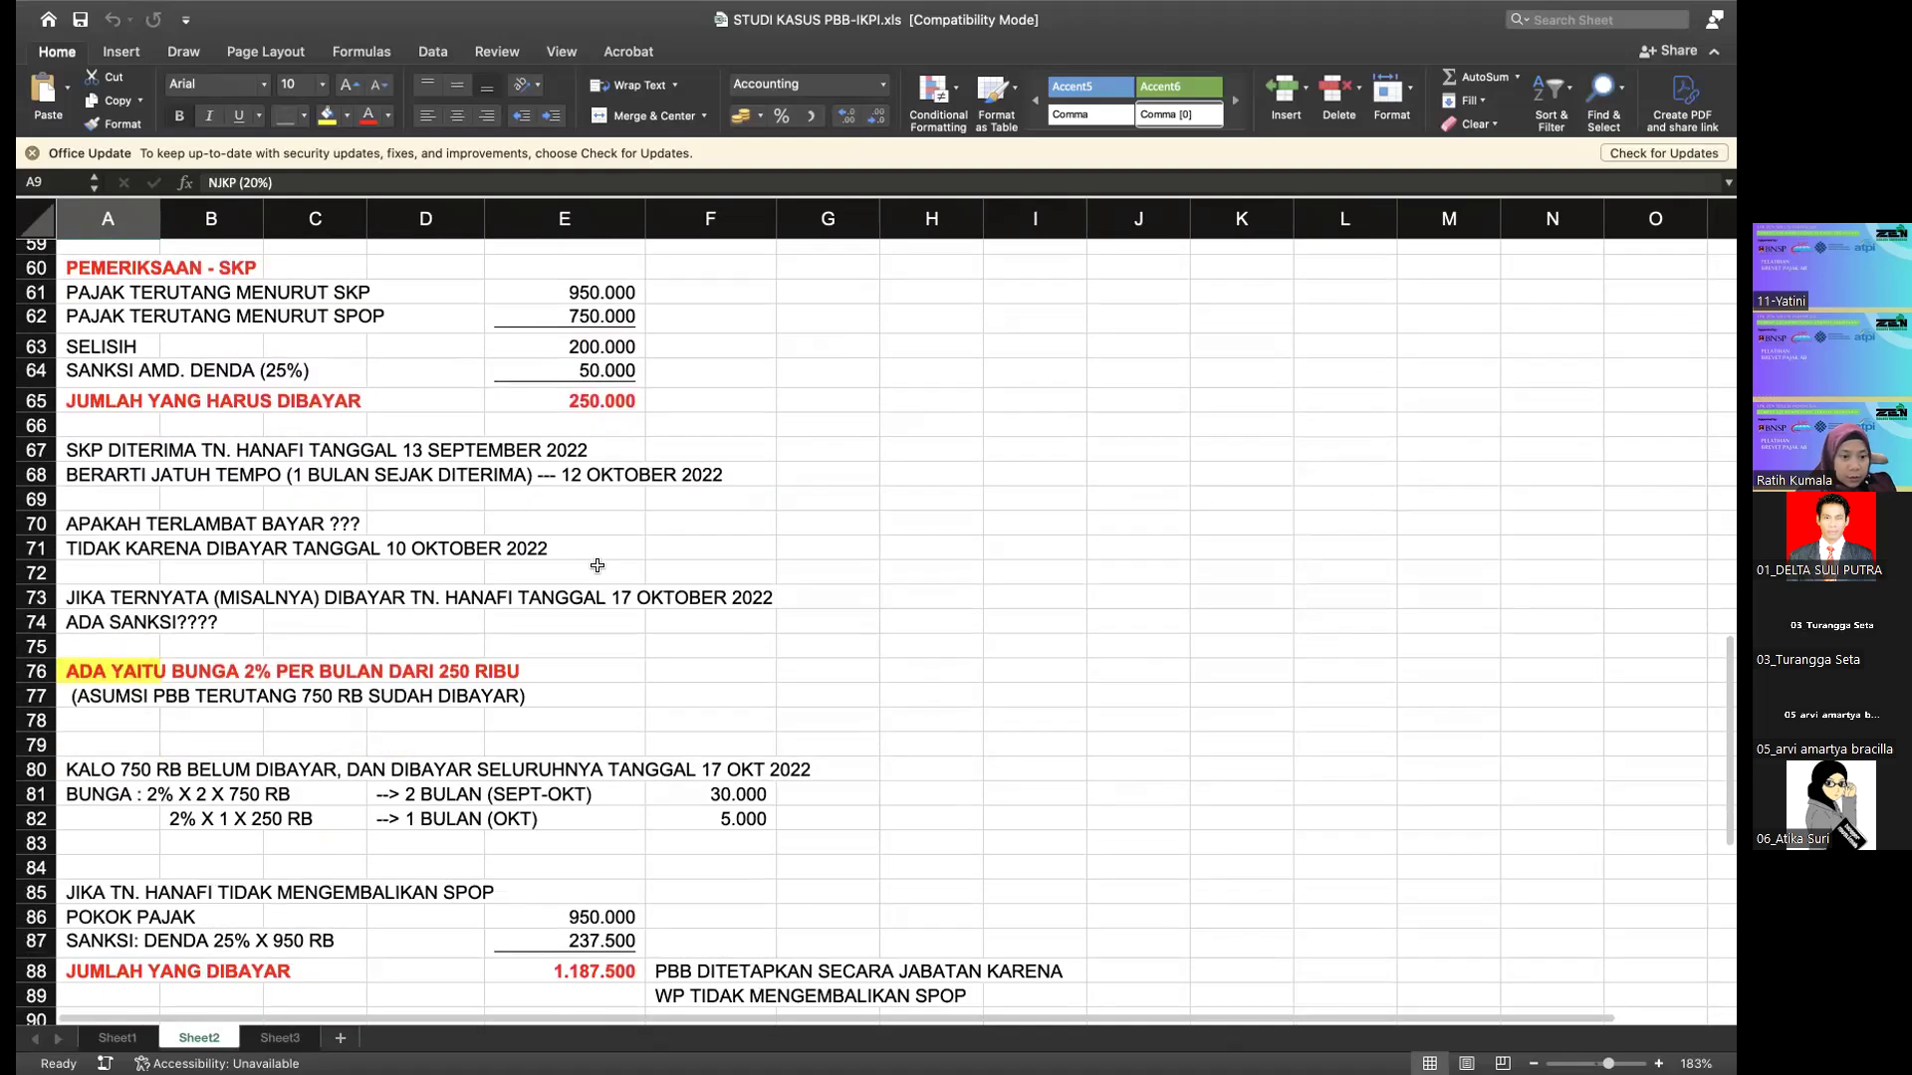
pyautogui.scroll(-10, 598, 566)
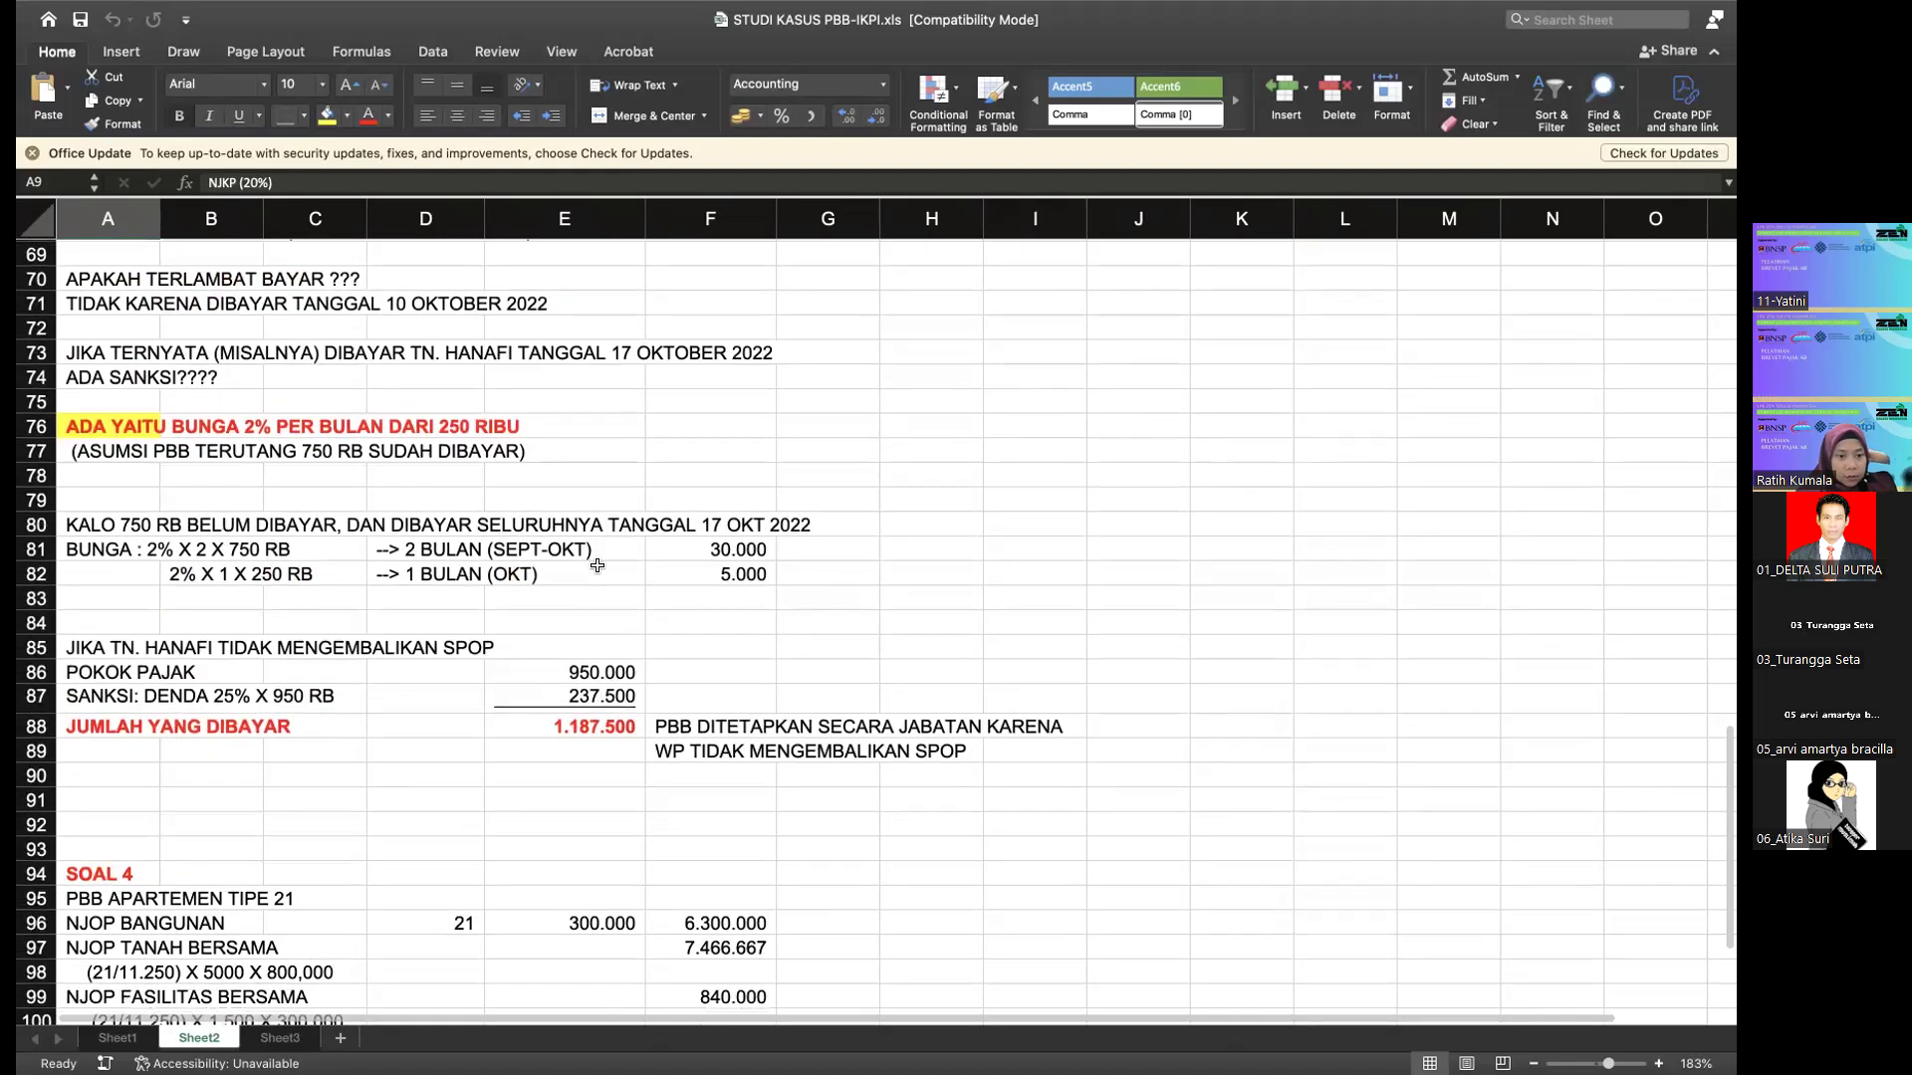
# Examine the SOAL 4 apartment type 21 PBB calculation and return to the Pondok Indah and SPPT PBB sections.
pyautogui.scroll(-3, 370, 760)
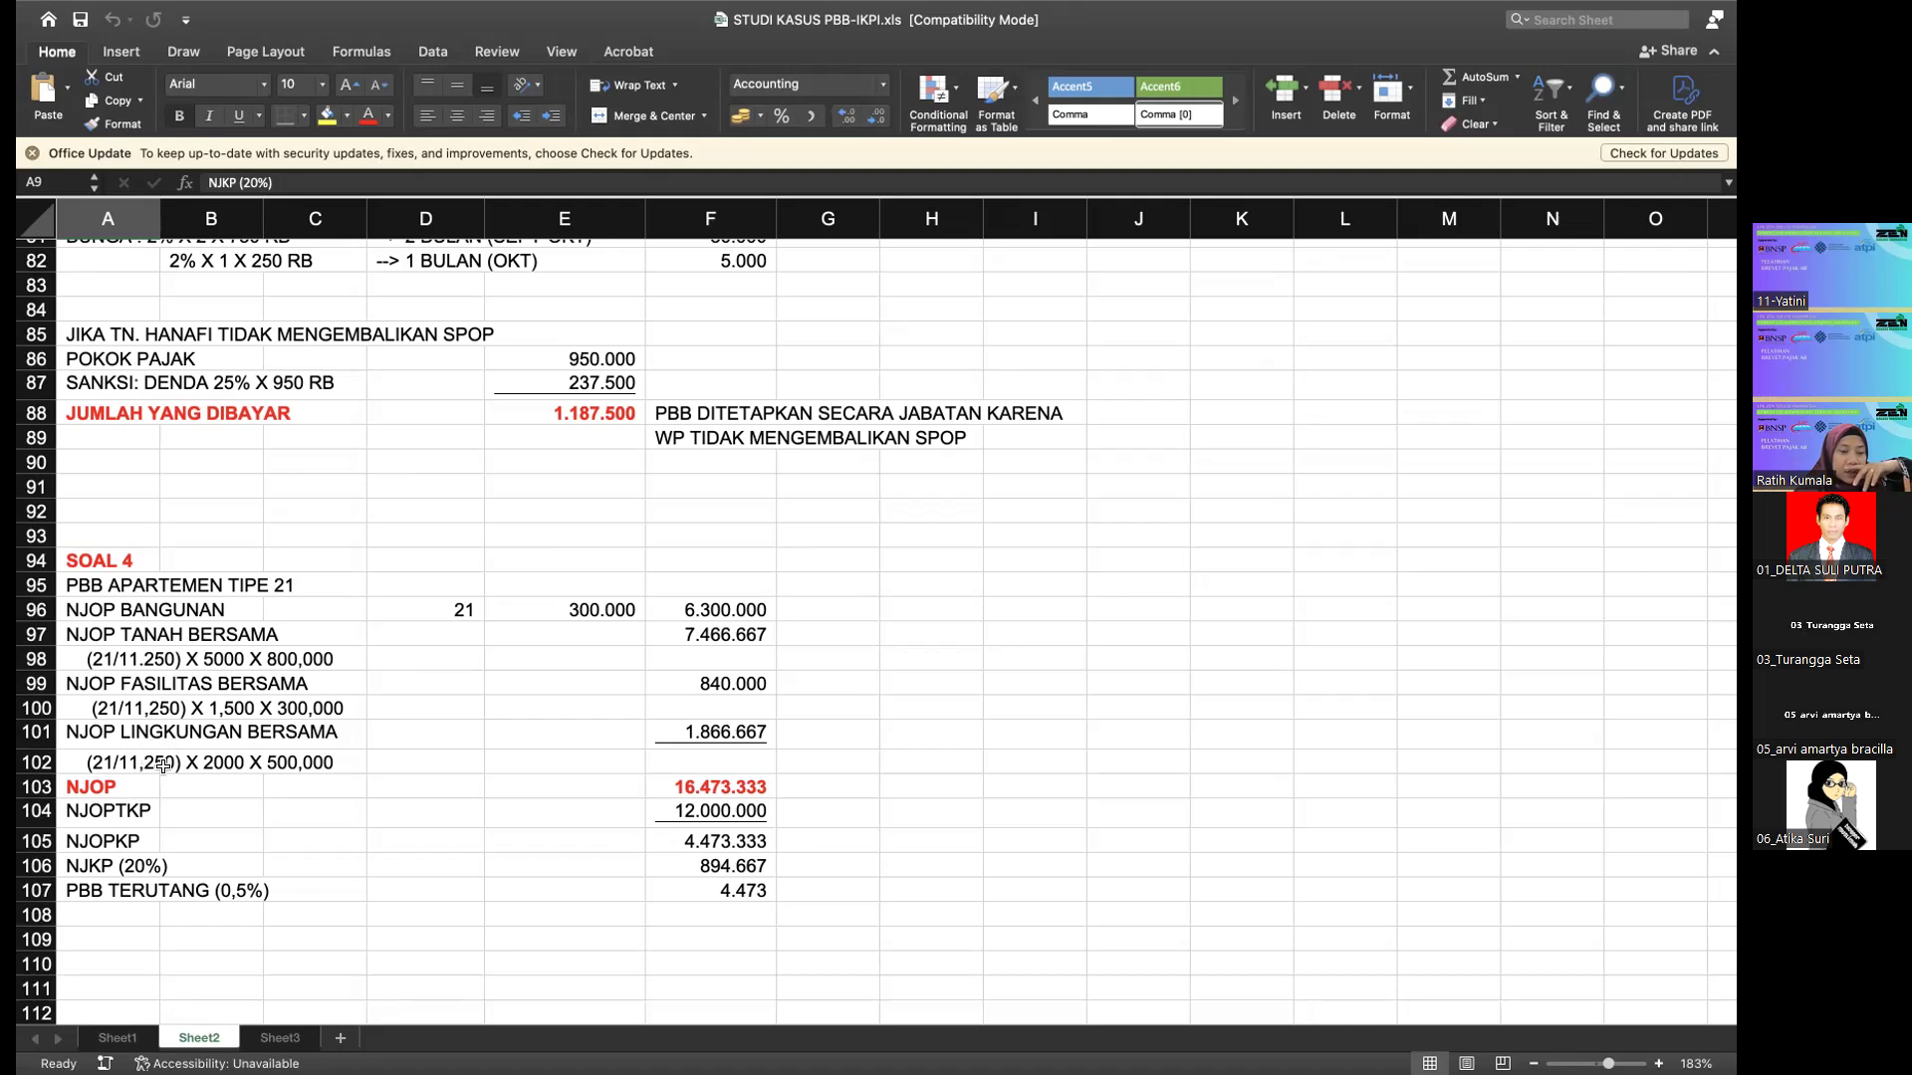
pyautogui.scroll(-2, 514, 763)
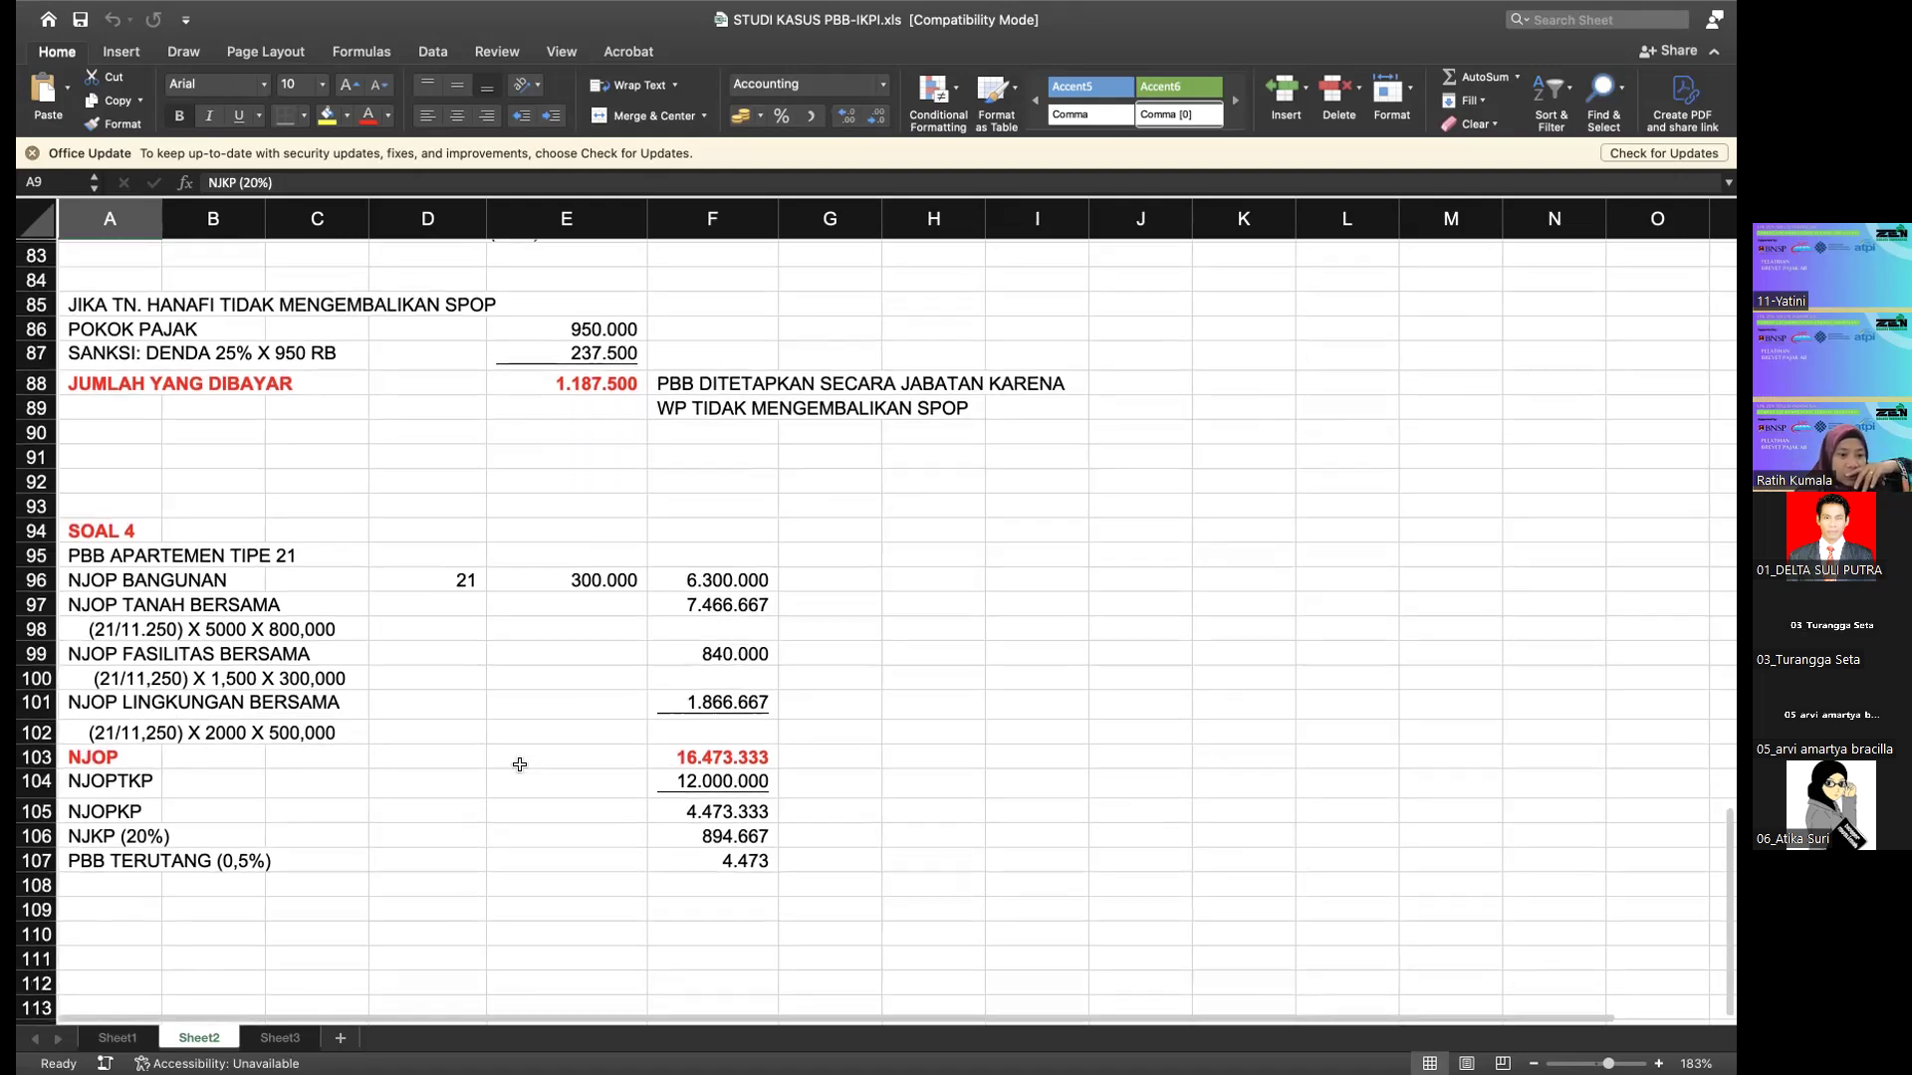
pyautogui.scroll(-1, 556, 771)
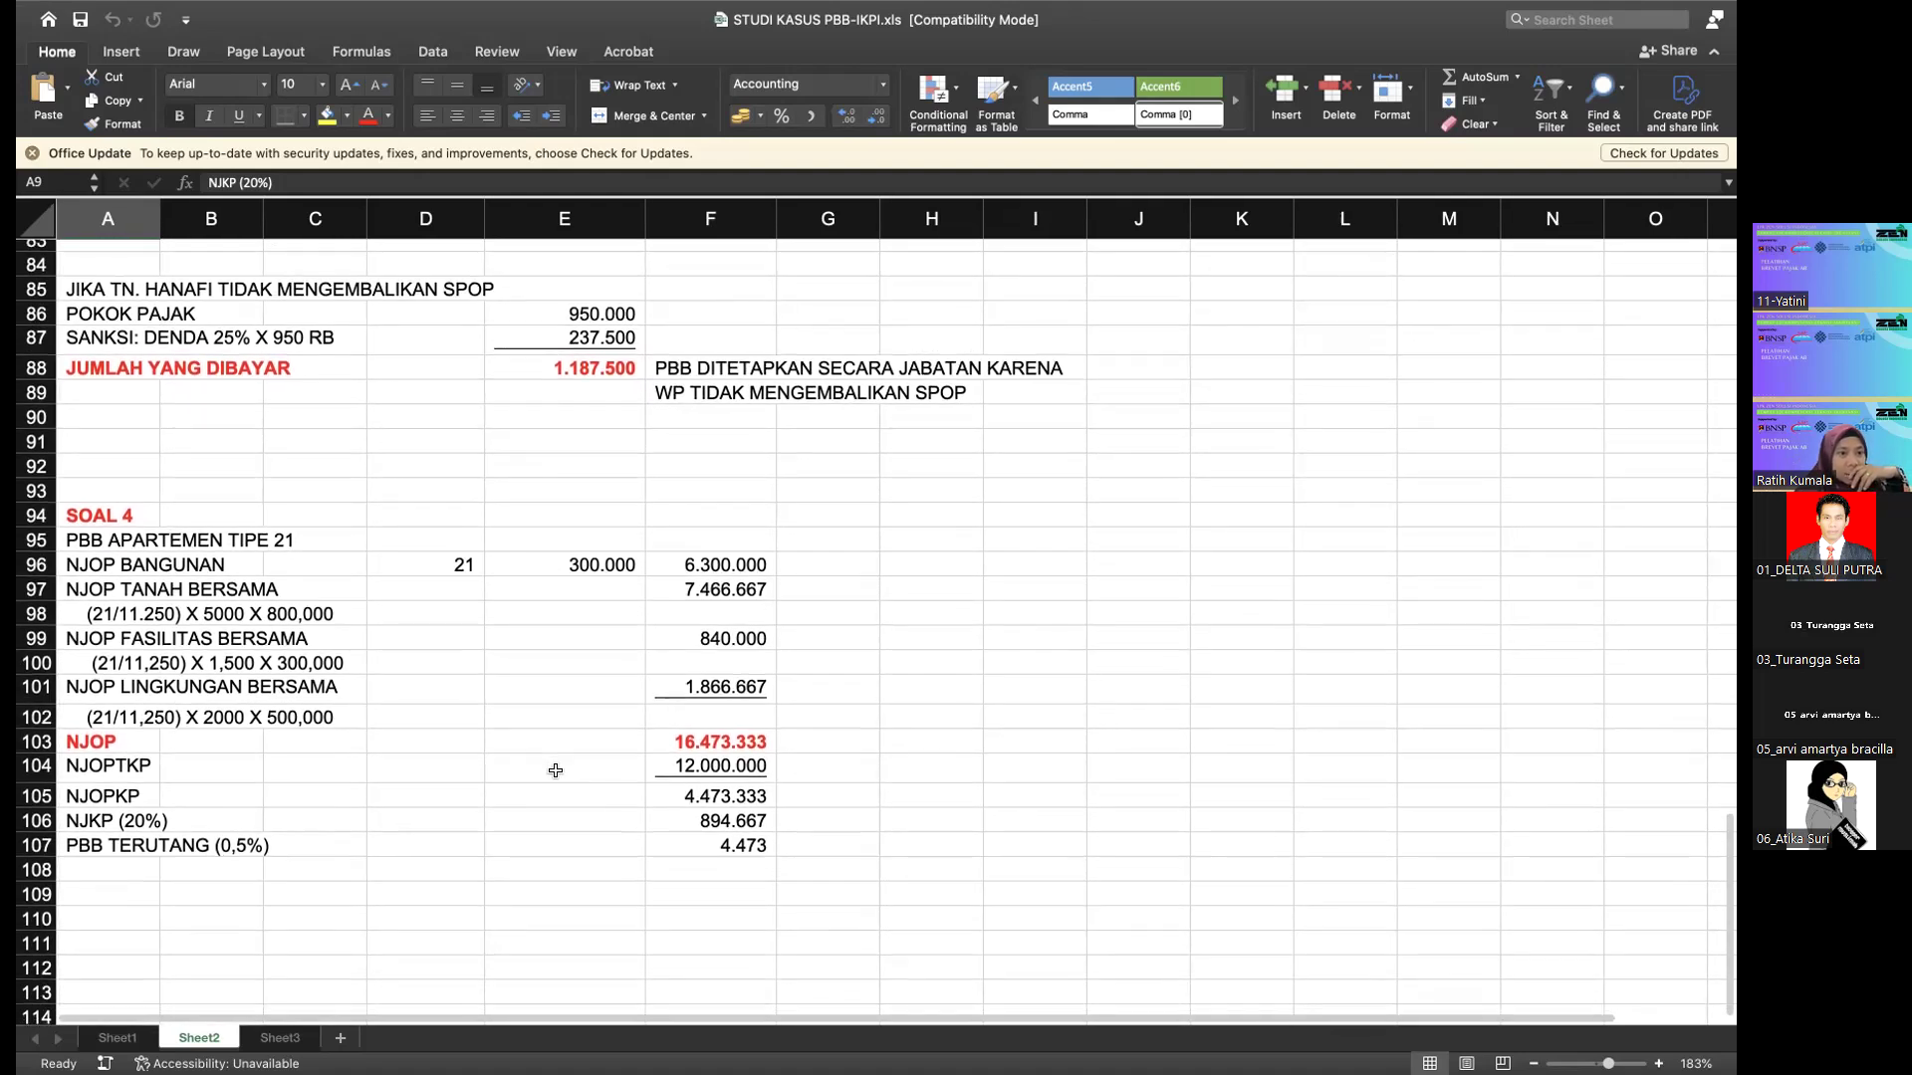
pyautogui.scroll(5, 524, 729)
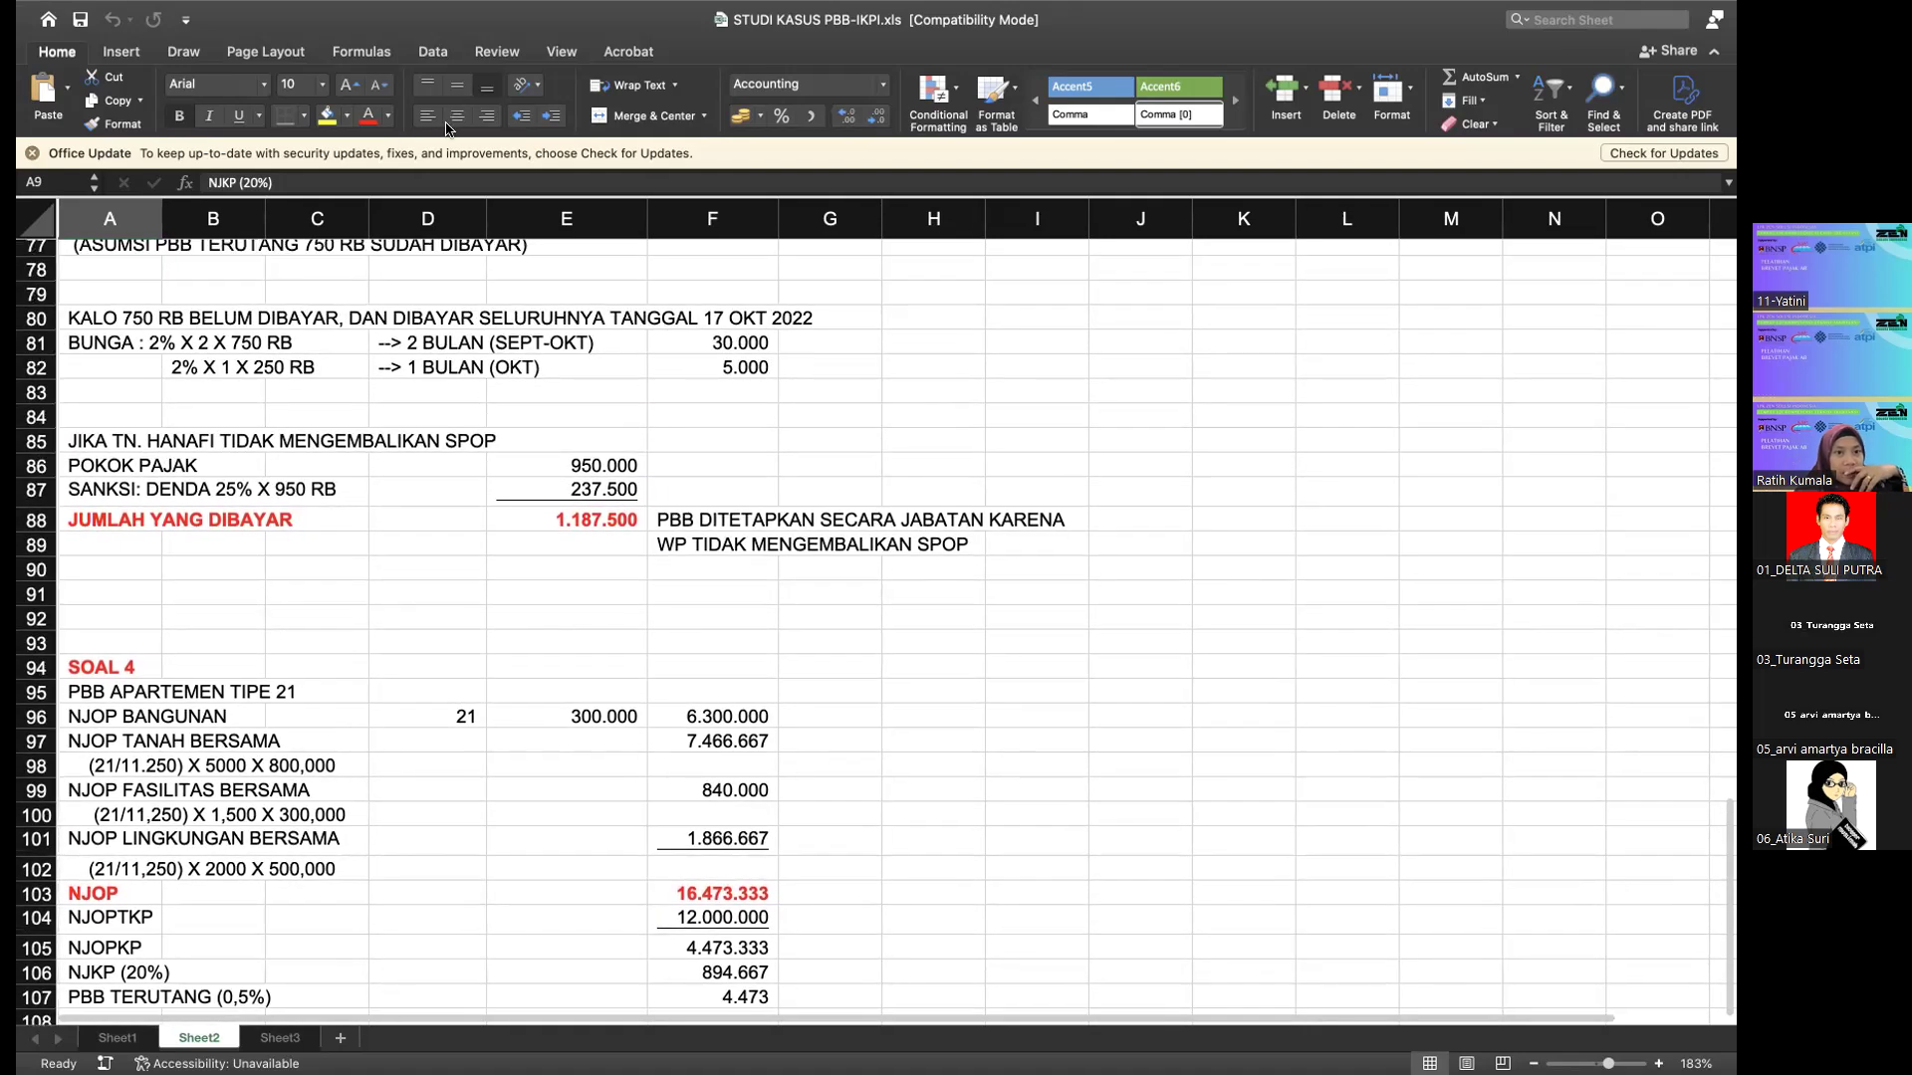
pyautogui.scroll(6, 352, 371)
pyautogui.scroll(-5, 352, 371)
pyautogui.scroll(5, 351, 365)
pyautogui.scroll(12, 350, 365)
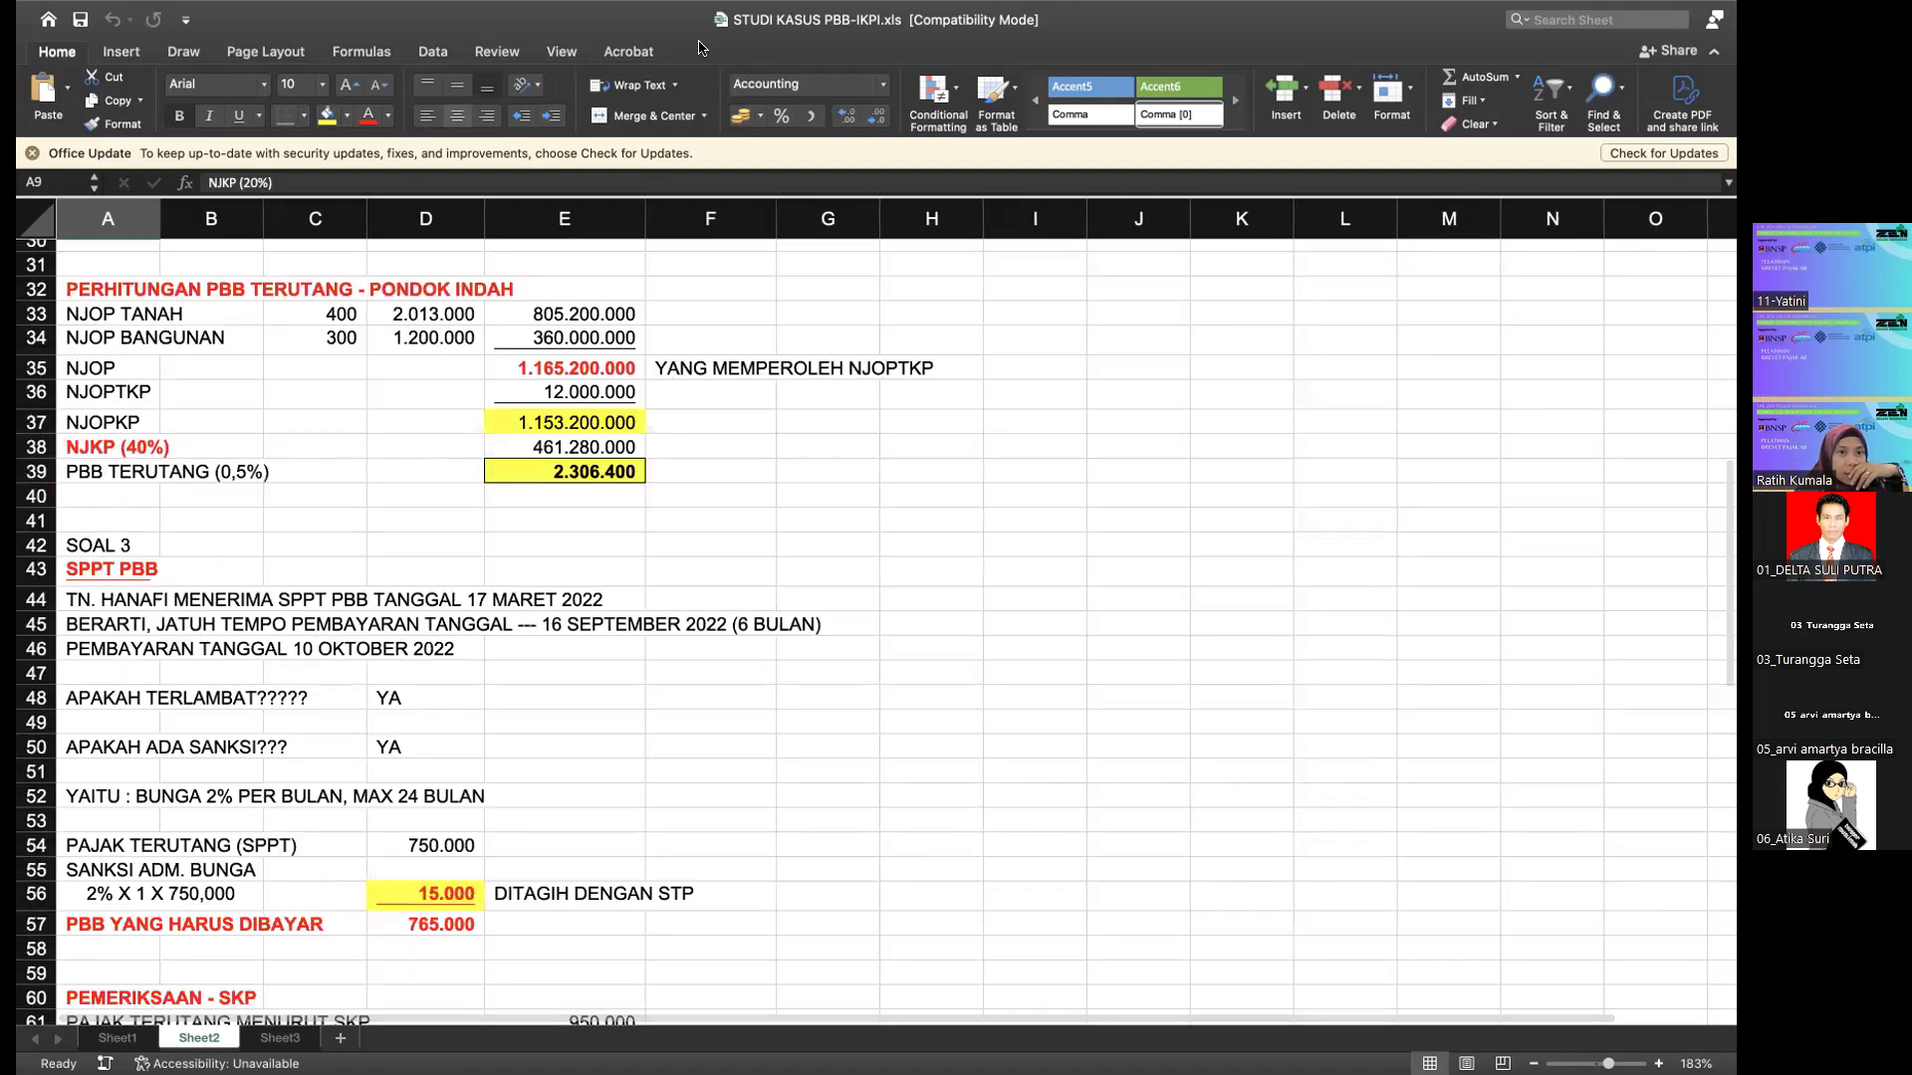
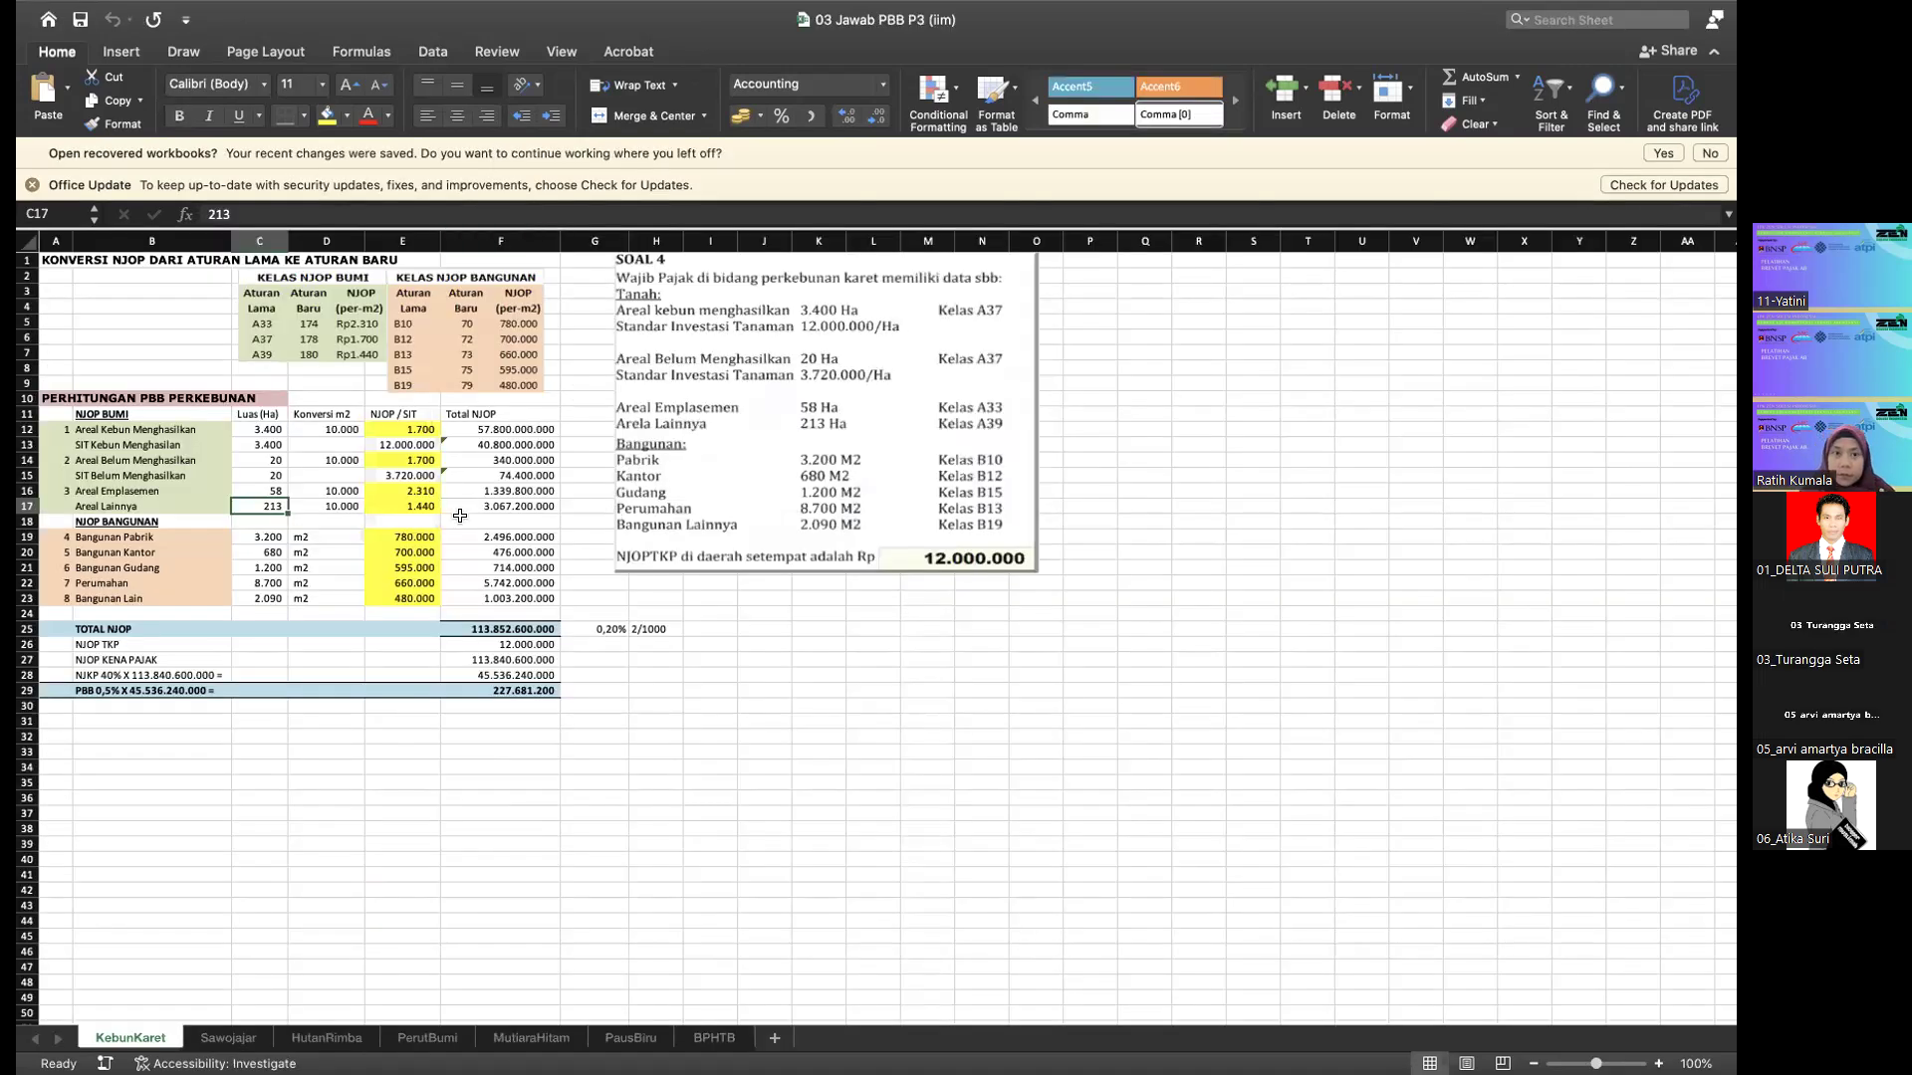
# Review the PBB plantation calculation on the KebunKaret sheet of the 03 Jawab PBB P3 workbook and open the Sawojajar sheet.
pyautogui.scroll(-1, 921, 787)
pyautogui.scroll(-1, 921, 787)
pyautogui.scroll(2, 917, 781)
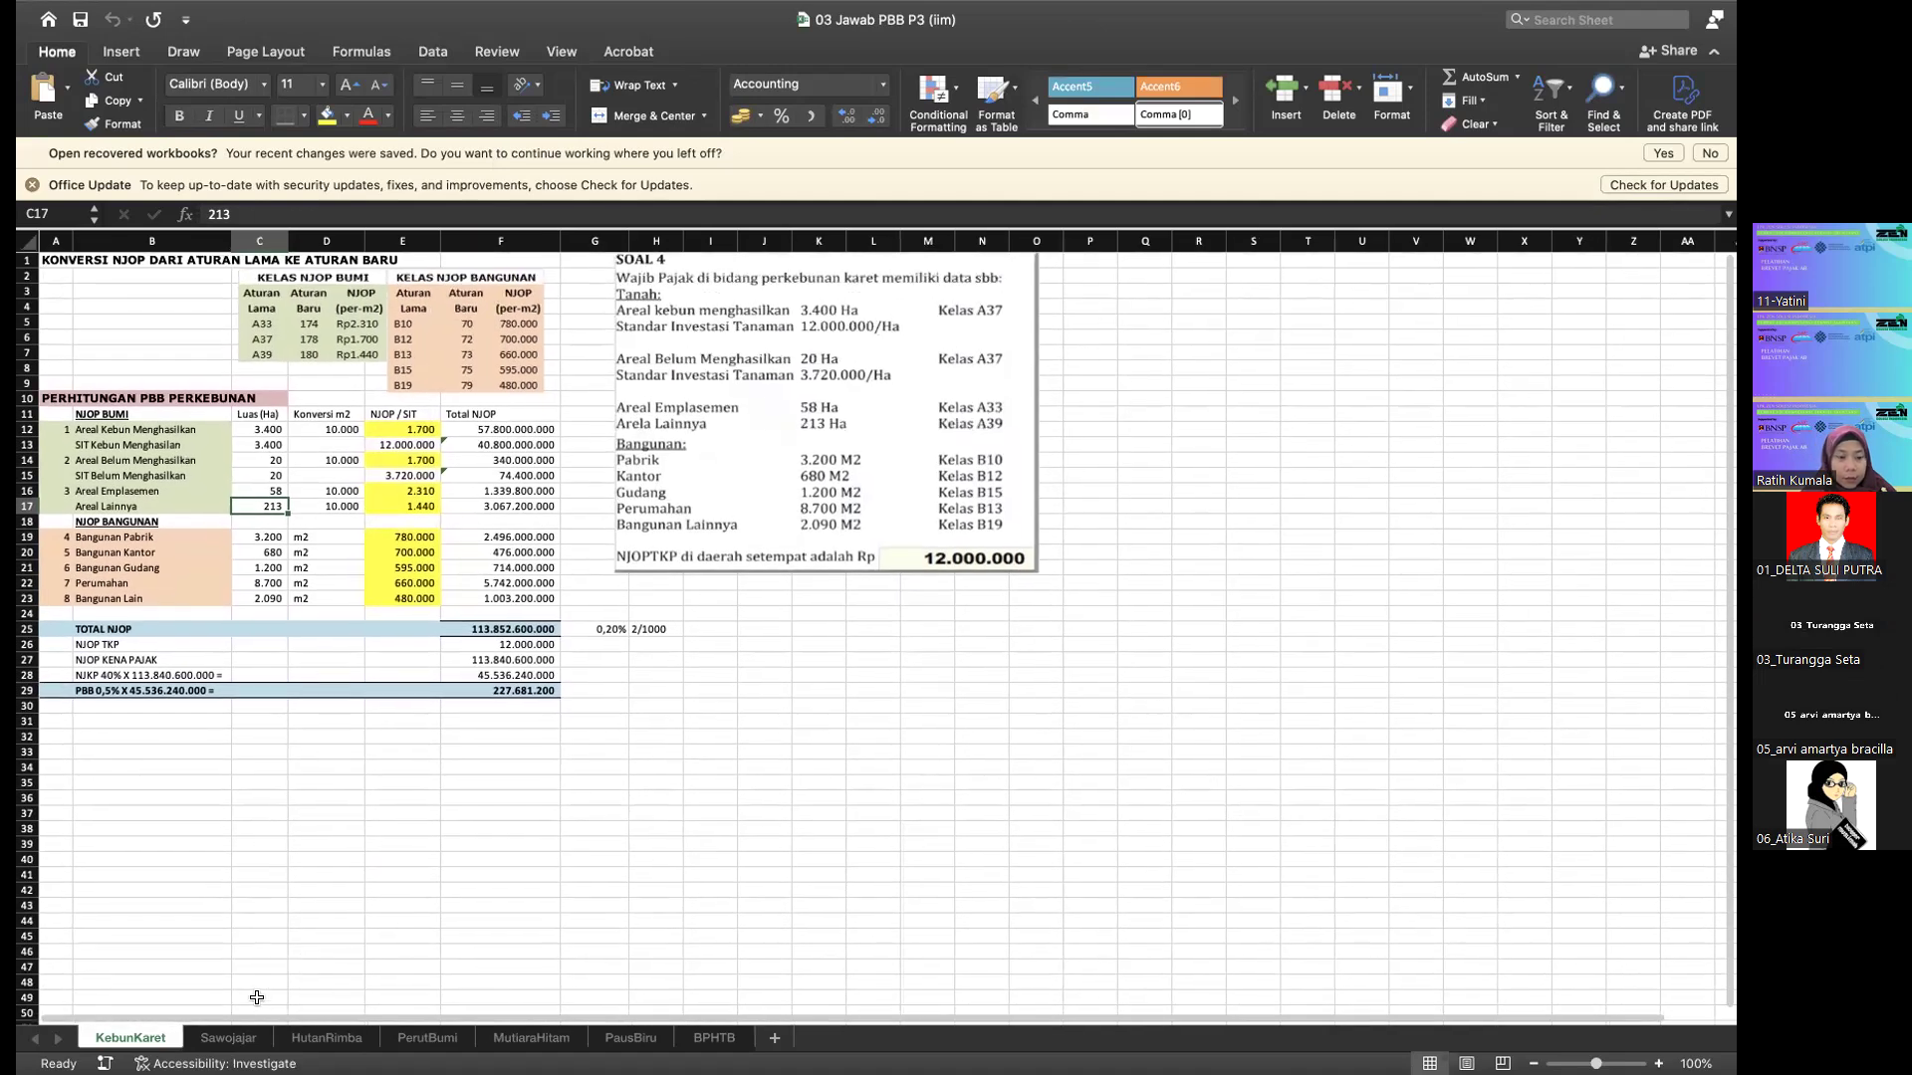
pyautogui.scroll(-1, 257, 997)
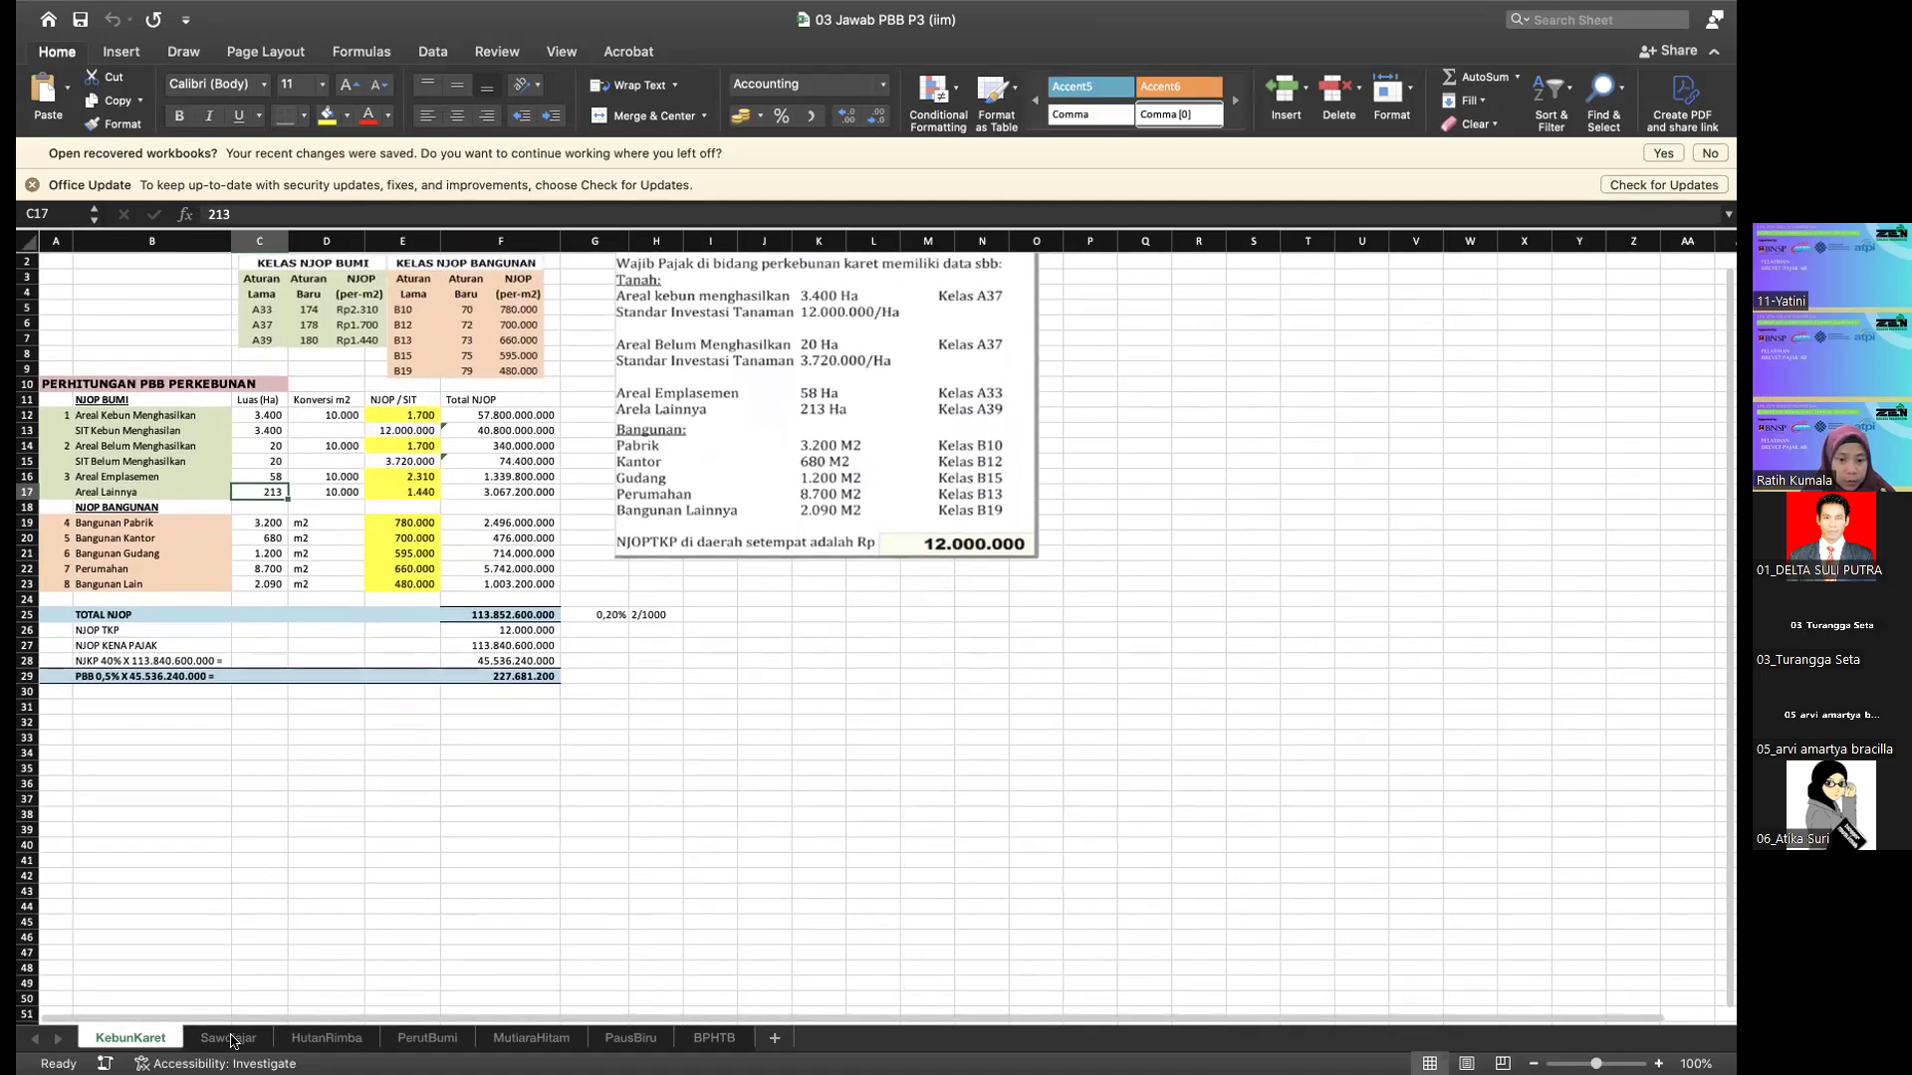
pyautogui.click(231, 1037)
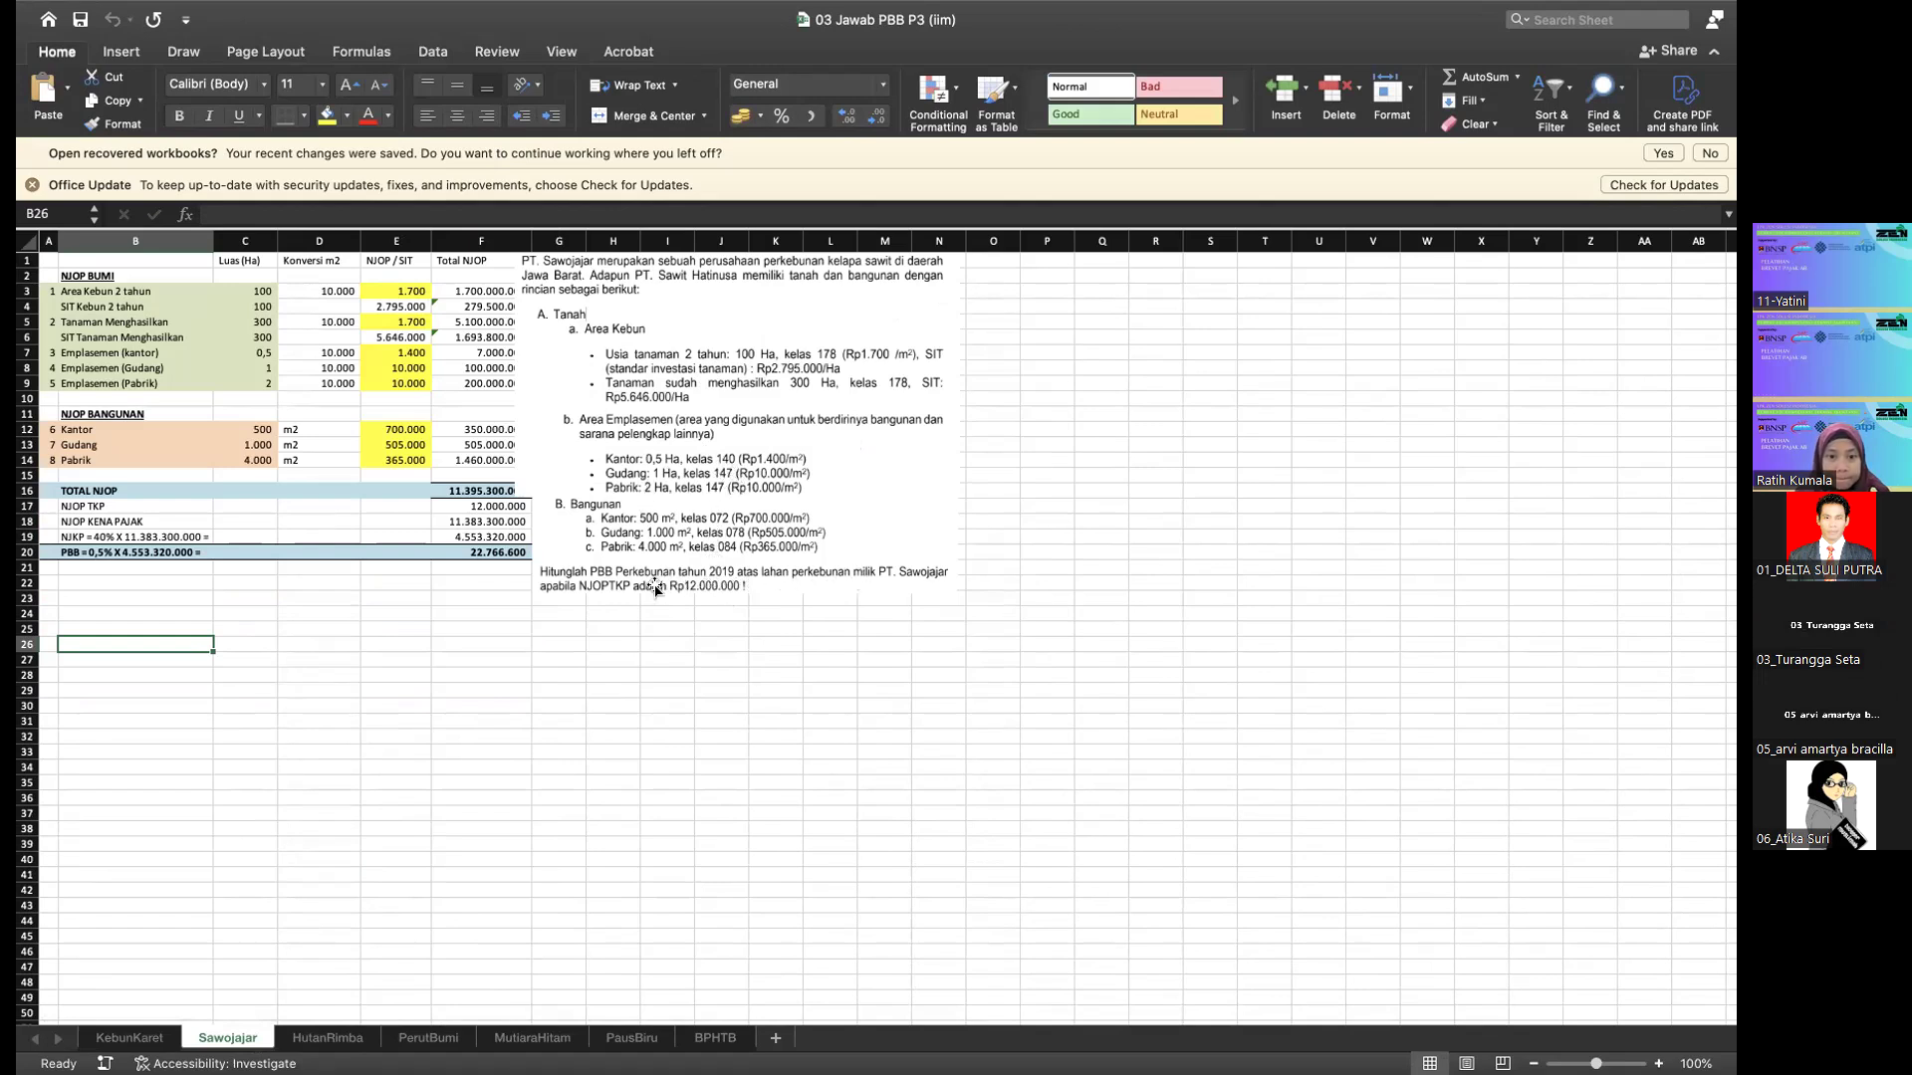
# Open the HutanRimba sheet and examine the NJOP BUMI and NJOP BANGUNAN rows in A1:F18, including the Perumahan total in F18.
pyautogui.click(336, 1041)
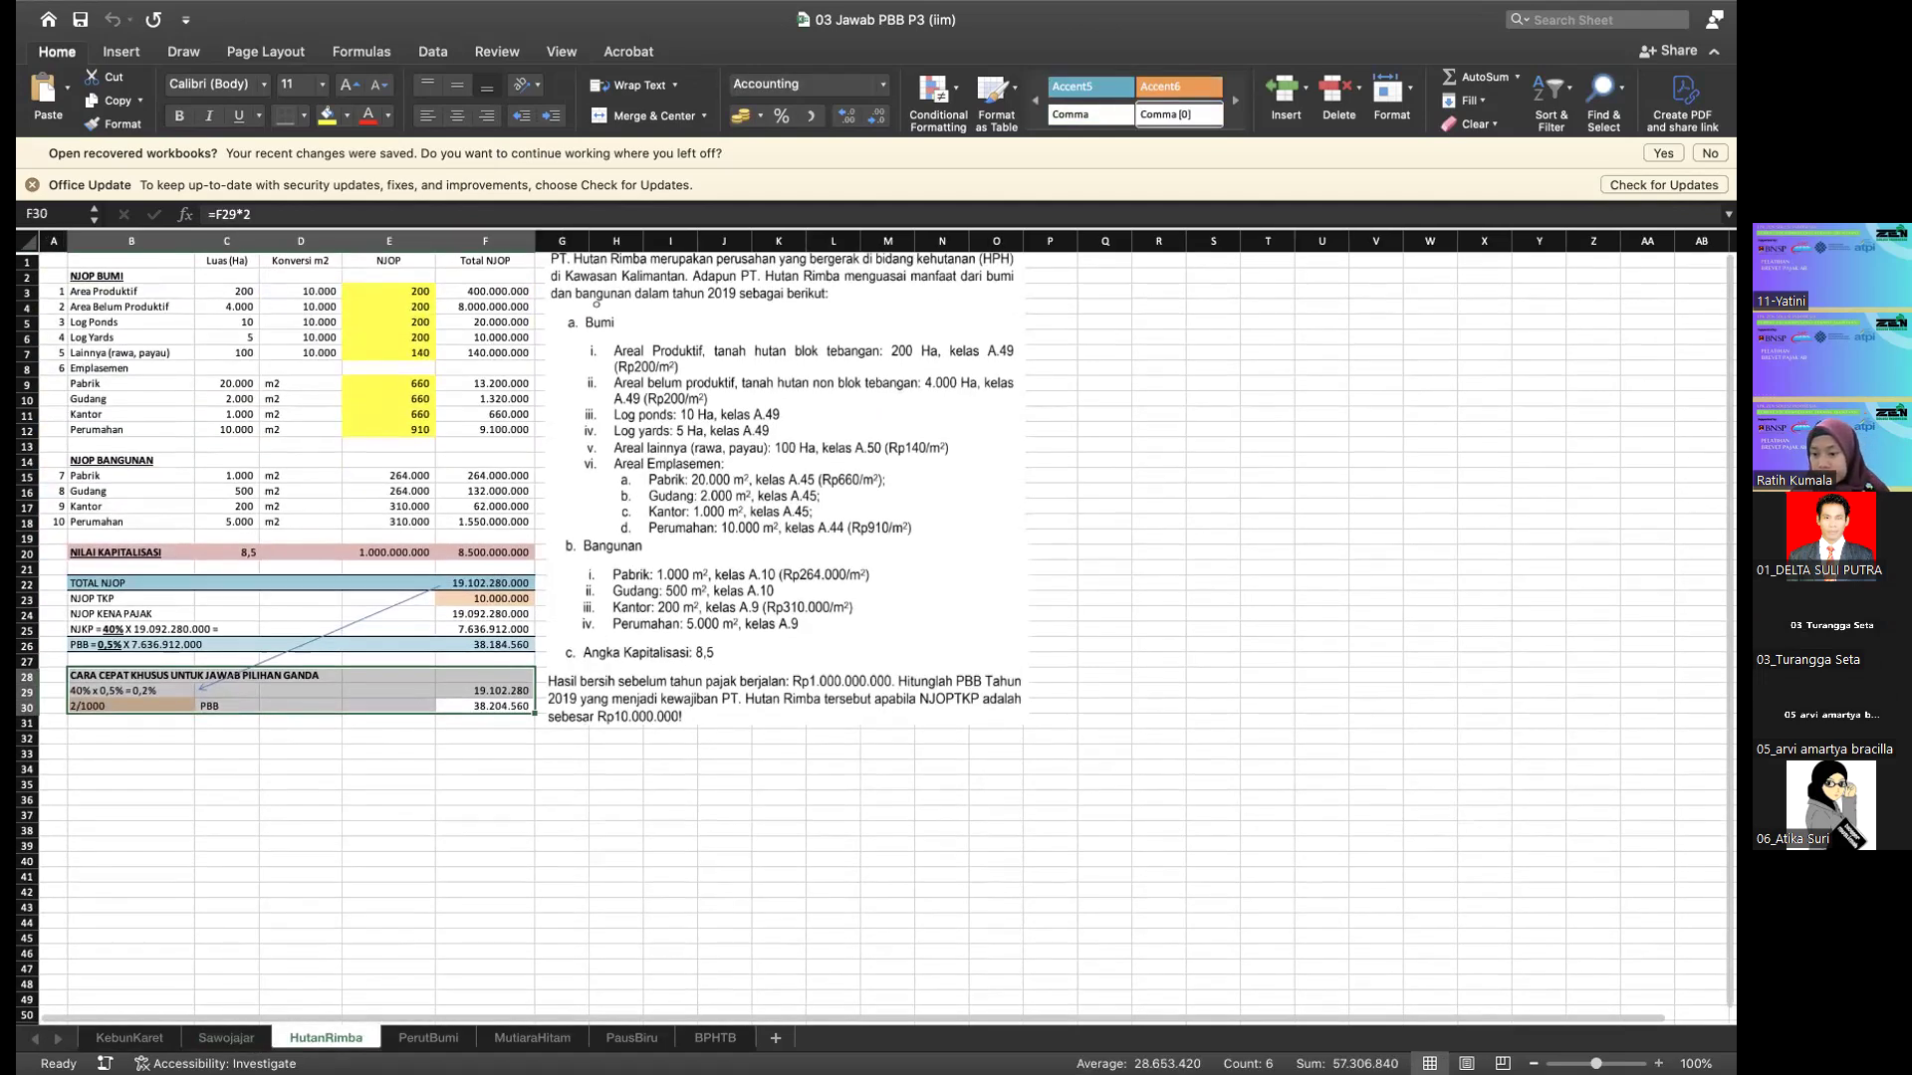
pyautogui.scroll(1, 878, 629)
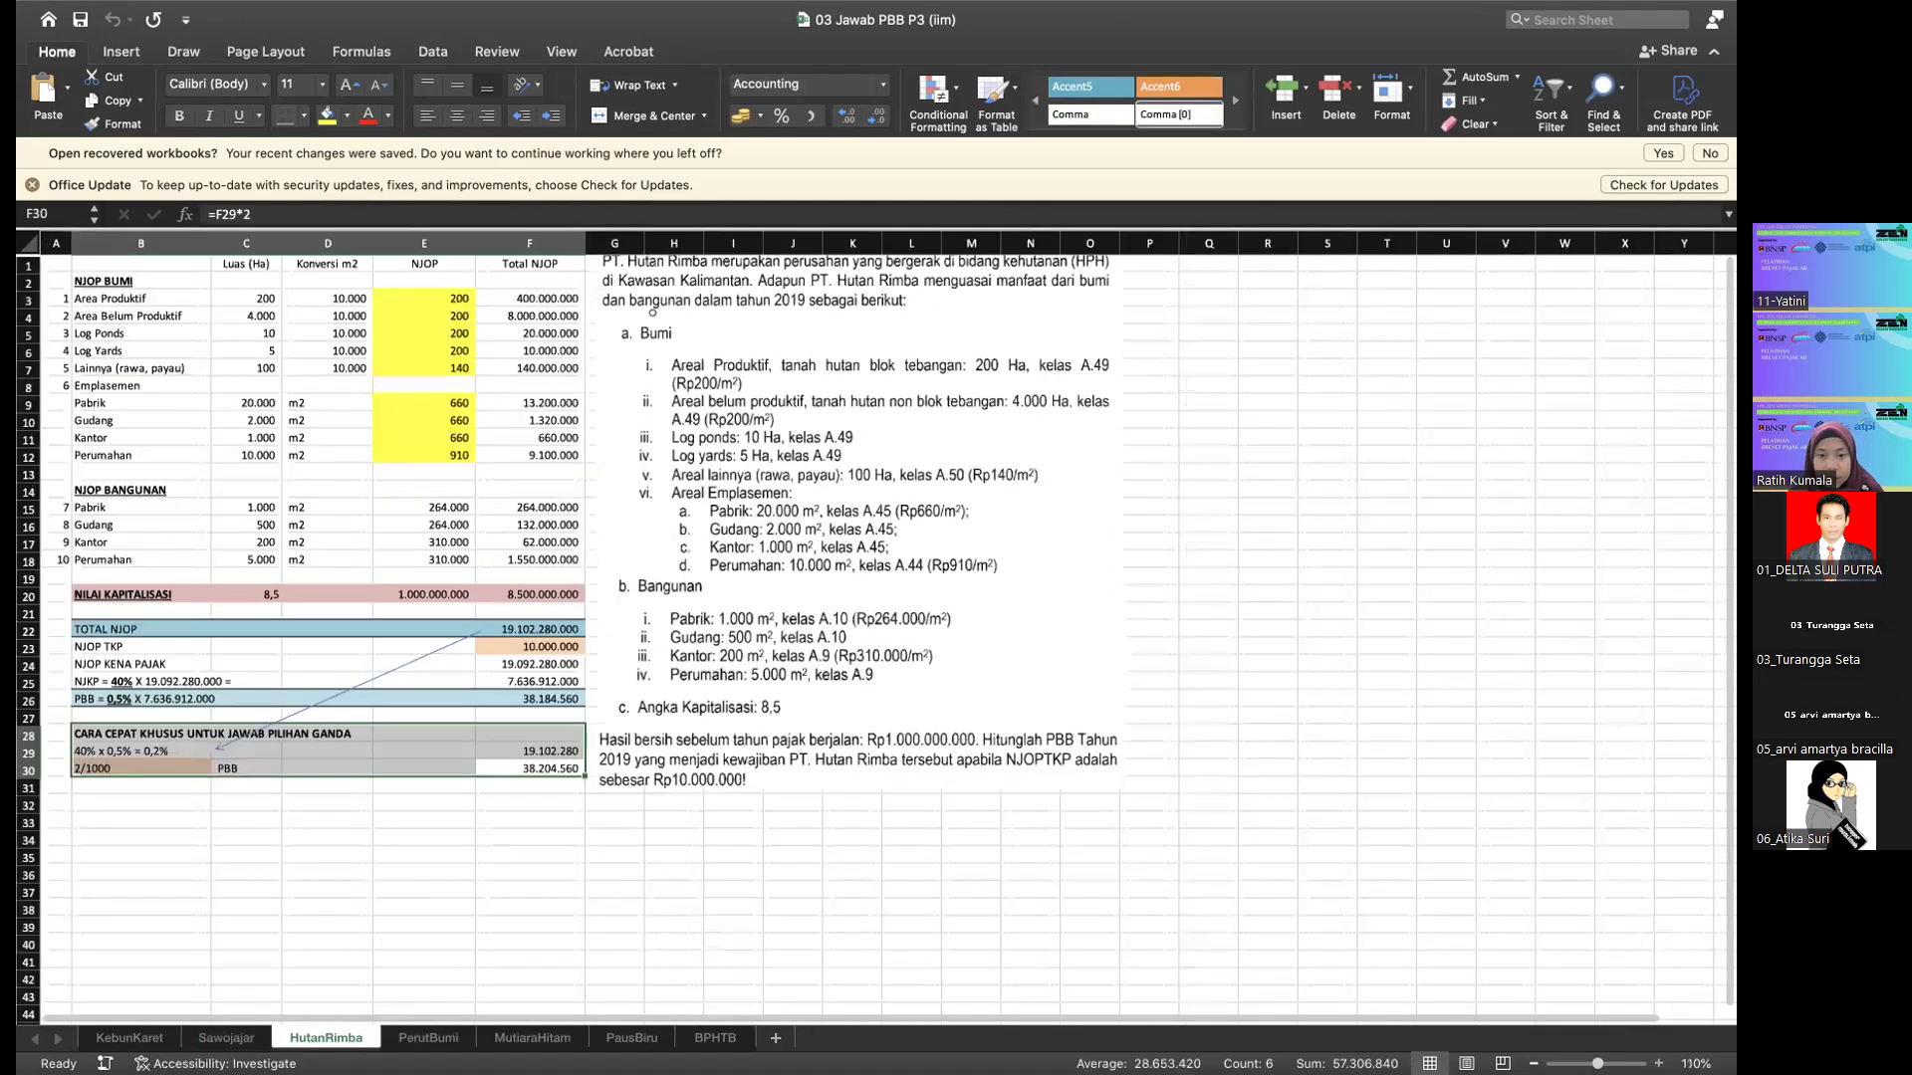
pyautogui.scroll(1, 1195, 735)
pyautogui.scroll(1, 1196, 735)
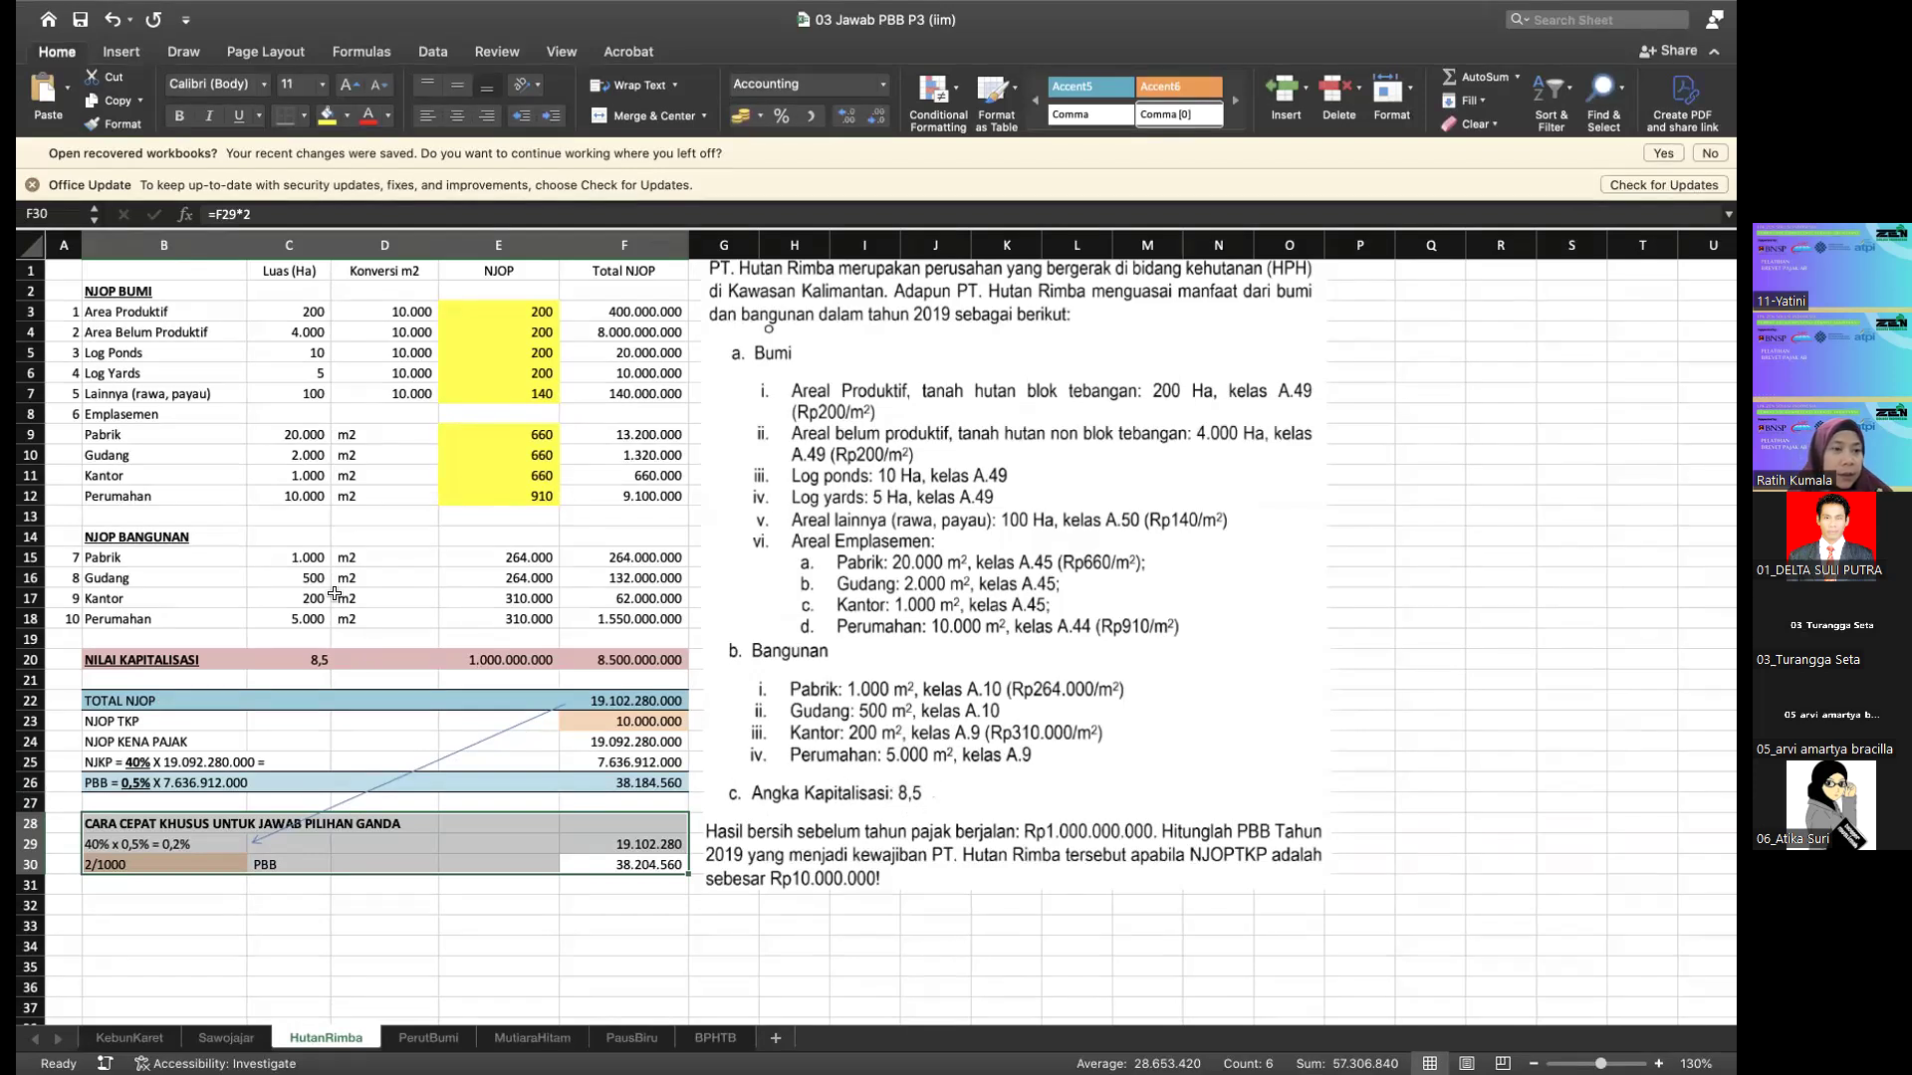
pyautogui.scroll(2, 258, 402)
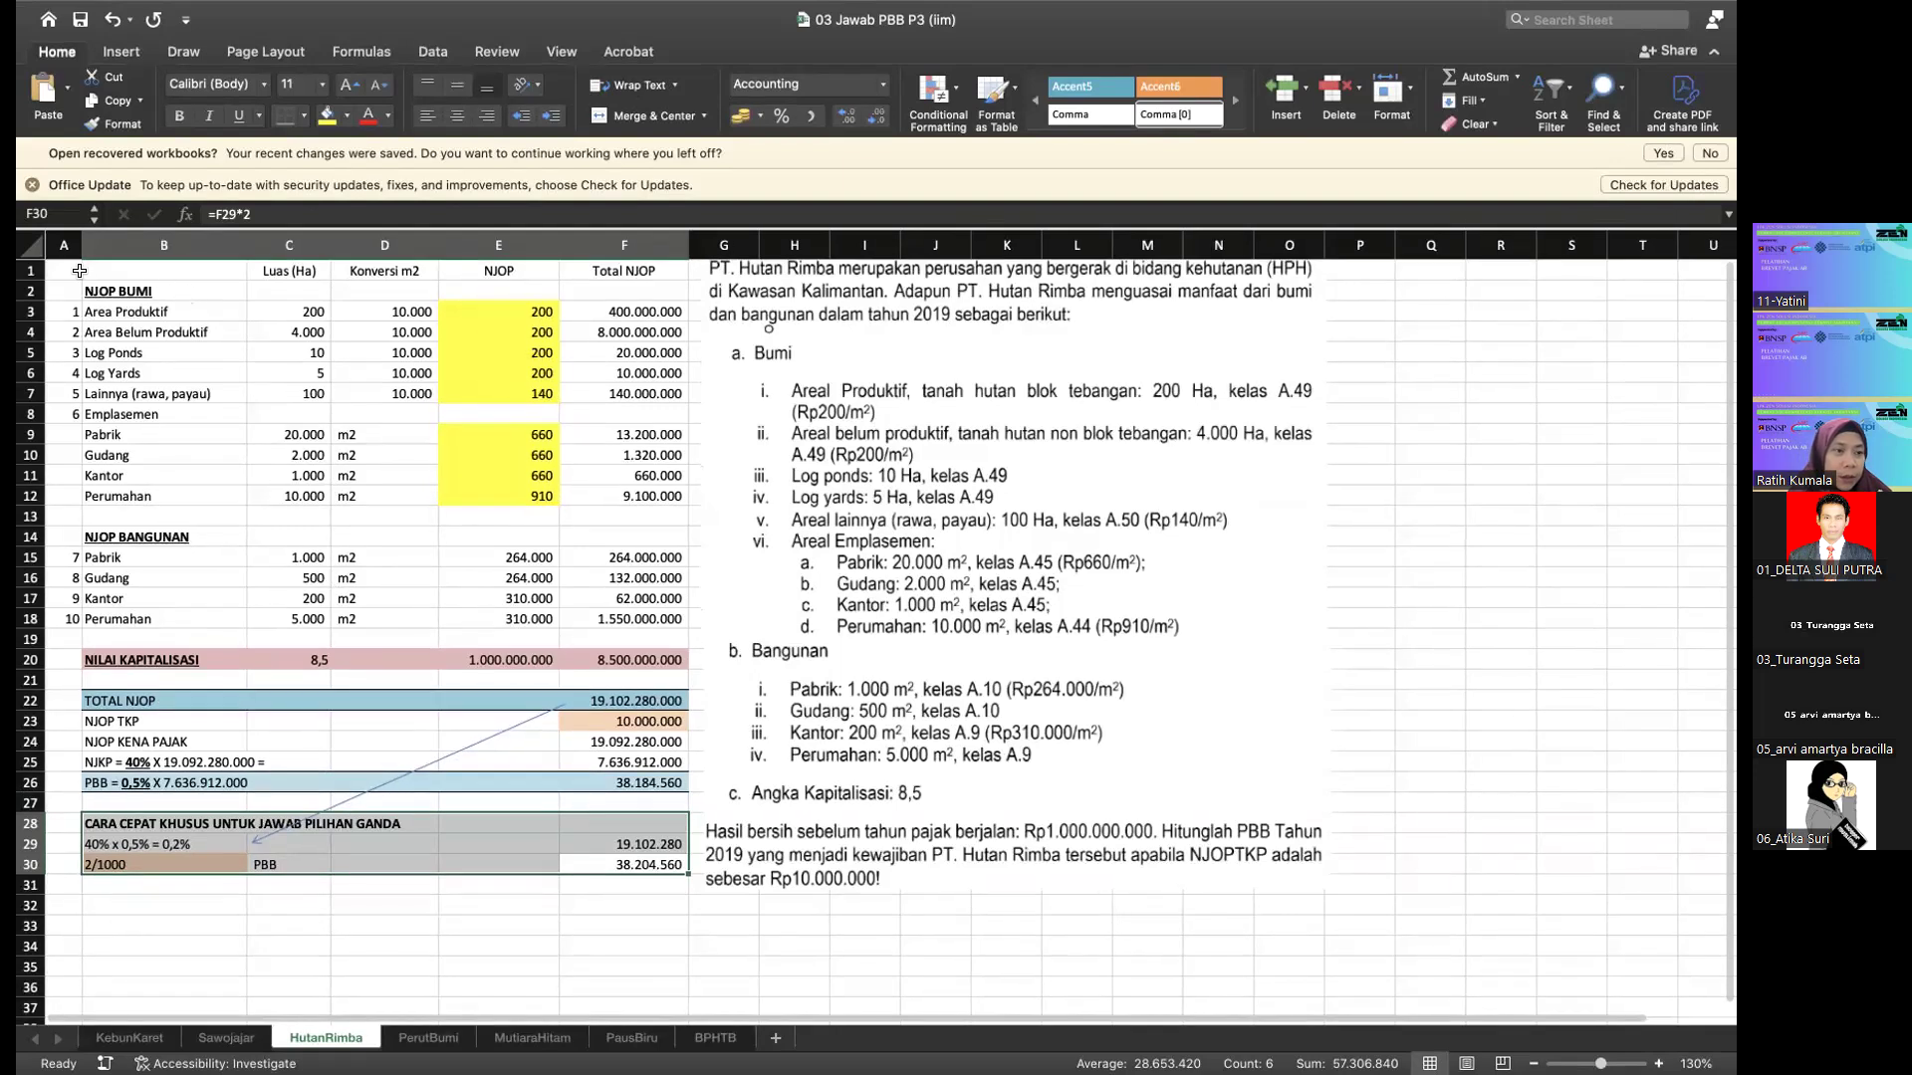
pyautogui.moveTo(70, 271); pyautogui.dragTo(591, 619)
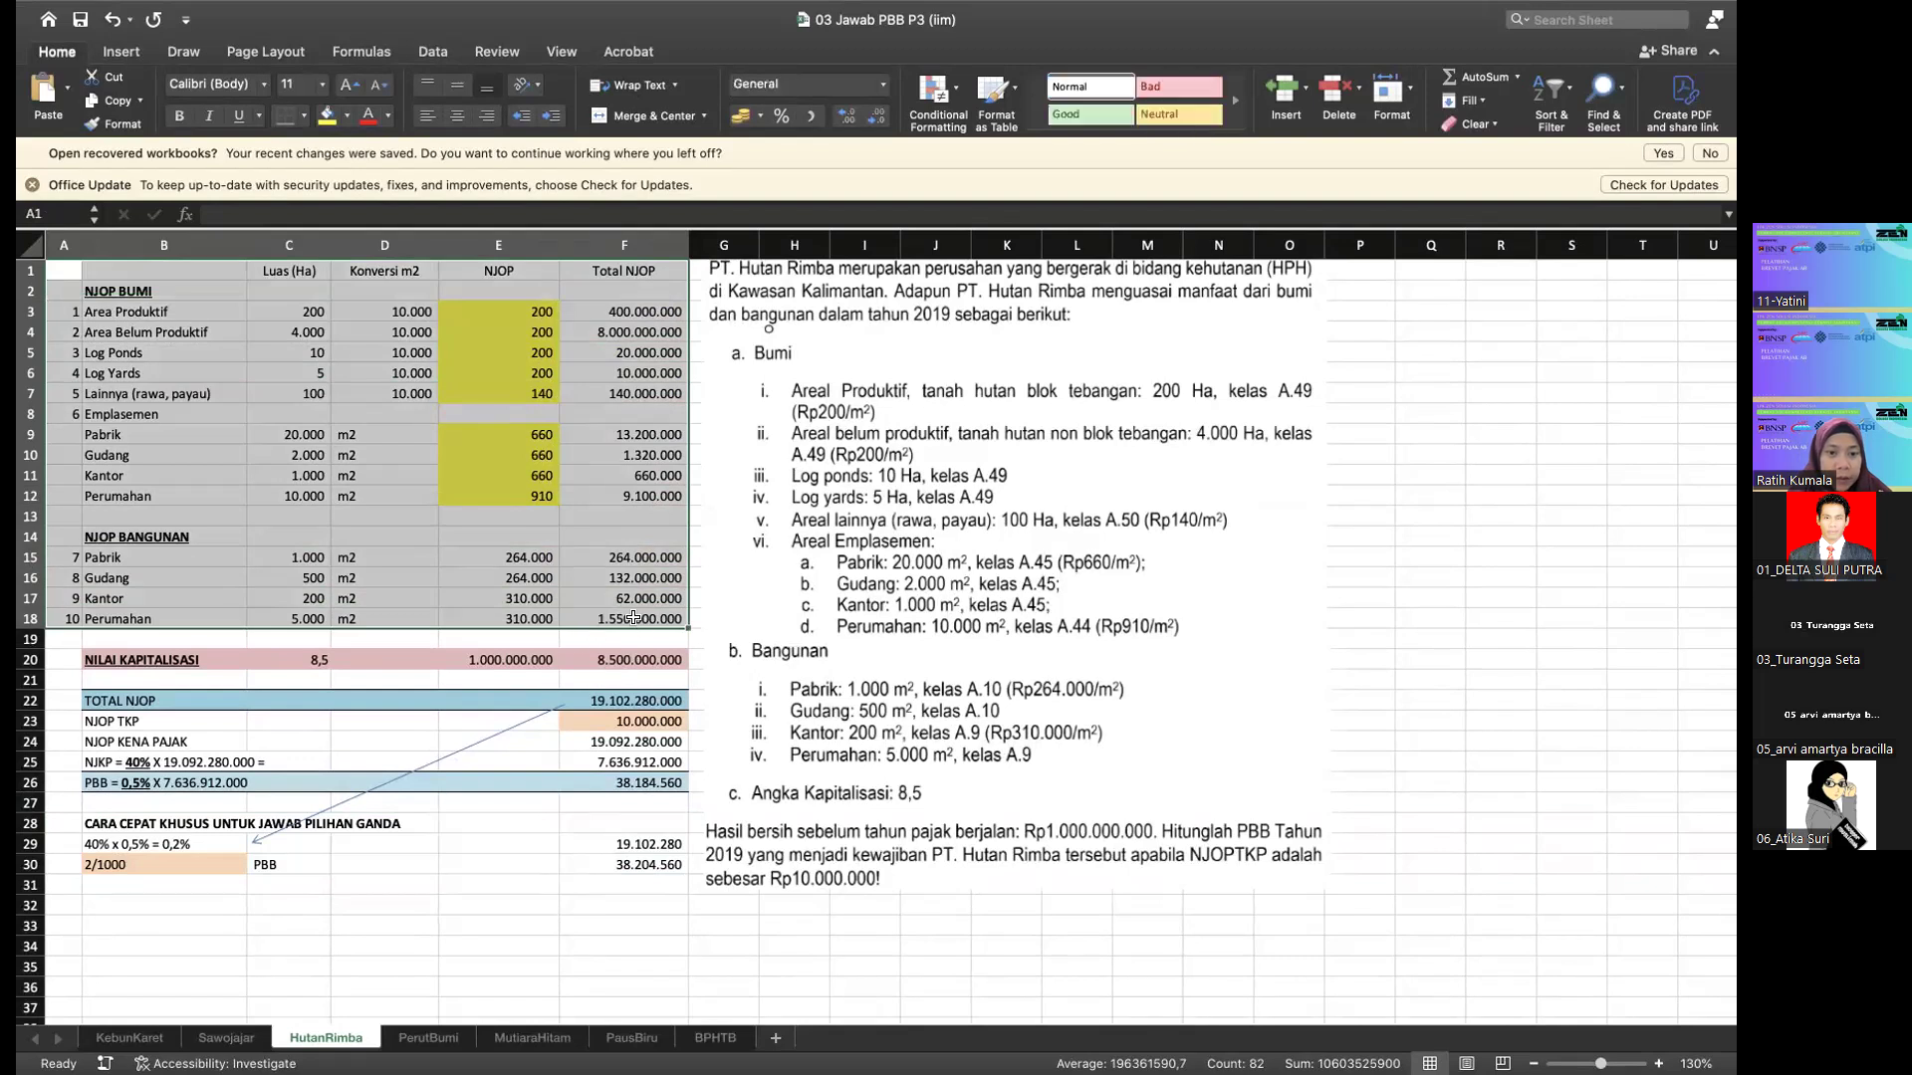
pyautogui.click(580, 622)
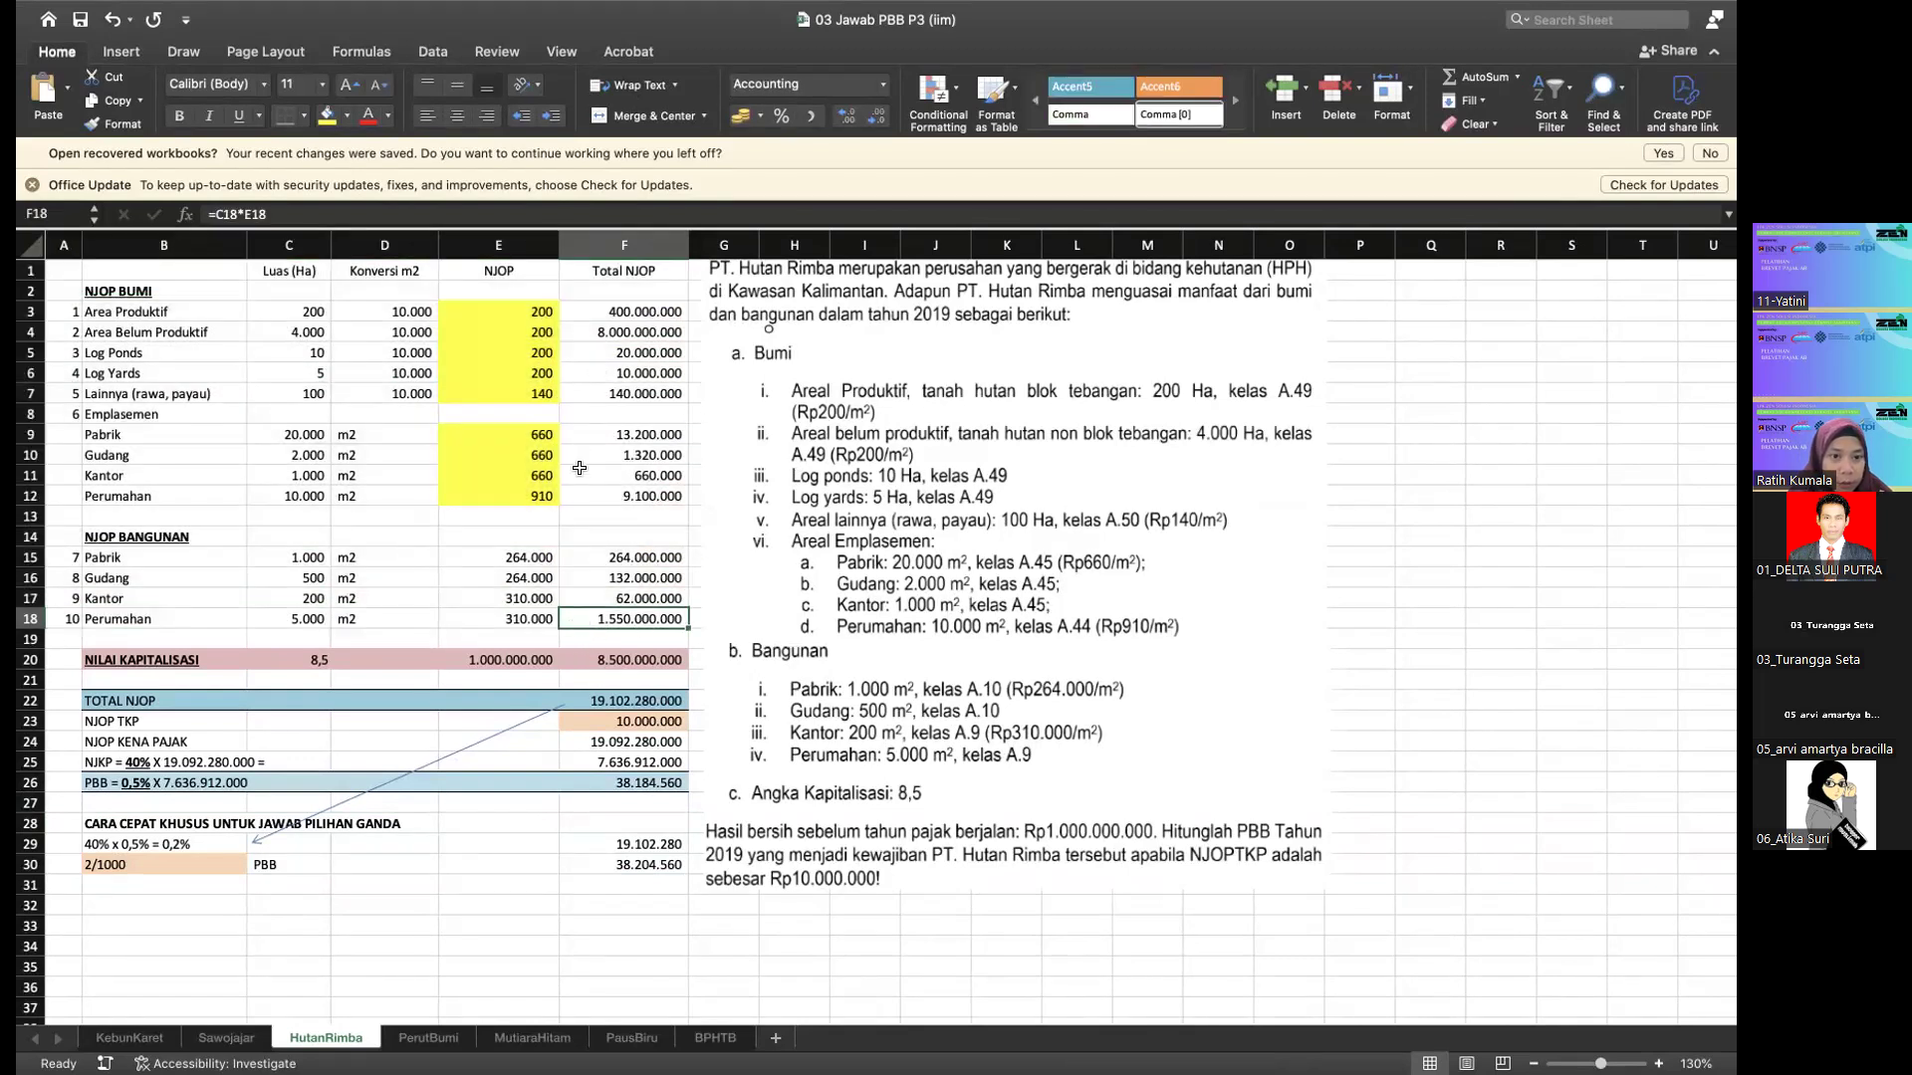
# Inspect the TOTAL NJOP sum formula in F22 and the NILAI KAPITALISASI factor in C20 of the HutanRimba sheet.
pyautogui.click(605, 706)
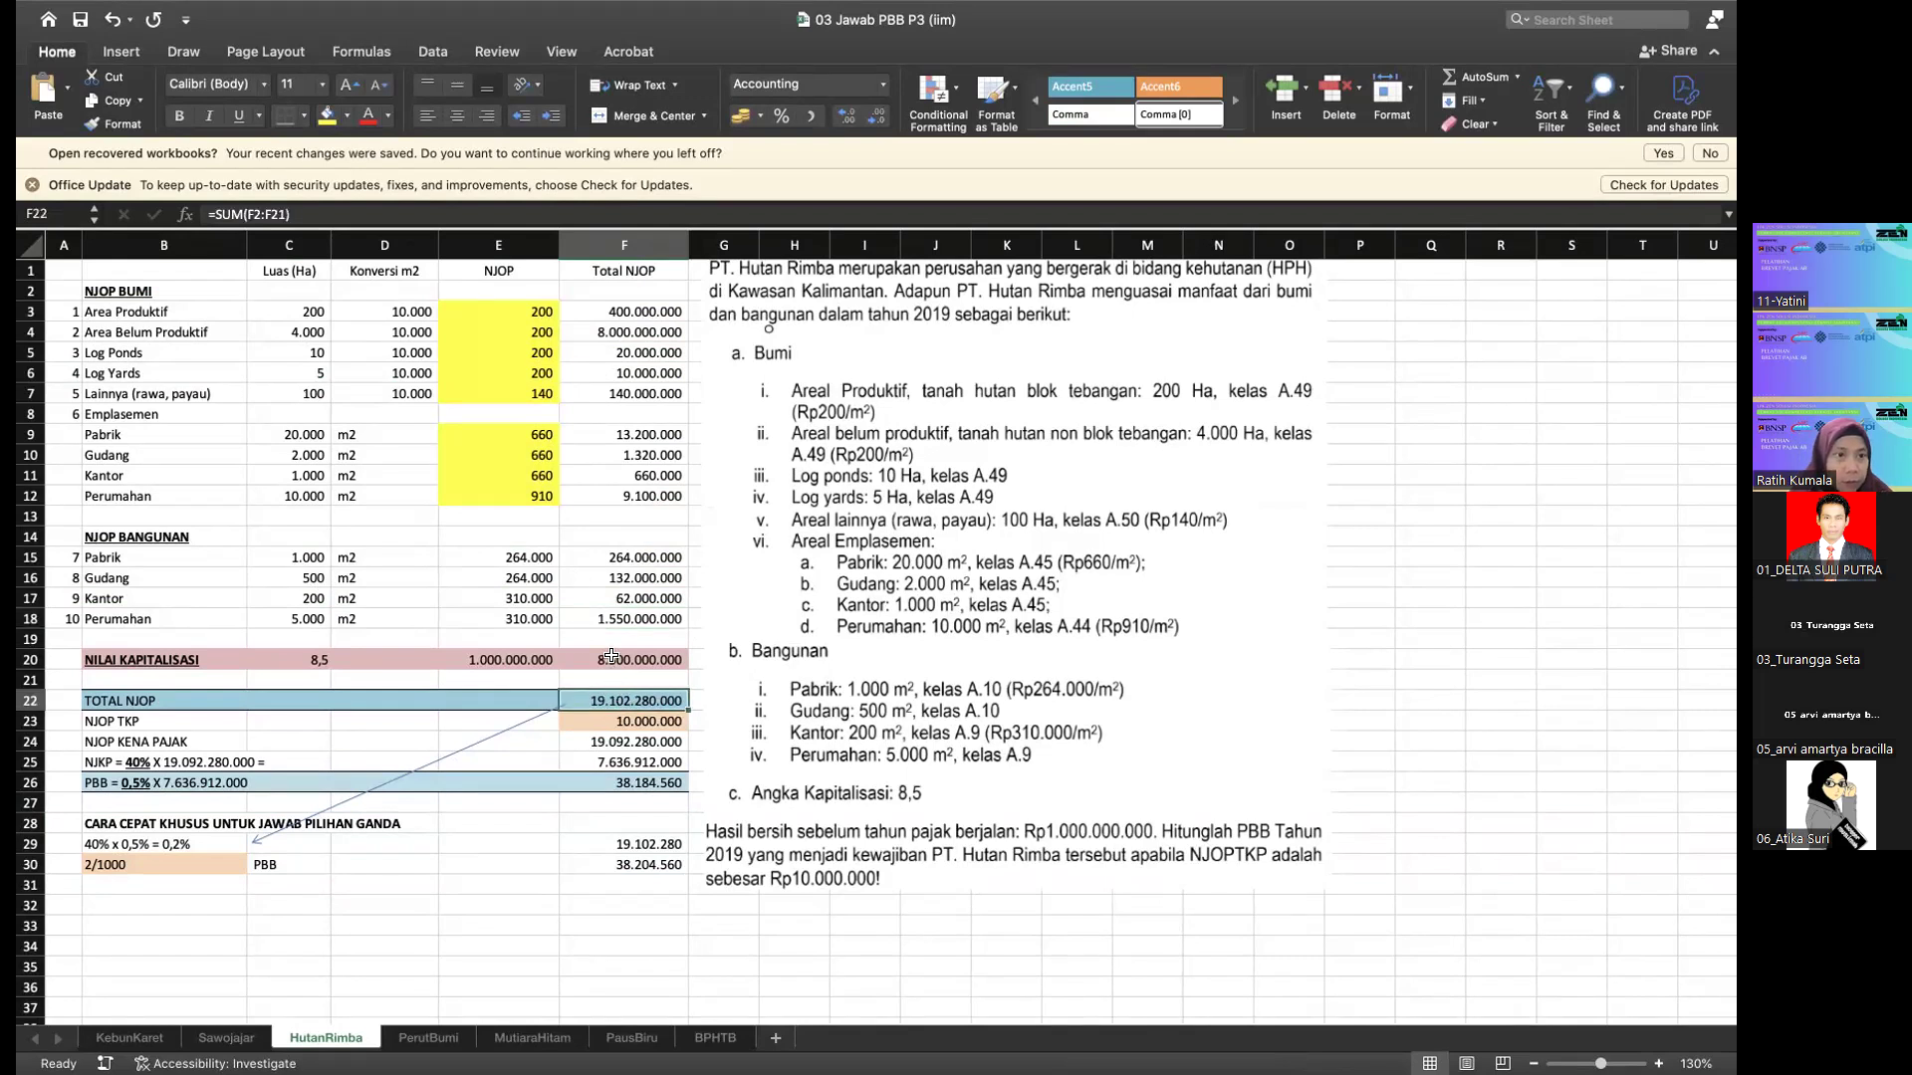
pyautogui.click(366, 215)
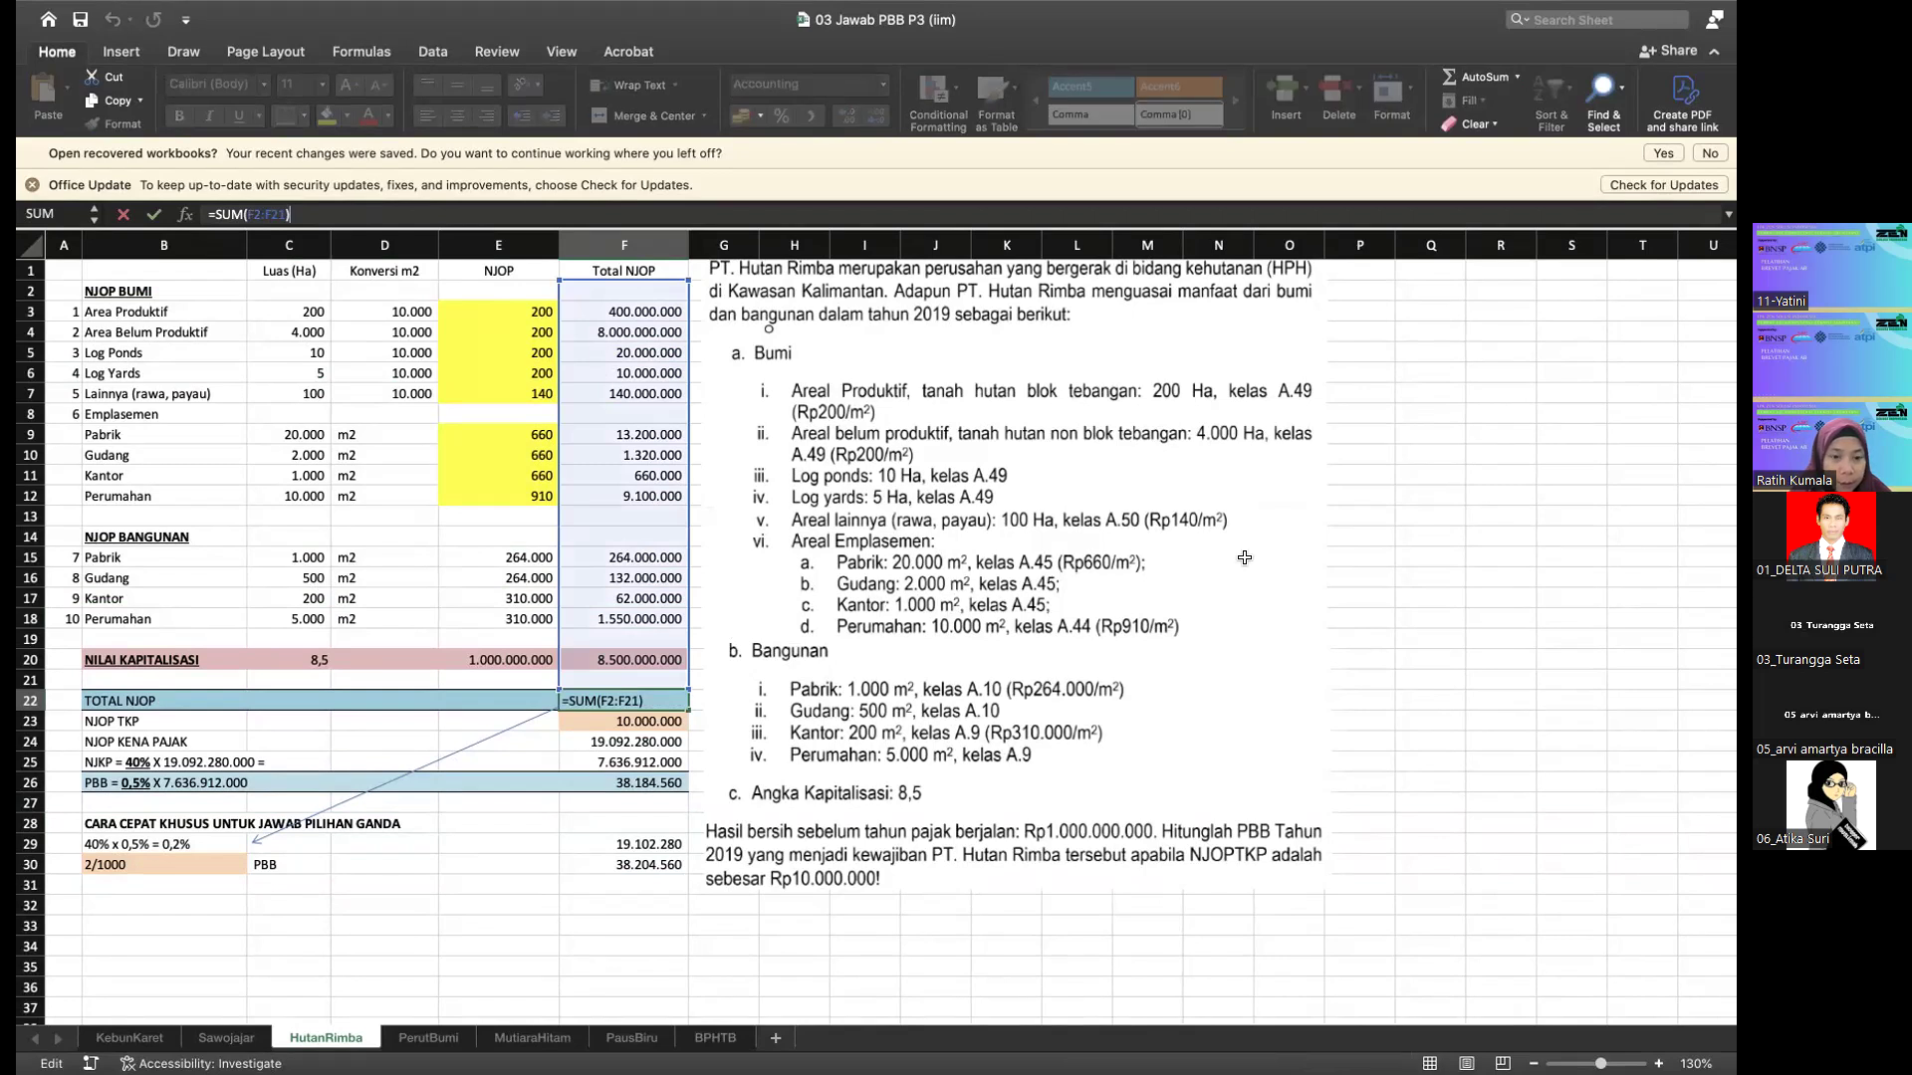
pyautogui.click(1288, 578)
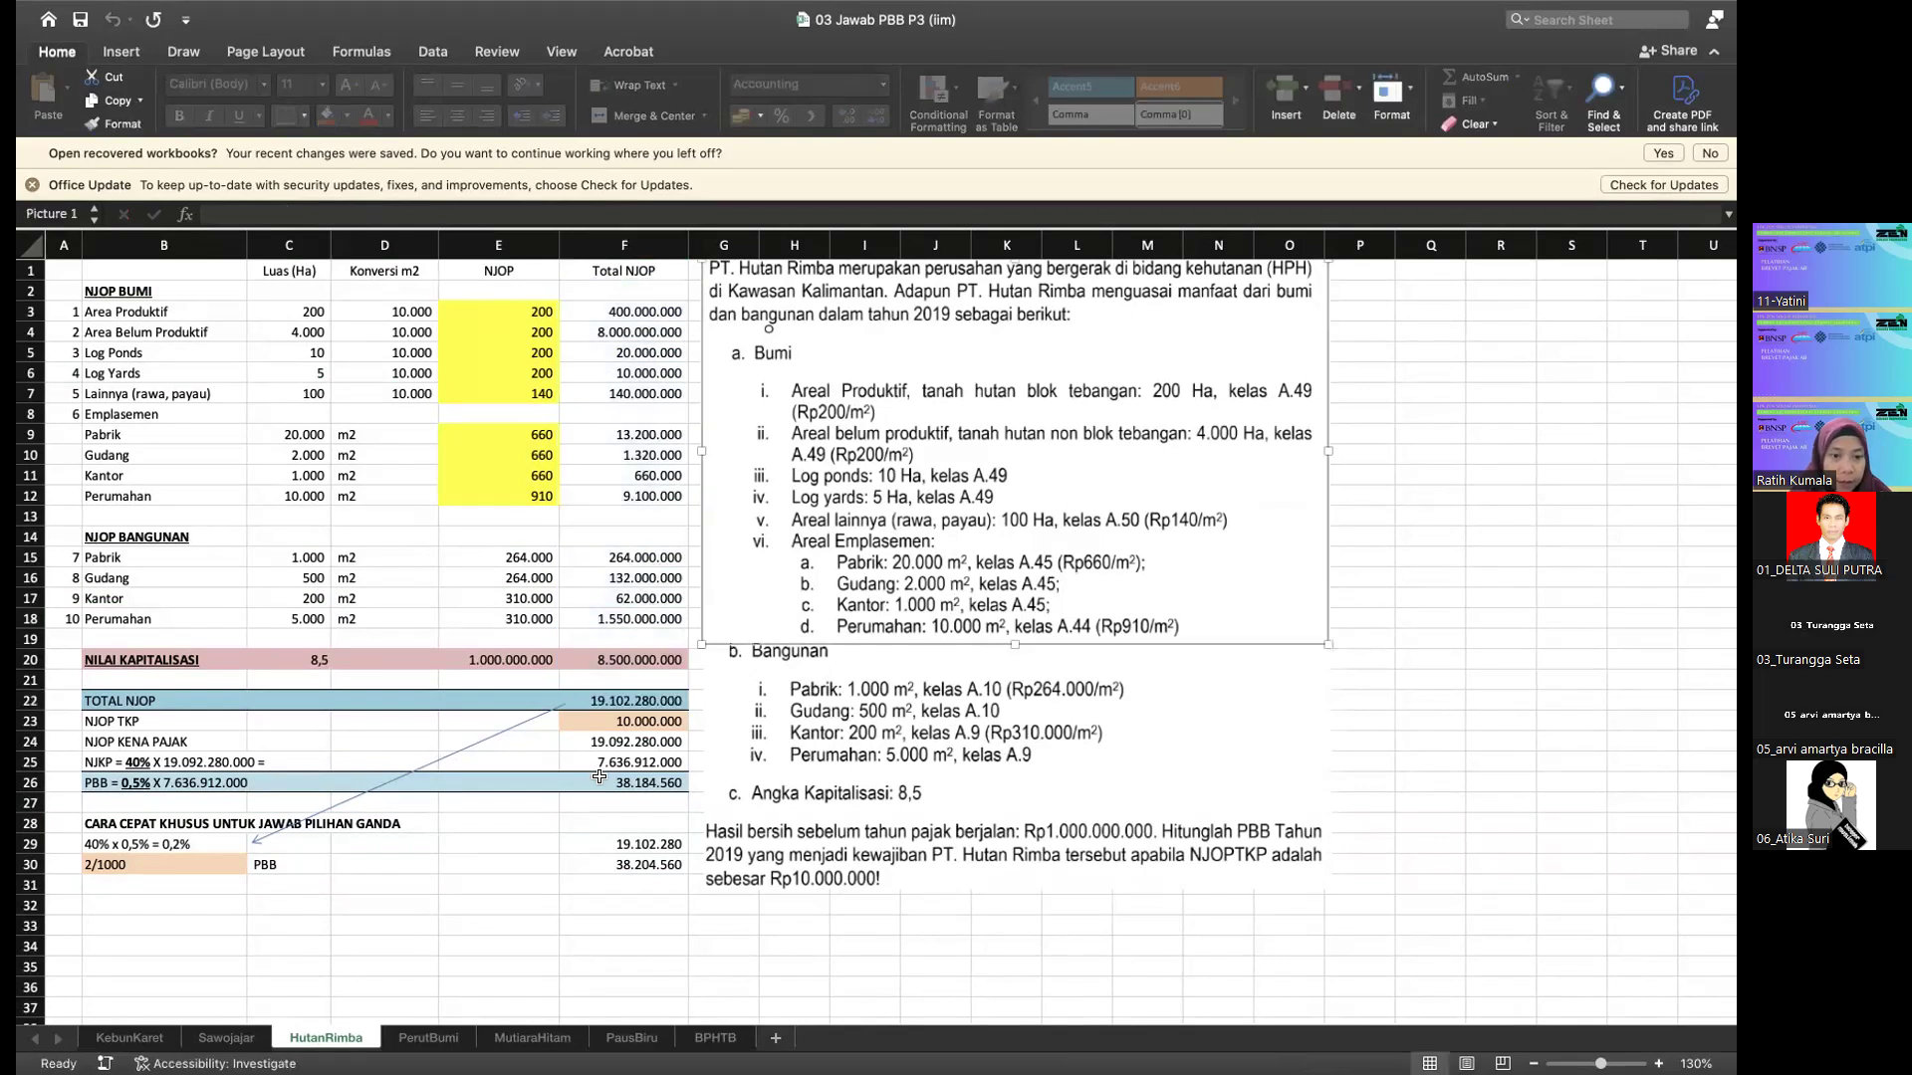
pyautogui.click(549, 828)
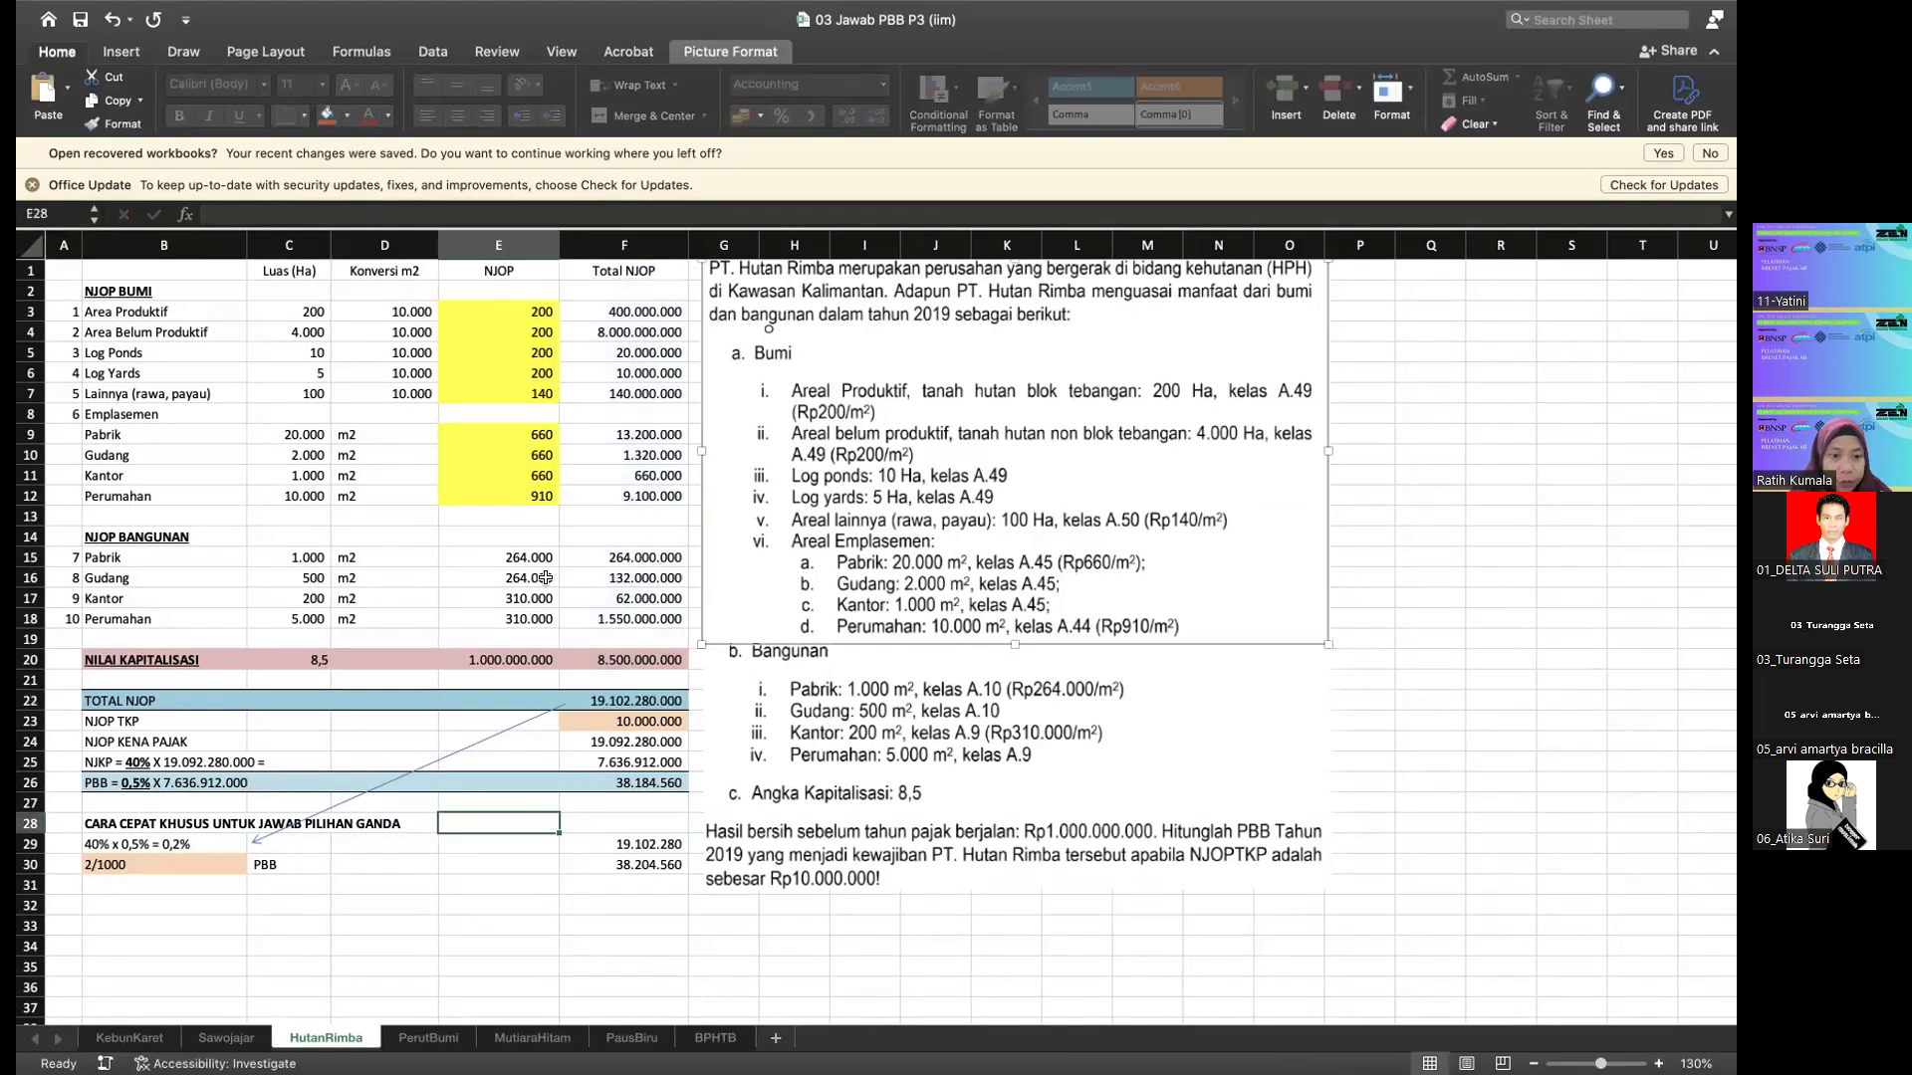
pyautogui.click(312, 659)
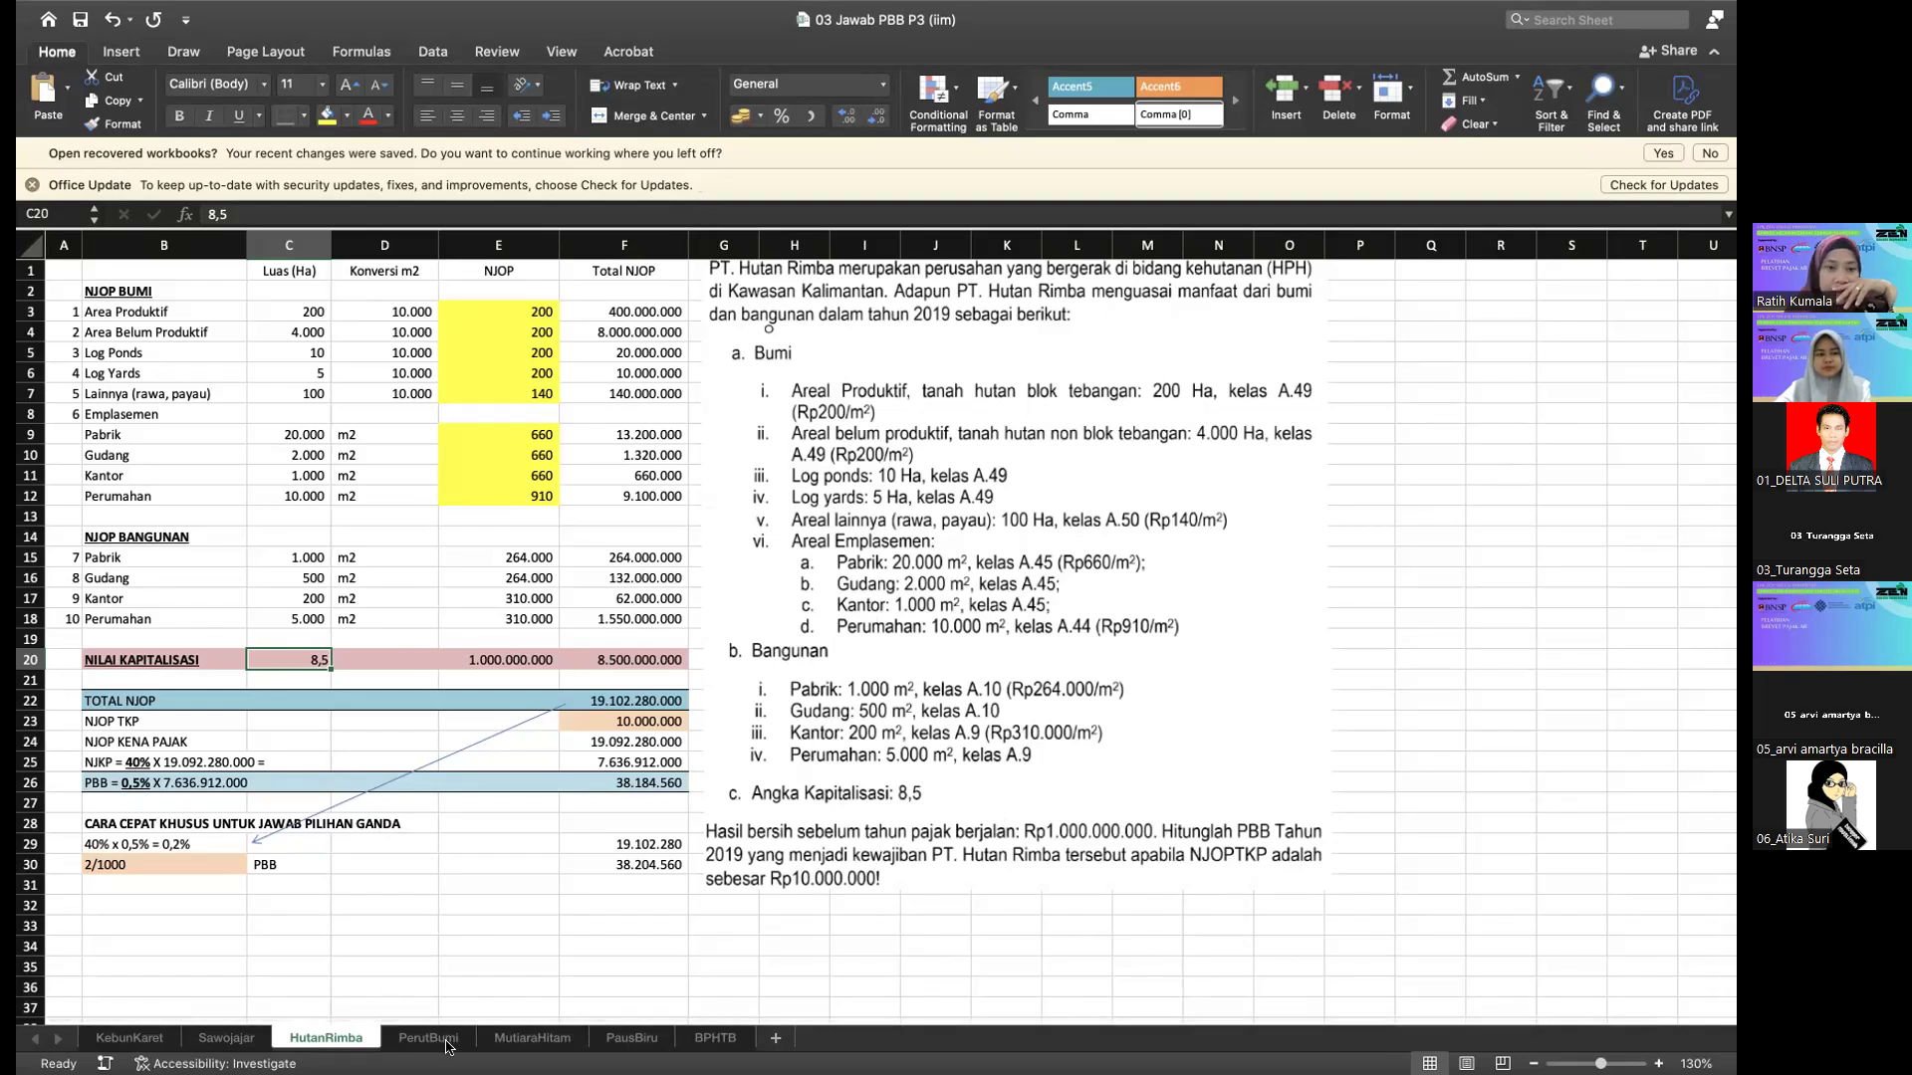
pyautogui.scroll(1, 712, 426)
pyautogui.scroll(-1, 713, 425)
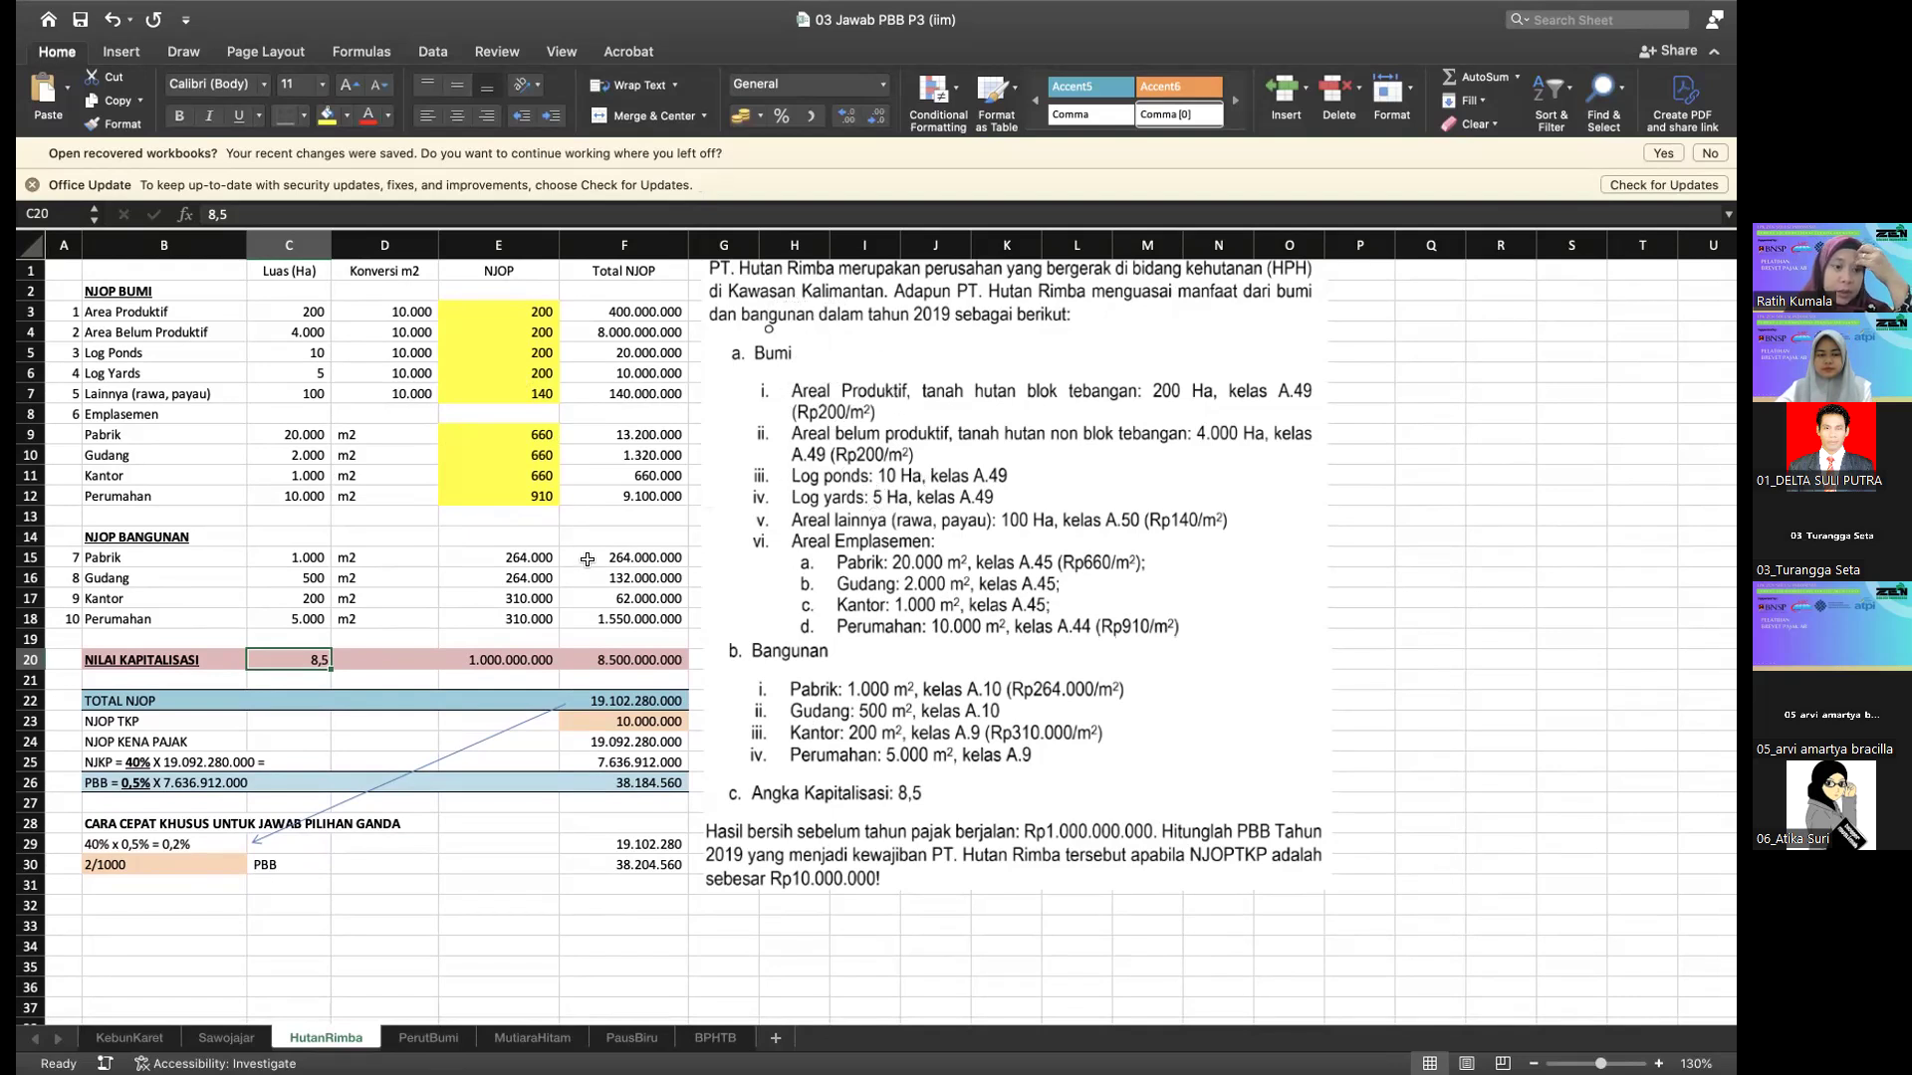
# Look through the Sawojajar, BPHTB, PausBiru, MutiaraHitam, PerutBumi and HutanRimba answer sheets and return to the KebunKaret sheet.
pyautogui.click(228, 1037)
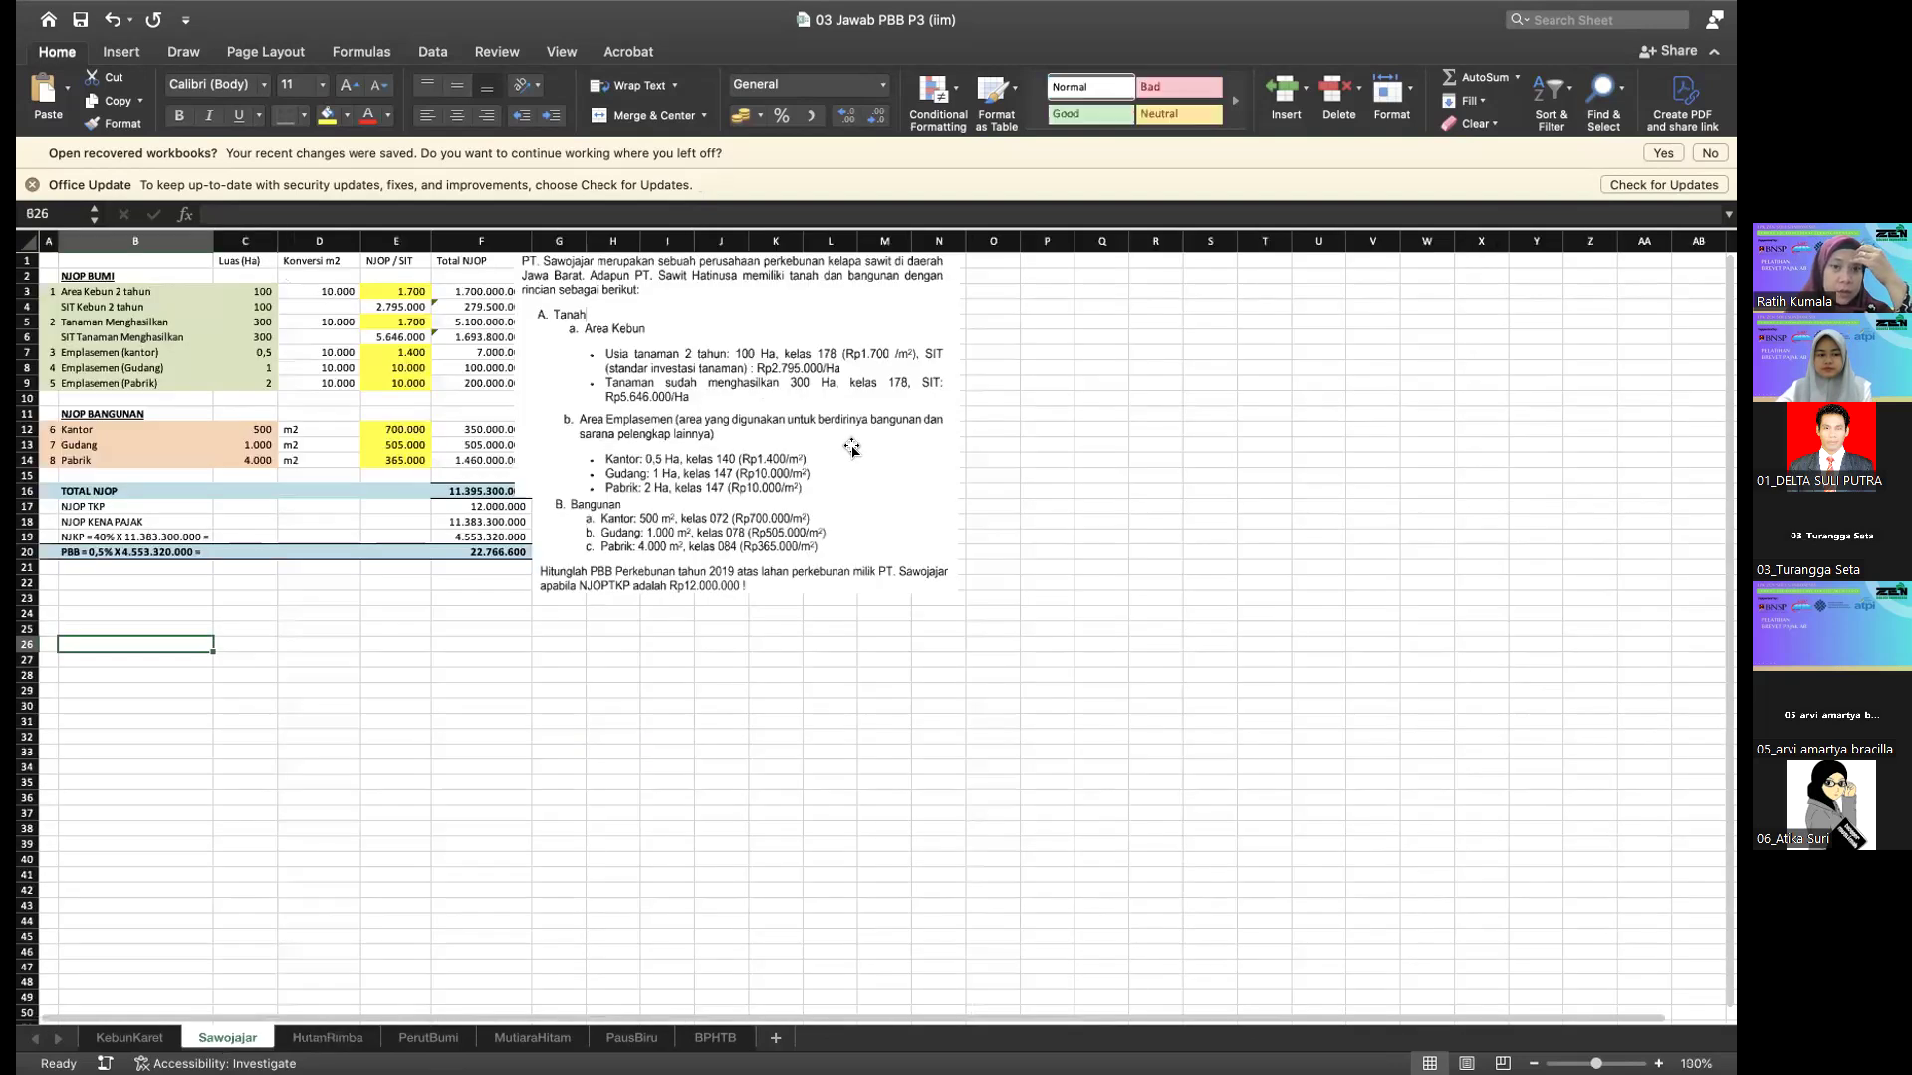
pyautogui.click(716, 1038)
pyautogui.click(631, 1039)
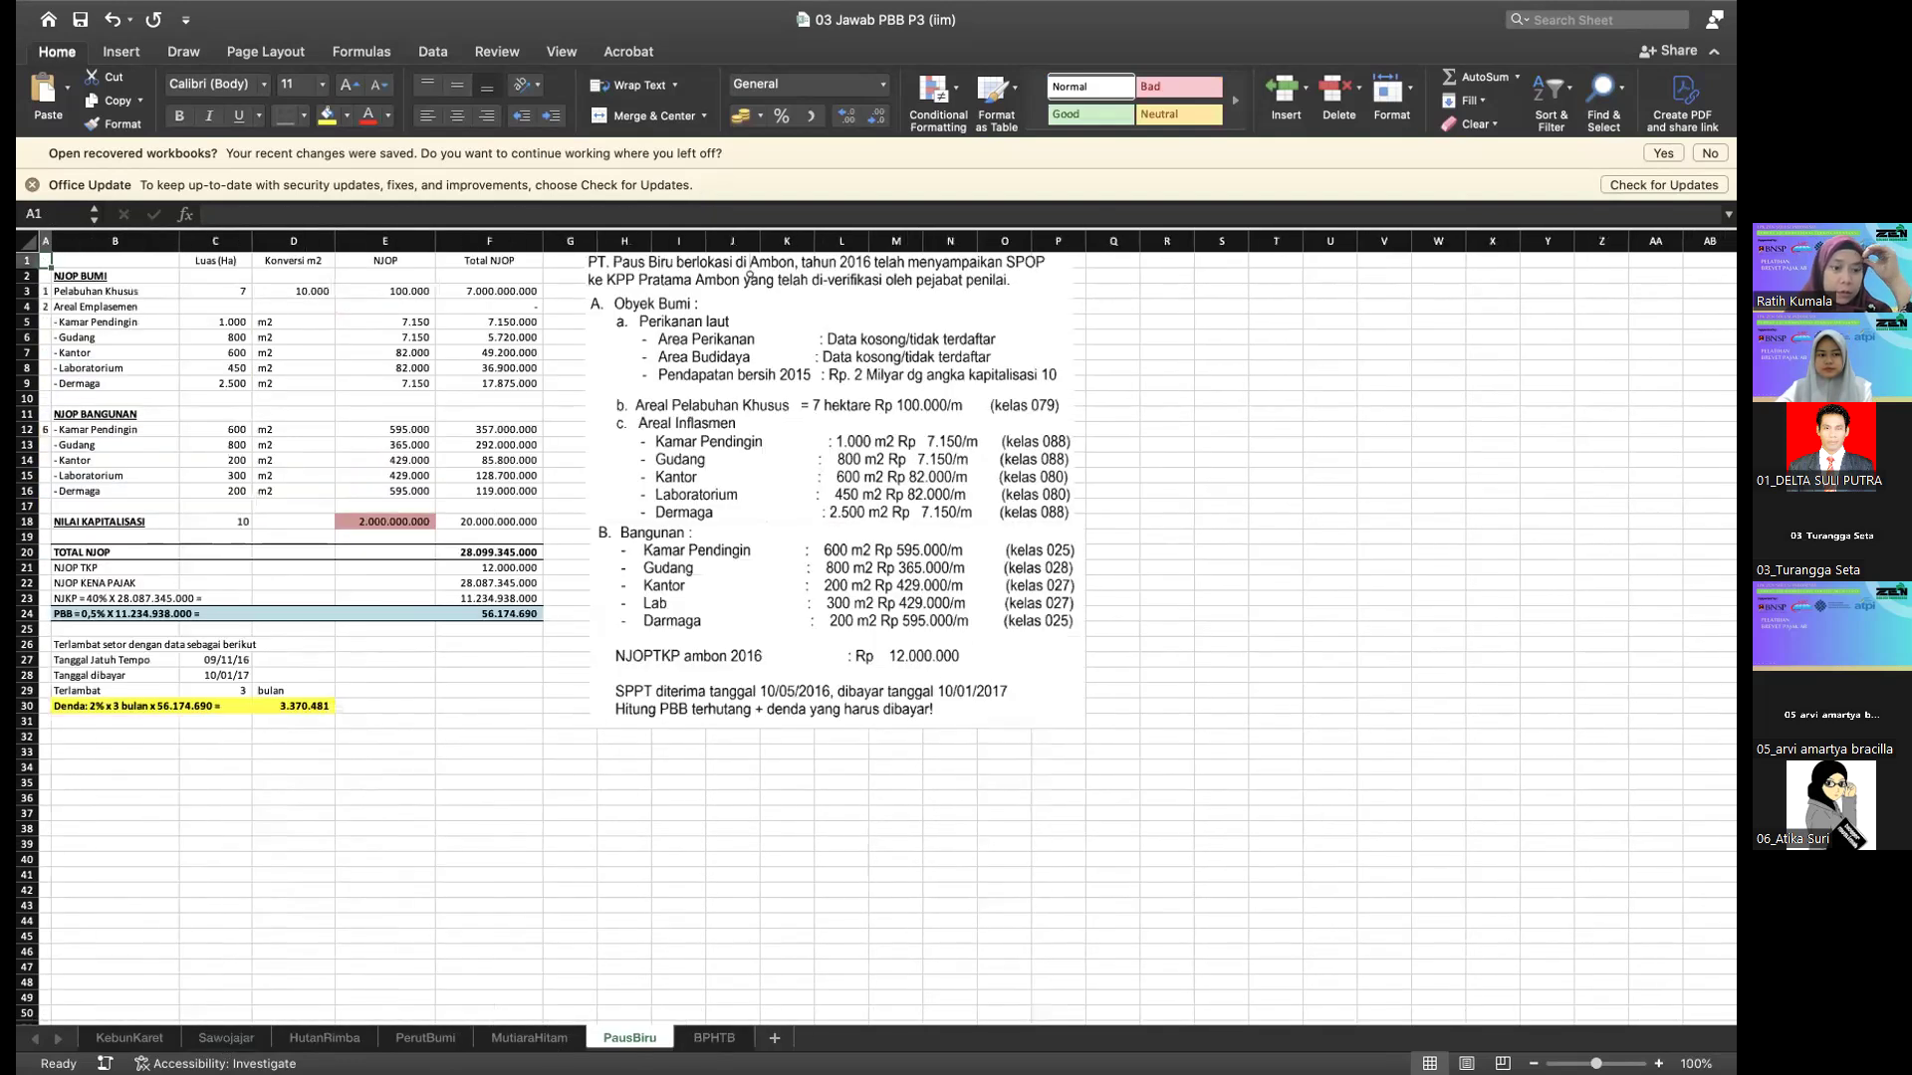
pyautogui.click(525, 1038)
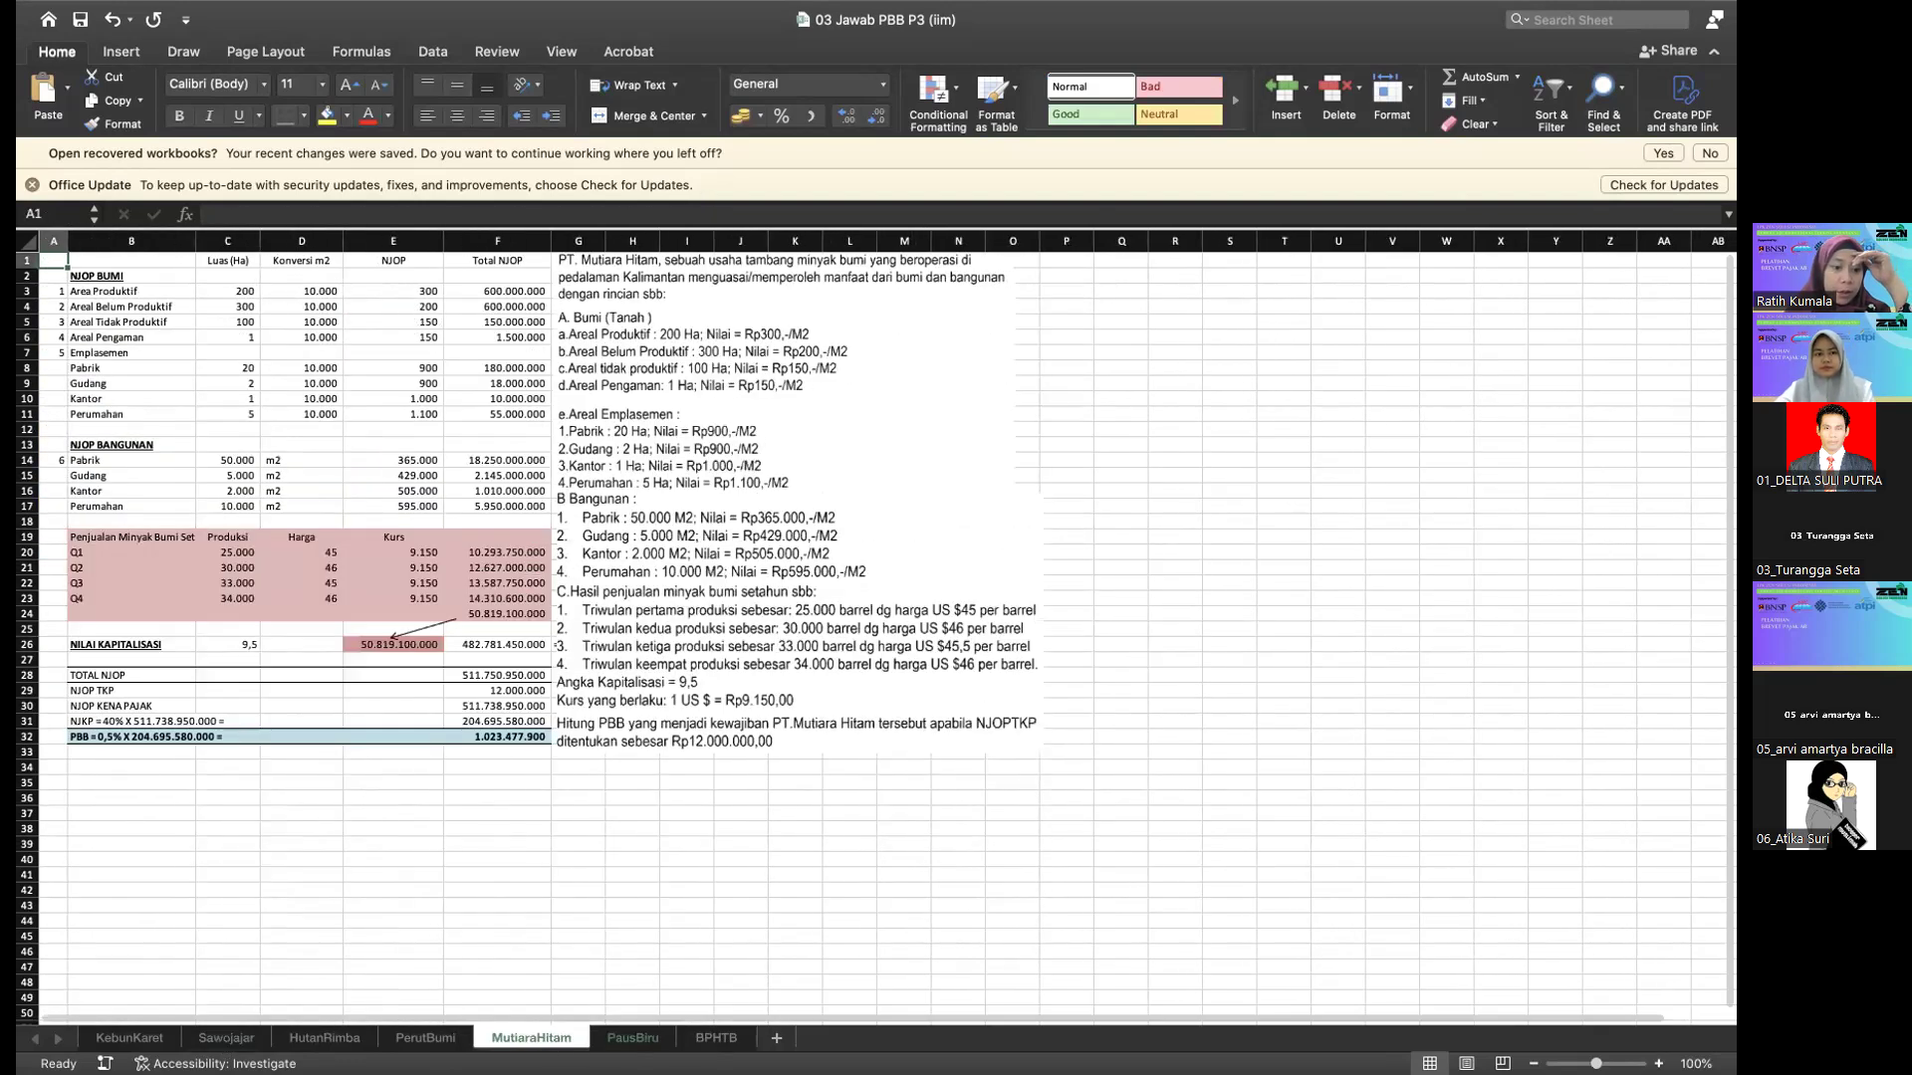
pyautogui.click(426, 1038)
pyautogui.click(324, 1038)
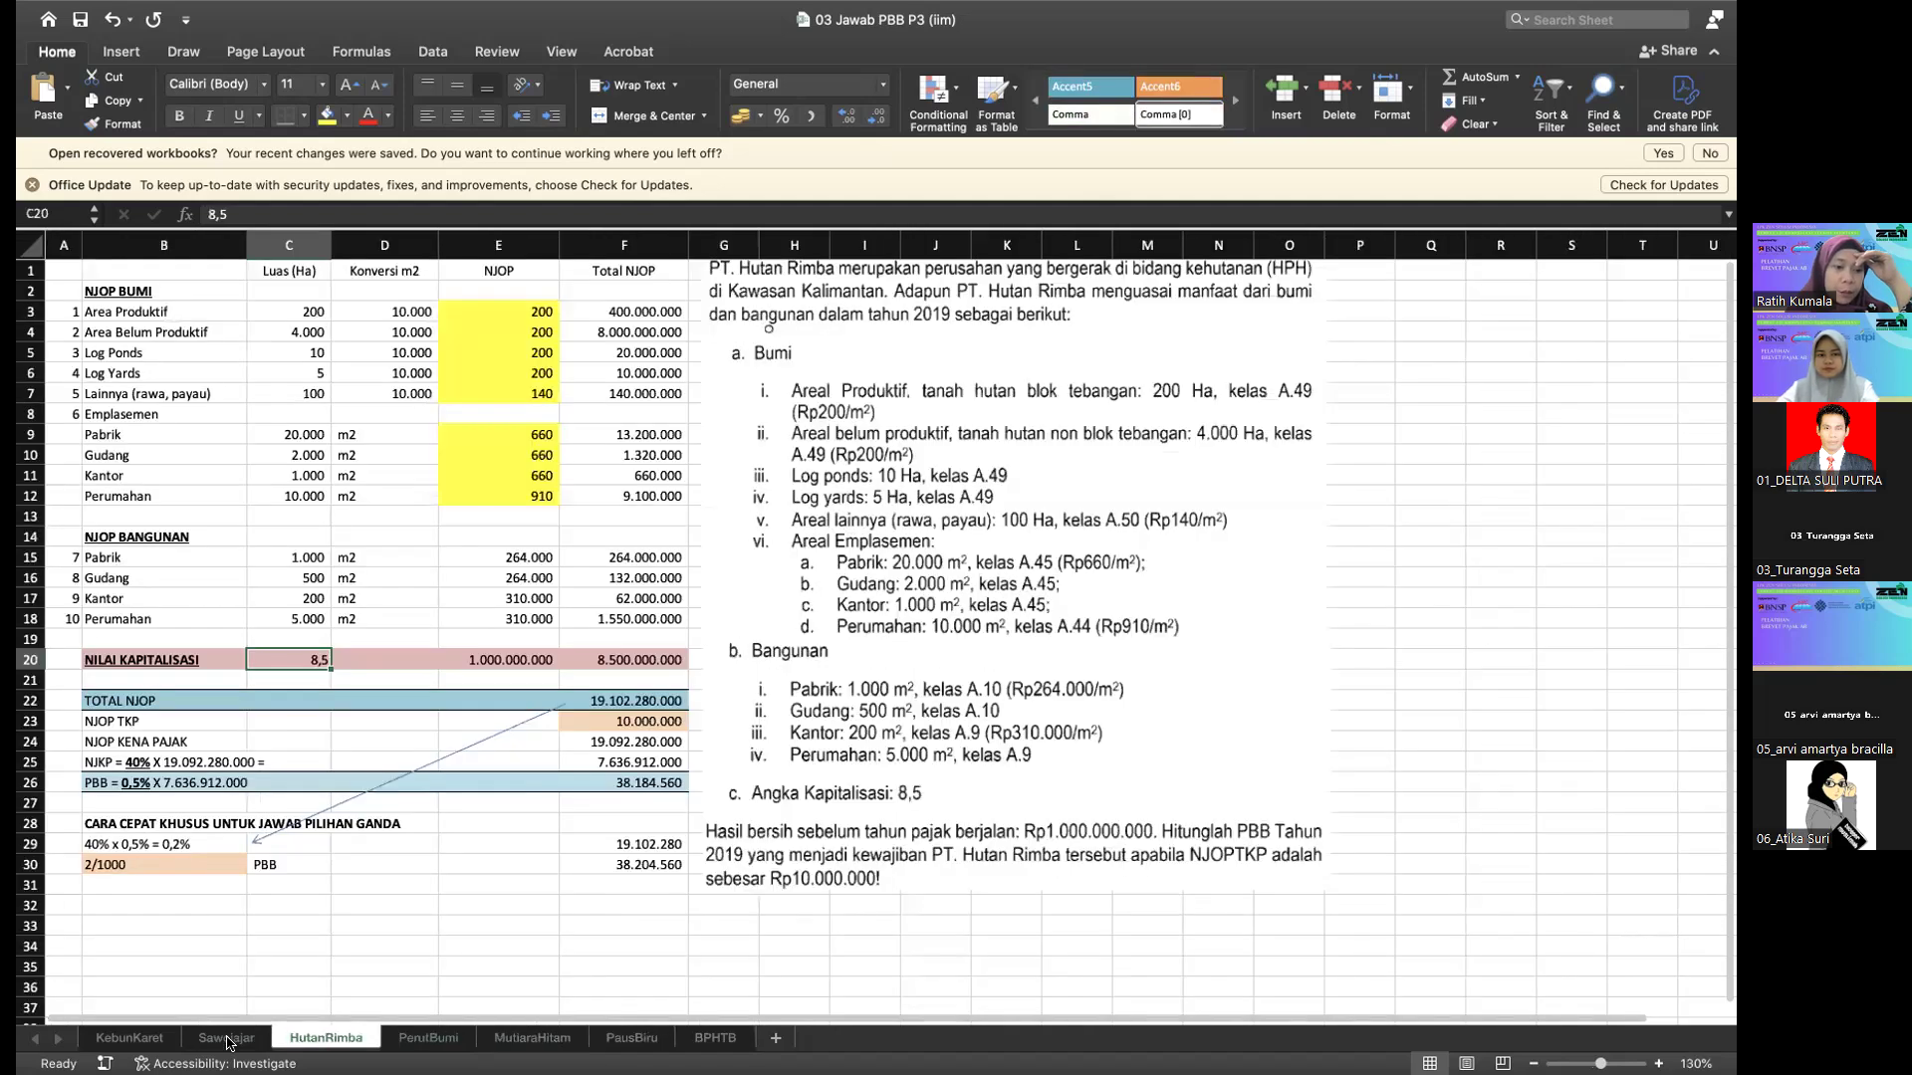
pyautogui.click(226, 1039)
pyautogui.click(118, 1042)
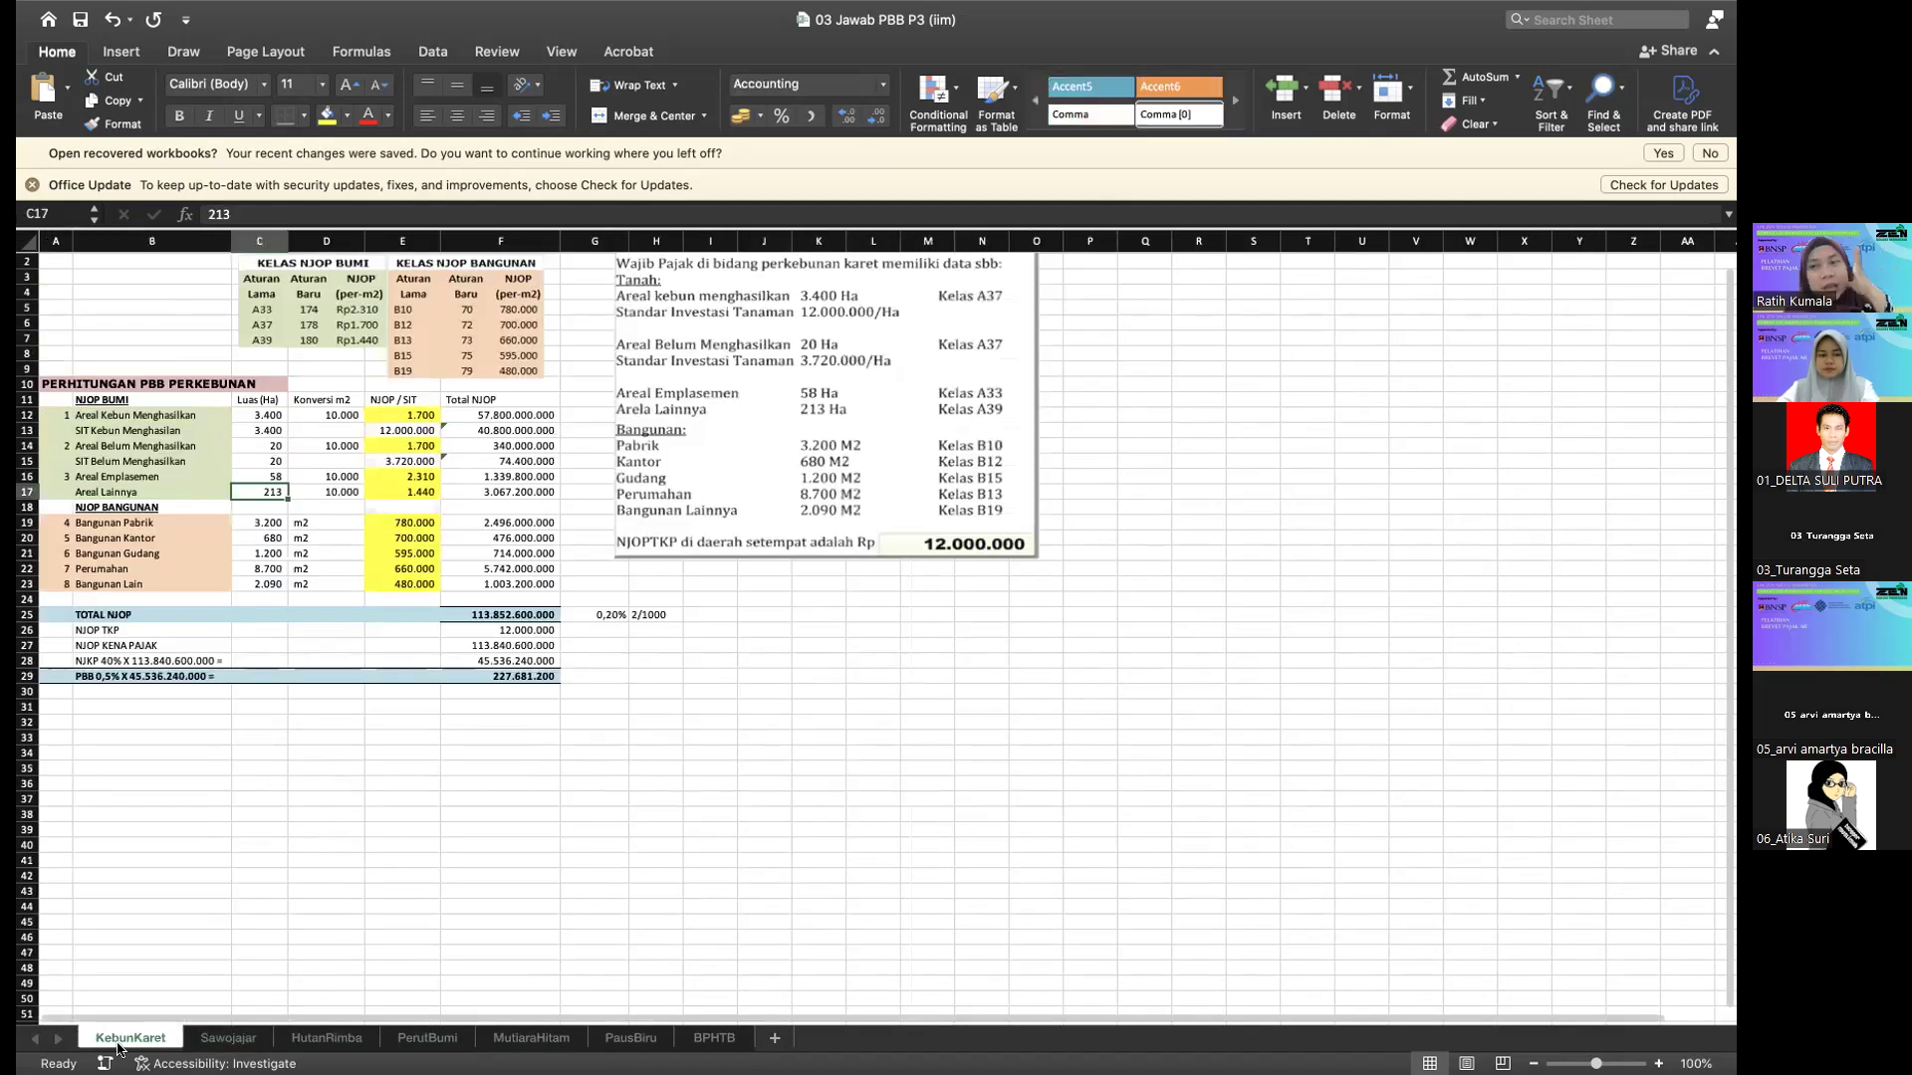